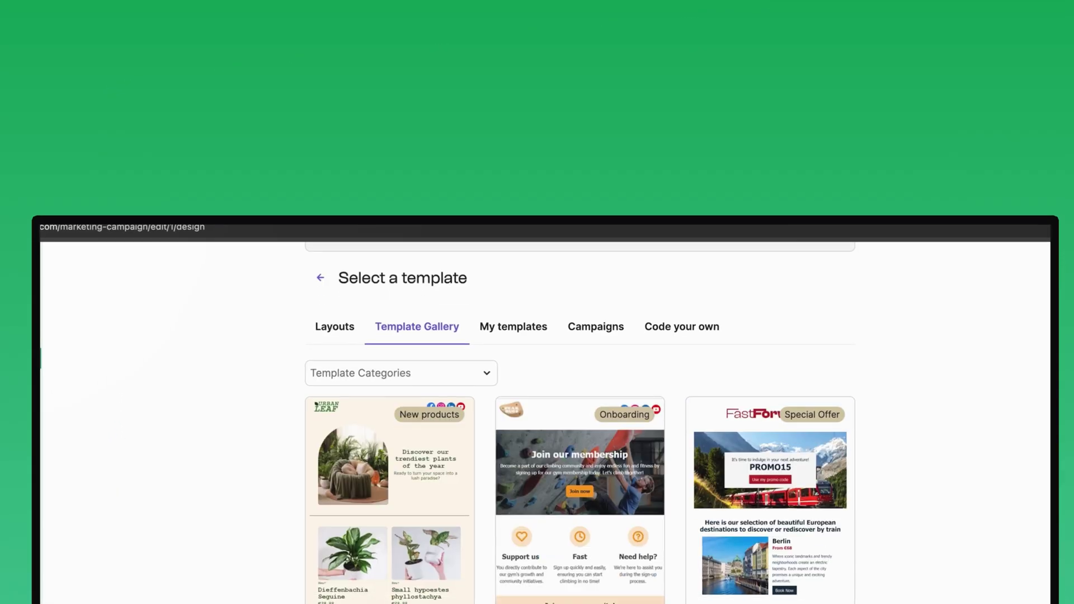
scroll(537, 391, "down", 3)
scroll(651, 518, "down", 5)
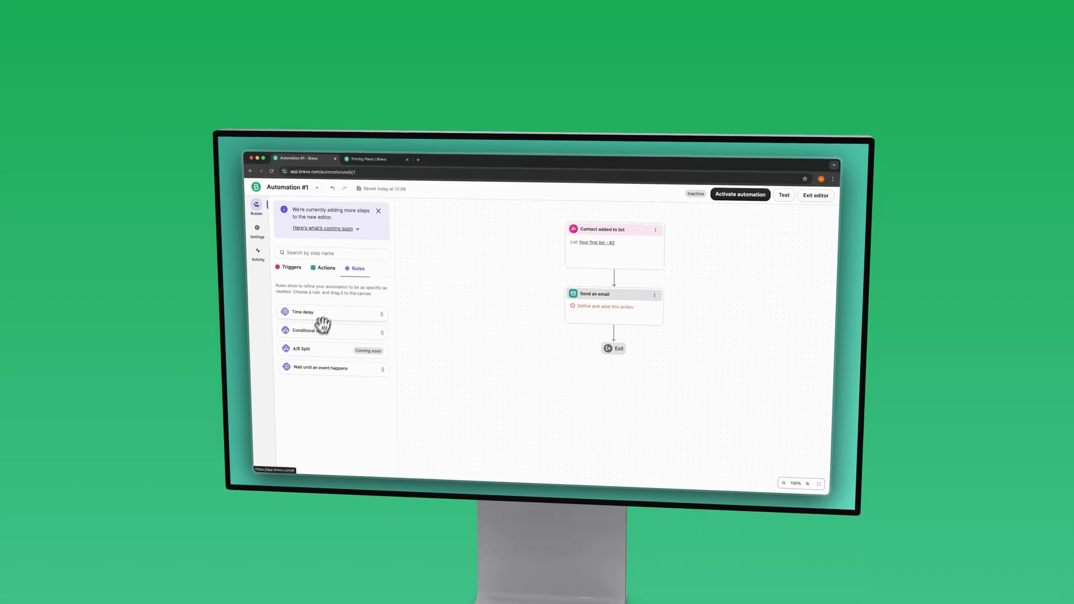
left_click_drag(323, 325, 621, 319)
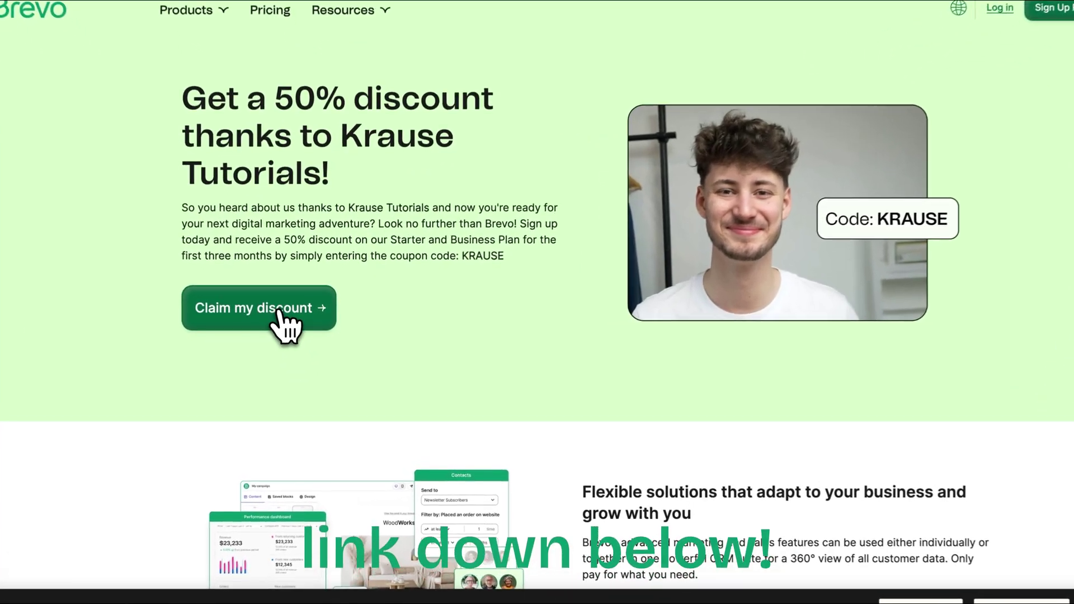
Step: Claim the 50% discount offer to open account registration, and go to the sign-up email and company name fields
left_click(292, 335)
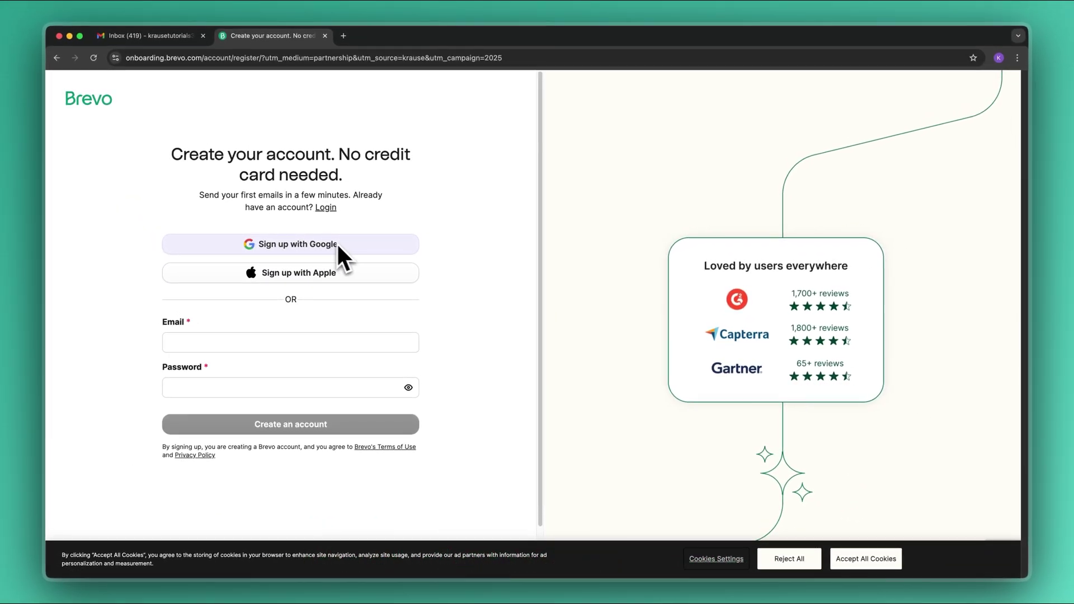
left_click_drag(159, 368, 238, 372)
left_click(231, 342)
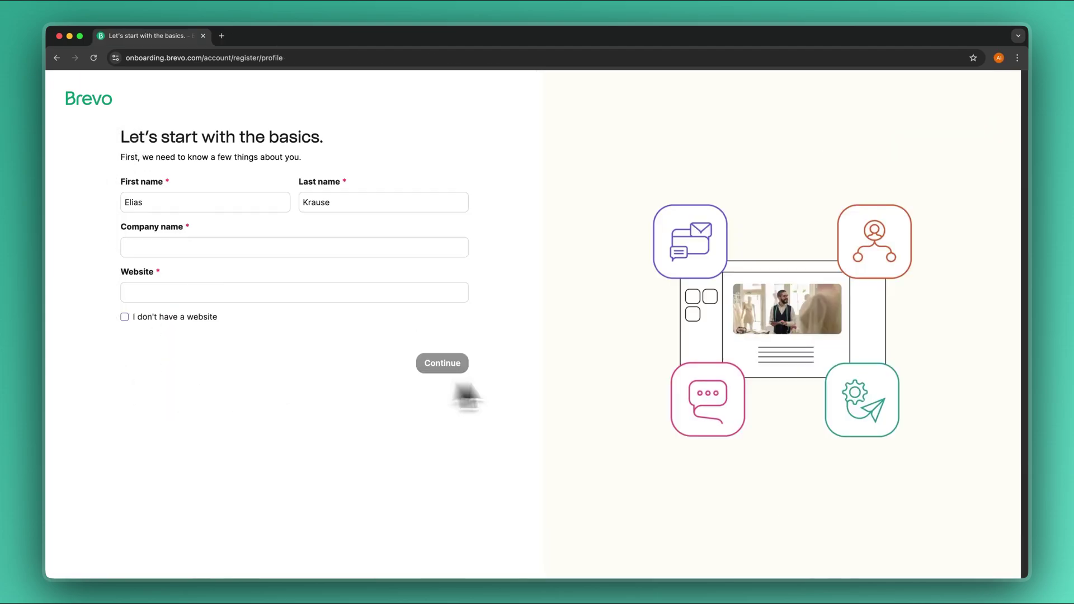
left_click(140, 244)
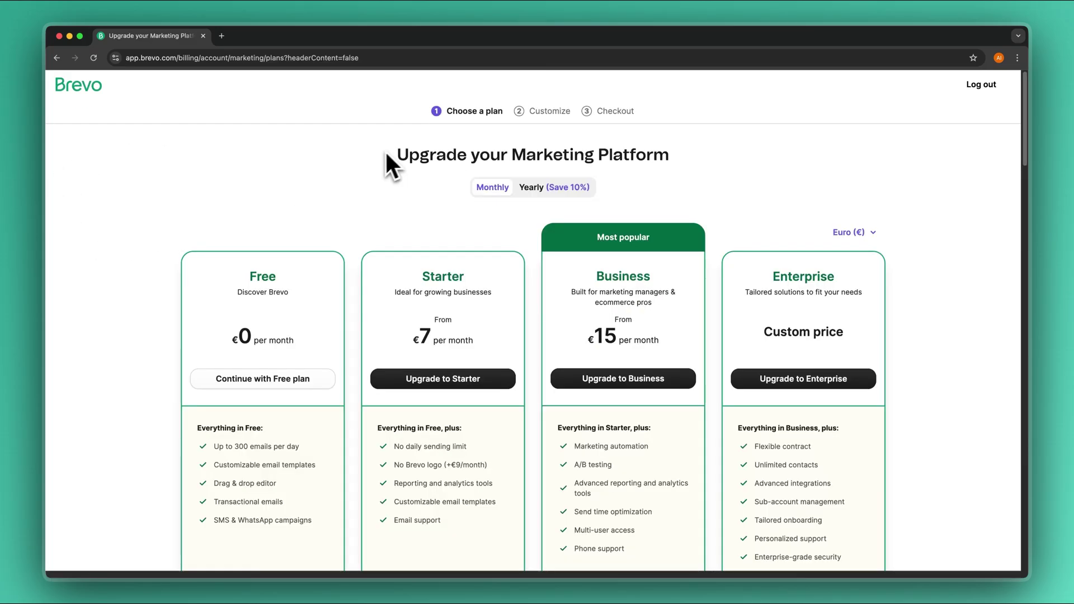
Step: Compare the marketing platform plans, focusing on the features included in the Free and Starter plans
triple_click(679, 151)
left_click(683, 152)
scroll(683, 152, "down", 2)
double_click(286, 219)
left_click(288, 219)
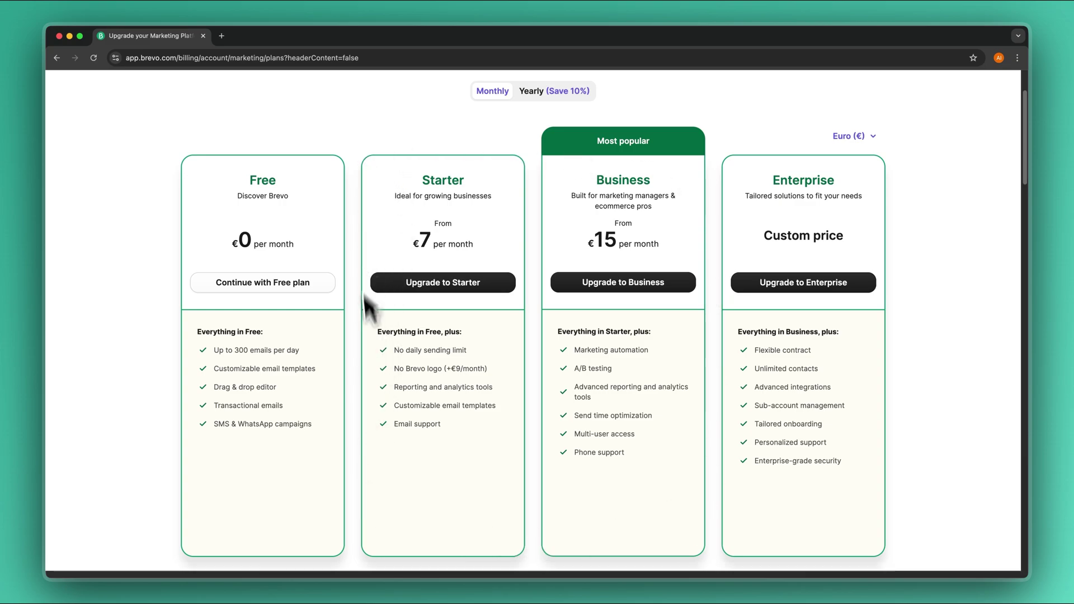
left_click_drag(394, 368, 496, 368)
left_click(498, 367)
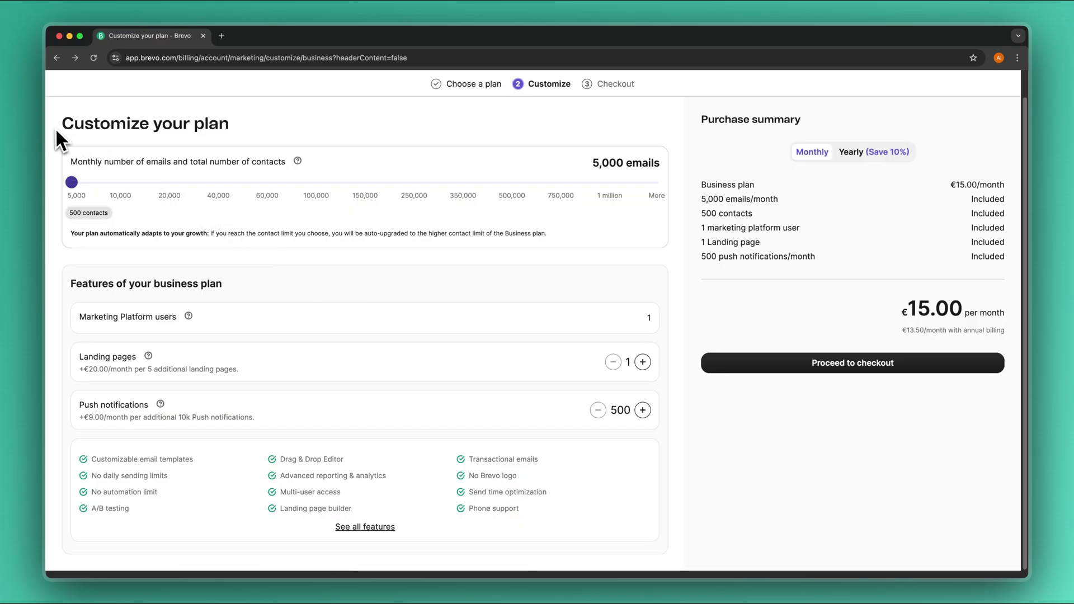
Step: Set the Business plan's monthly volume to 60,000 emails
left_click_drag(56, 130, 265, 127)
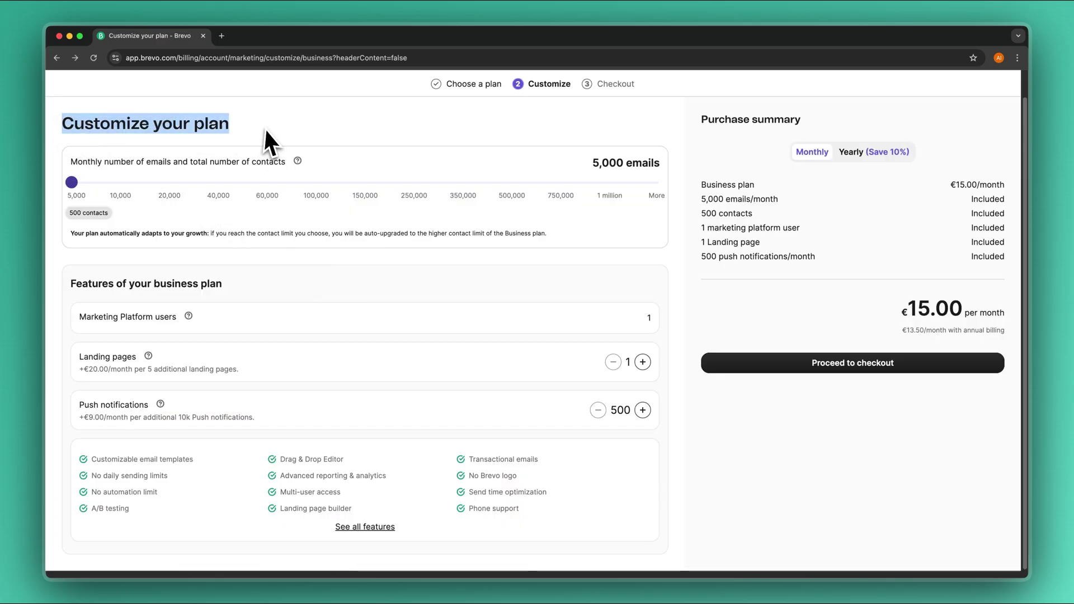
left_click(293, 197)
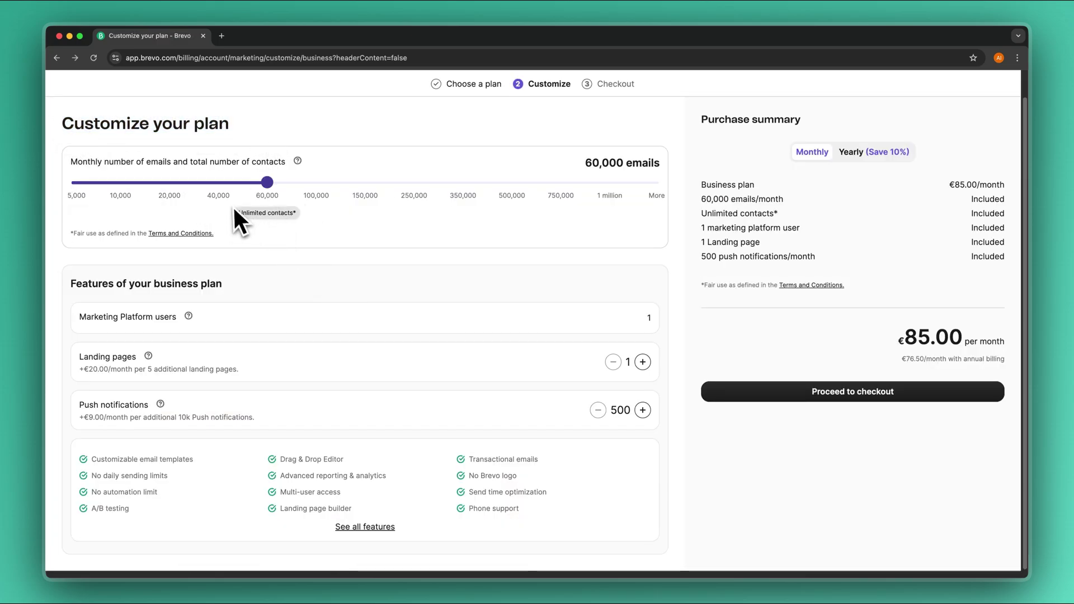
left_click_drag(66, 161, 177, 161)
left_click(183, 161)
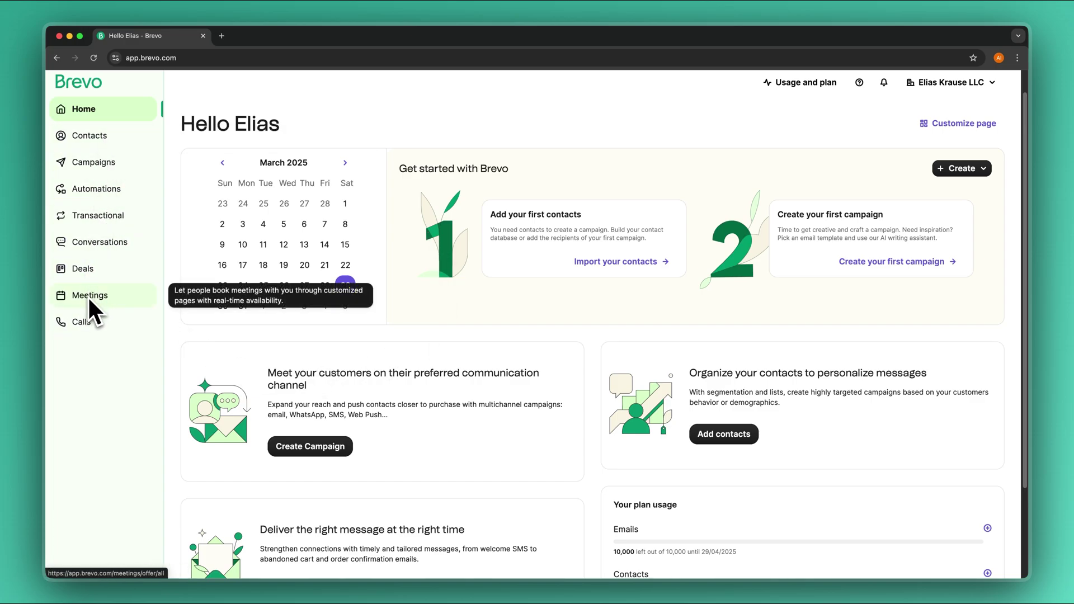
Step: Start a data import from the contact database with Contacts as the data type
left_click(132, 141)
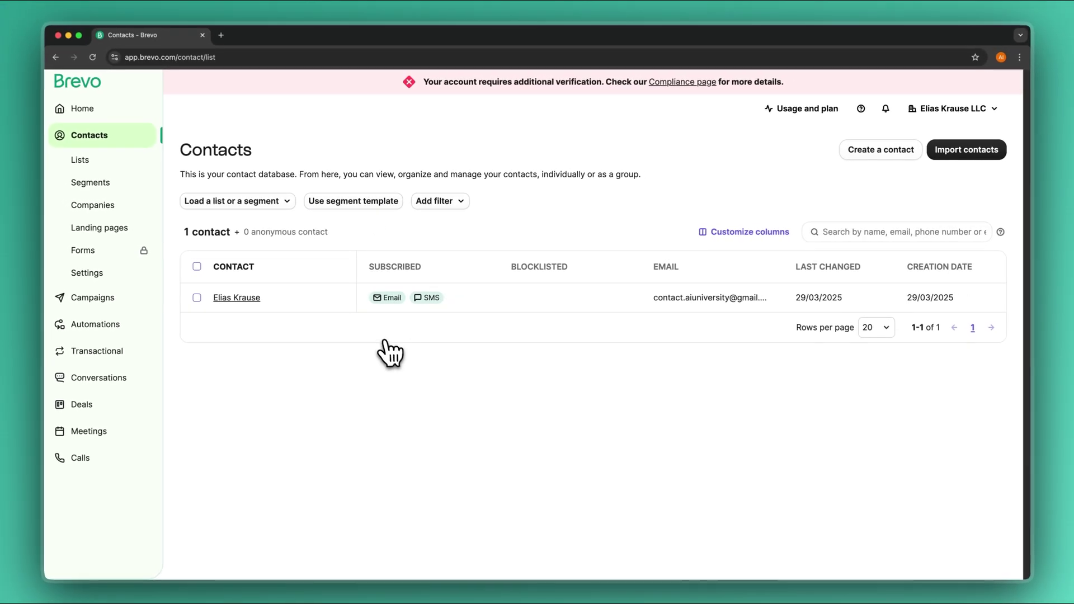
left_click(976, 154)
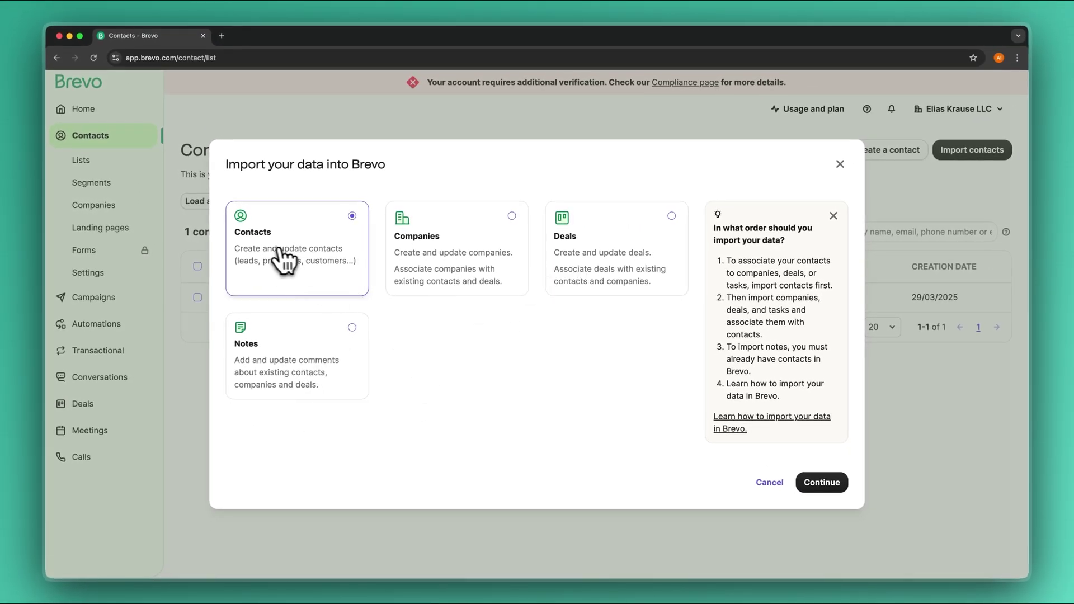
left_click(822, 482)
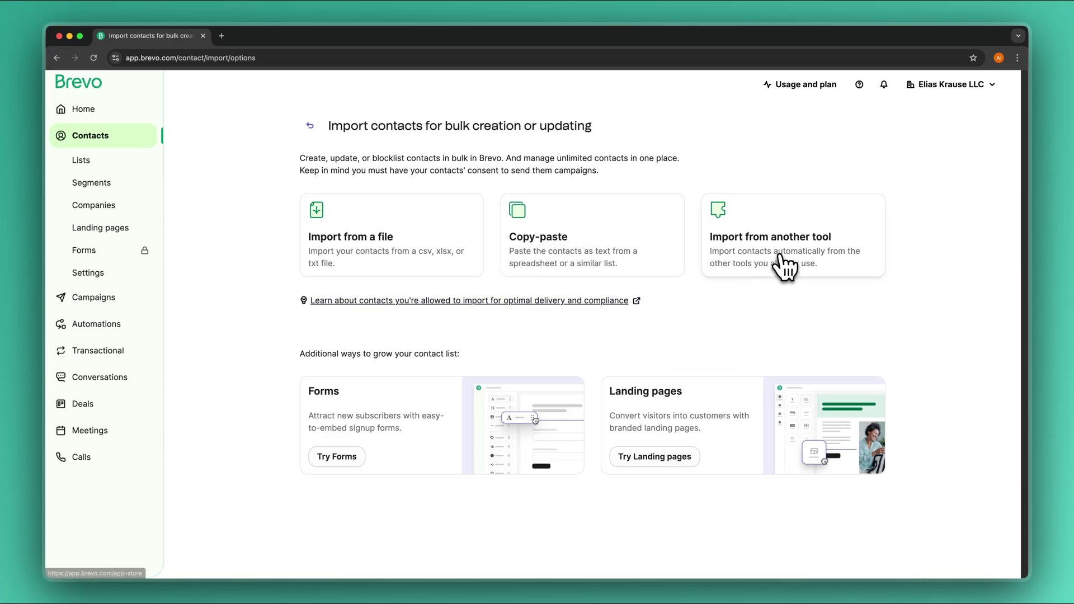
Step: Choose to import contacts from a file, upload Email List example.csv and confirm it
left_click(390, 242)
left_click_drag(389, 242, 827, 361)
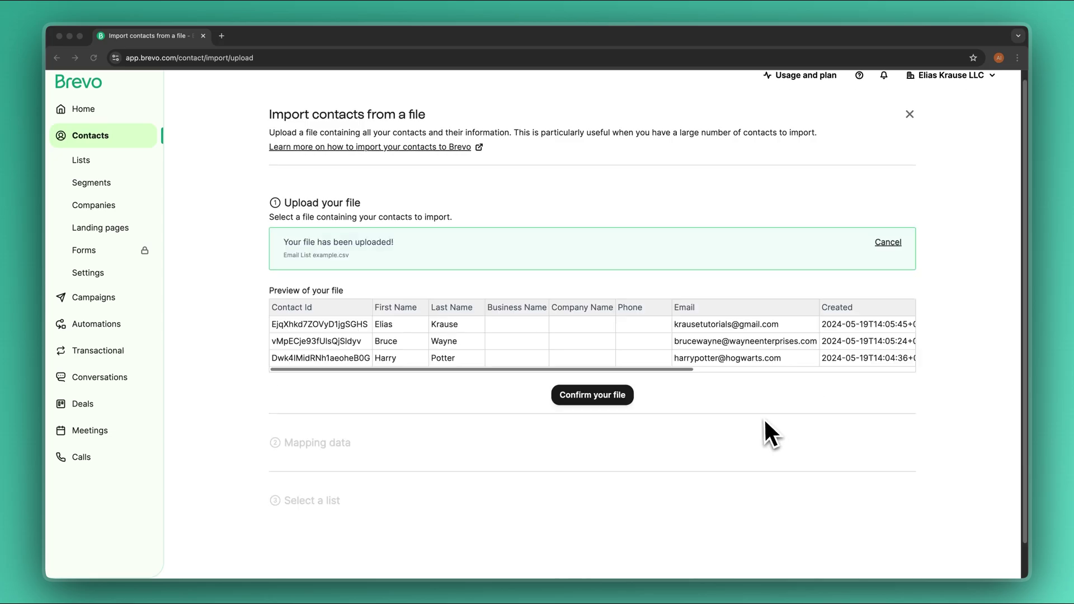
scroll(727, 425, "down", 2)
left_click(593, 369)
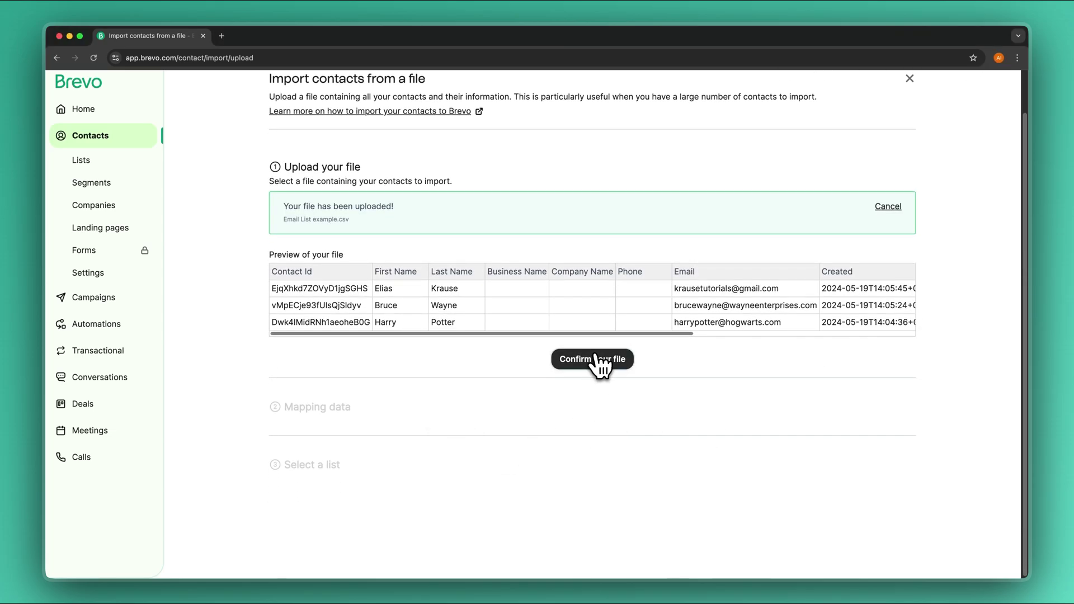
left_click(599, 362)
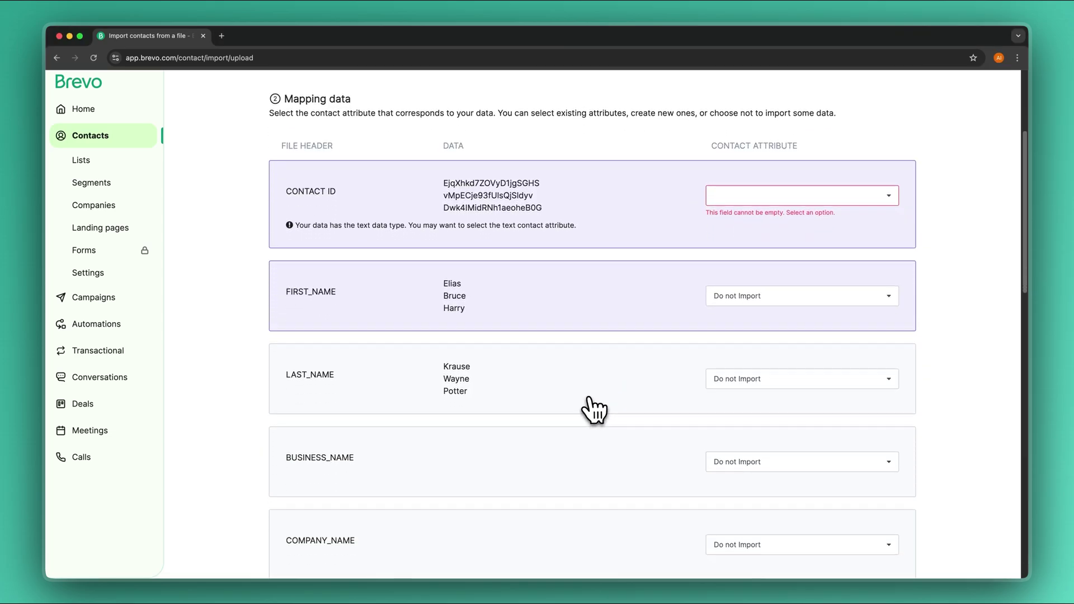
Step: Map the FIRST_NAME column to the FIRSTNAME attribute and the LAST_NAME column to LASTNAME
scroll(588, 406, "down", 1)
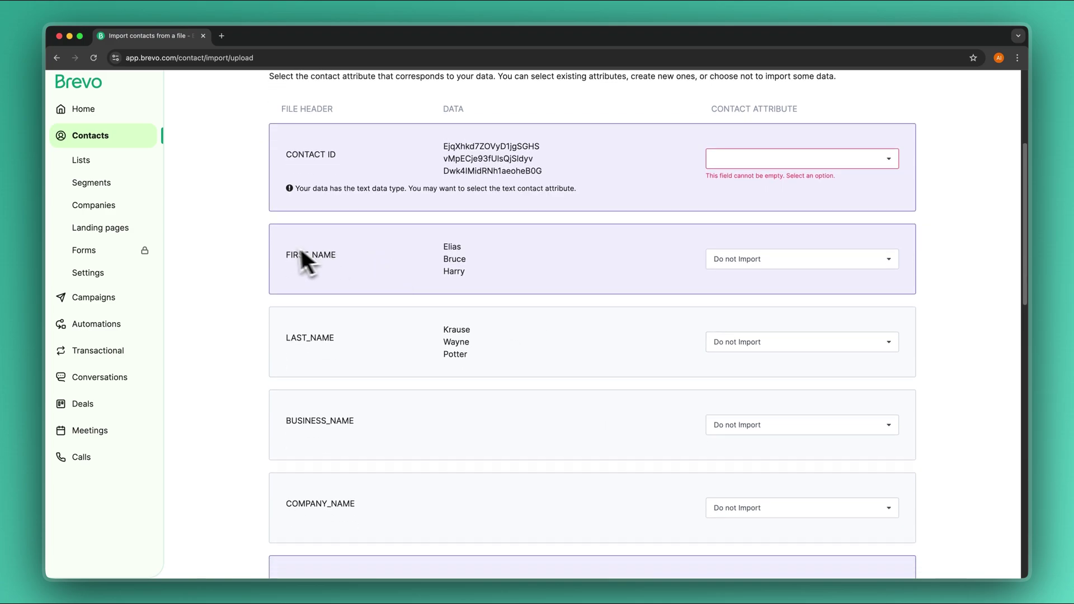
left_click(798, 260)
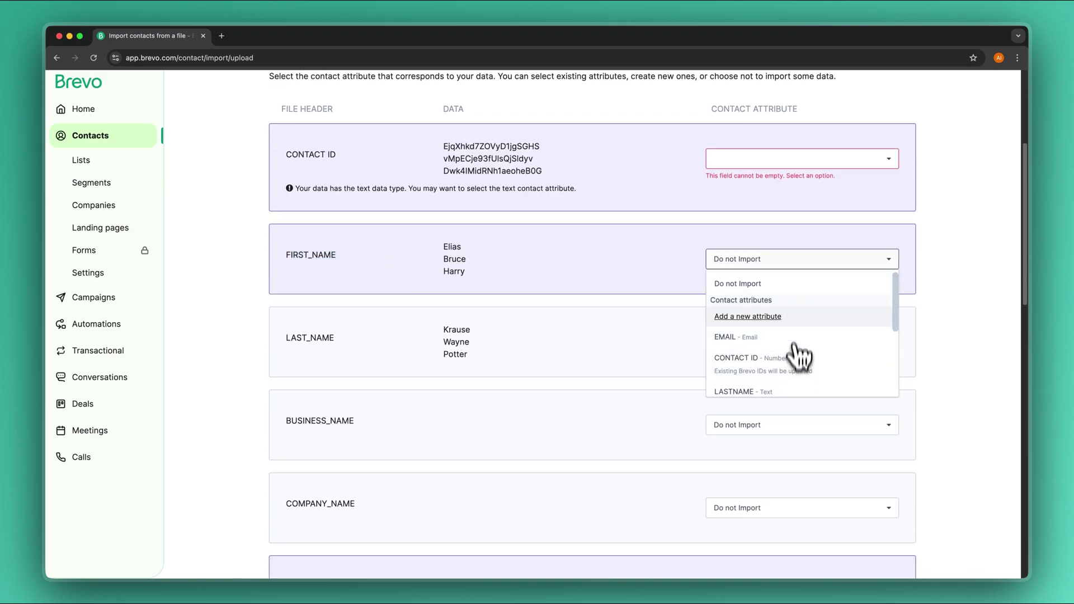
scroll(767, 358, "down", 2)
left_click(763, 367)
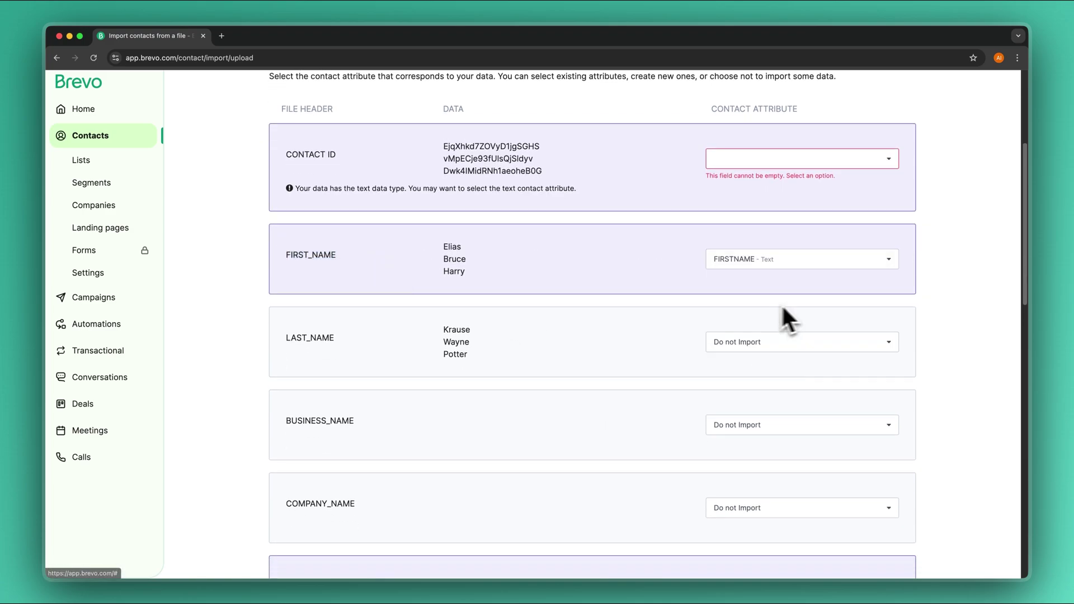
left_click(814, 342)
scroll(778, 407, "down", 3)
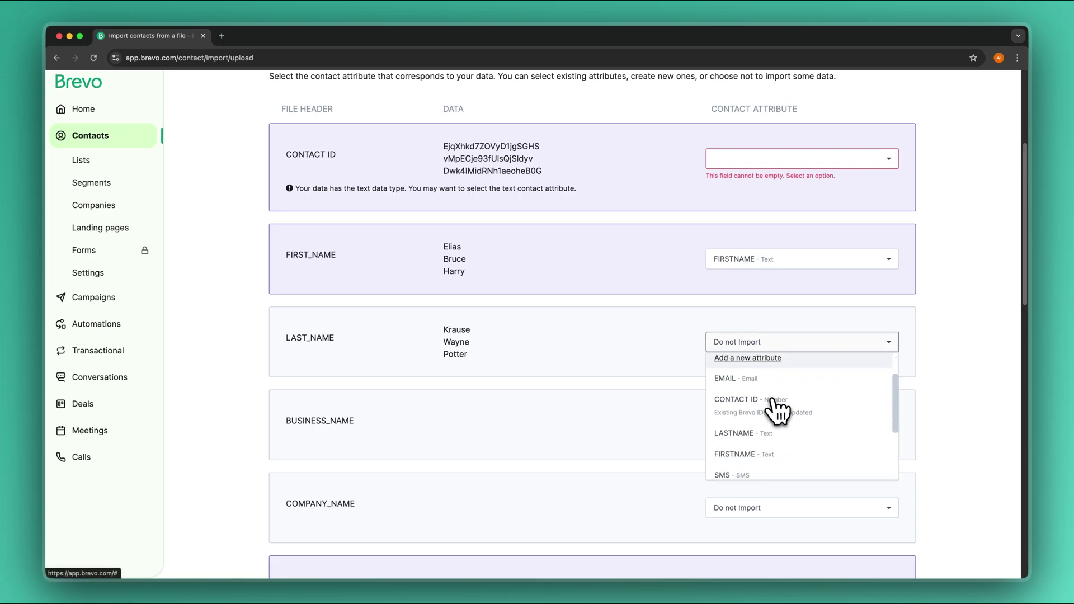
left_click(761, 396)
Step: Check the attribute mapping of all remaining file columns, including the EMAIL column
scroll(487, 396, "down", 3)
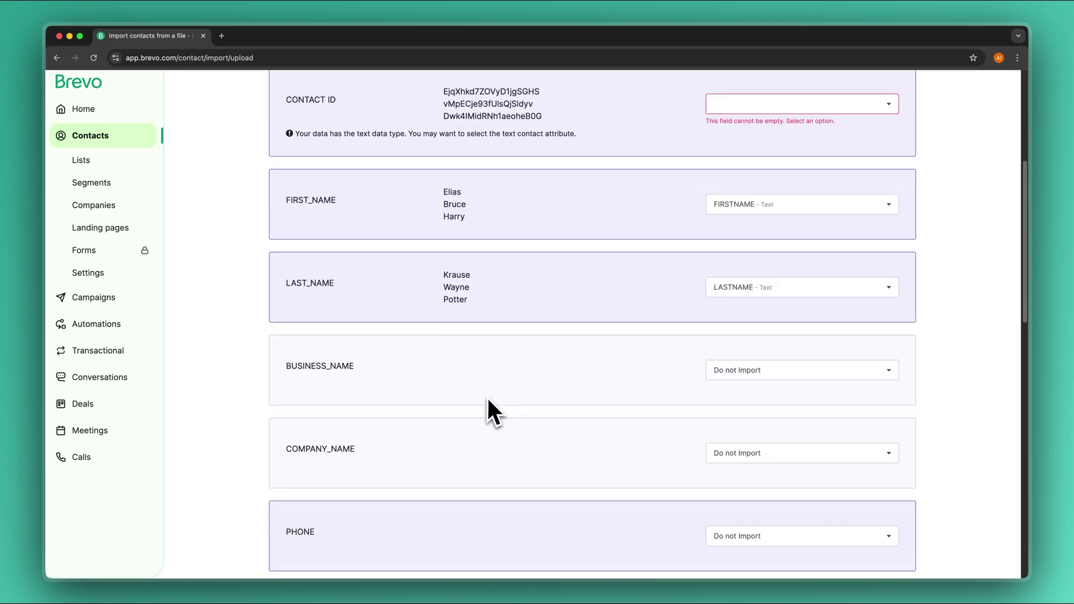
scroll(487, 396, "down", 3)
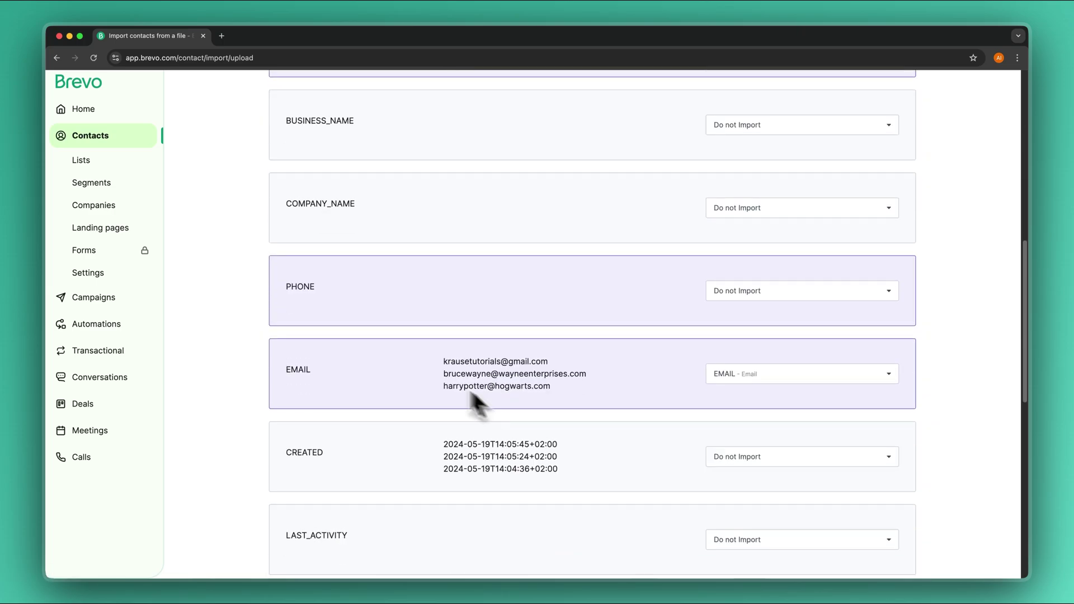
double_click(285, 371)
scroll(553, 385, "down", 8)
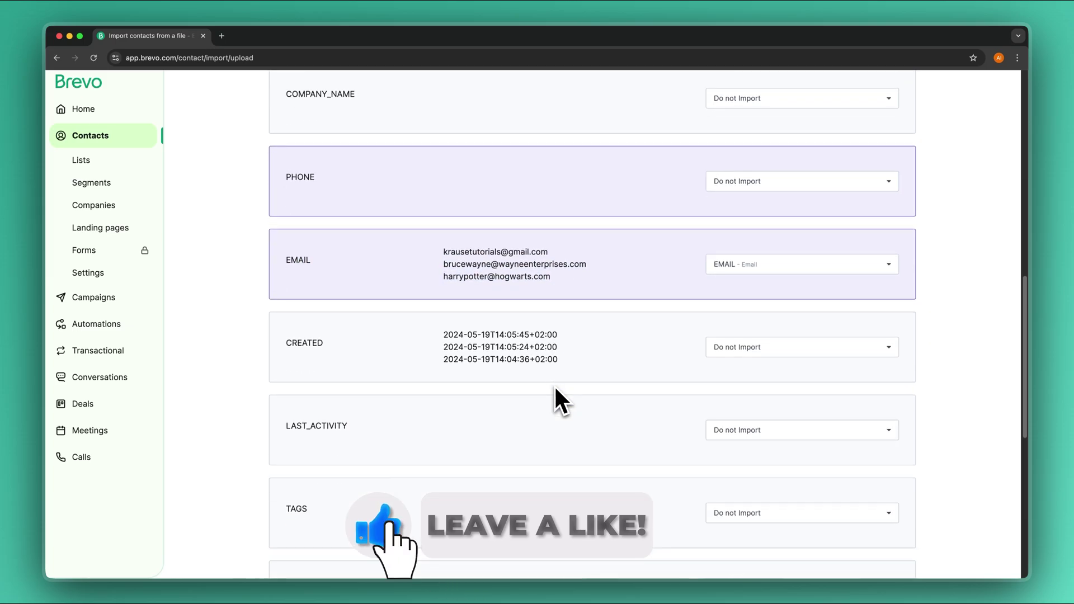
scroll(554, 385, "down", 2)
scroll(553, 385, "up", 20)
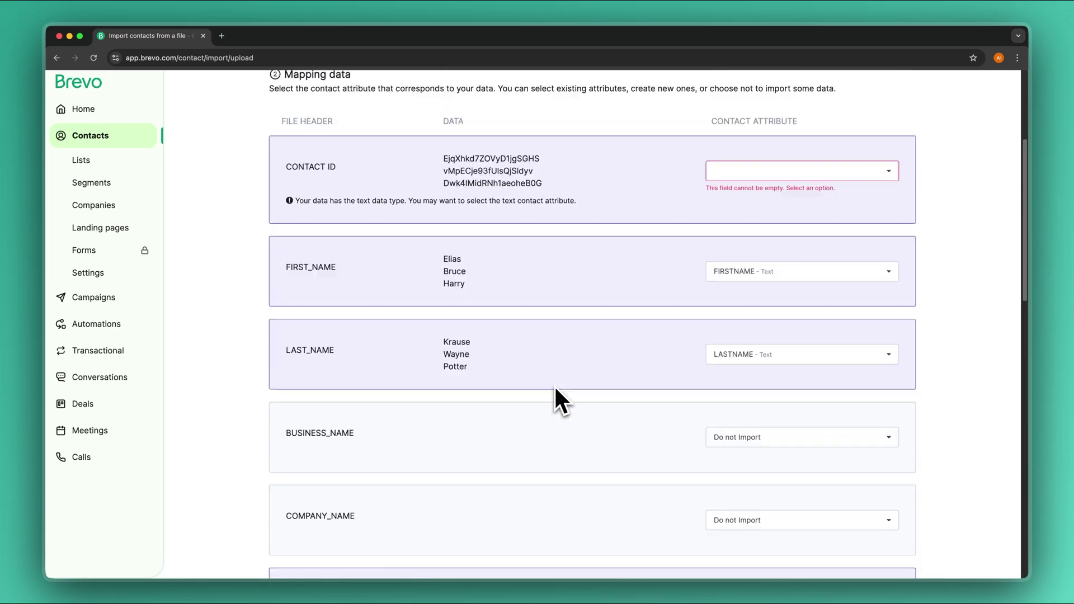
scroll(553, 385, "down", 9)
scroll(554, 385, "up", 10)
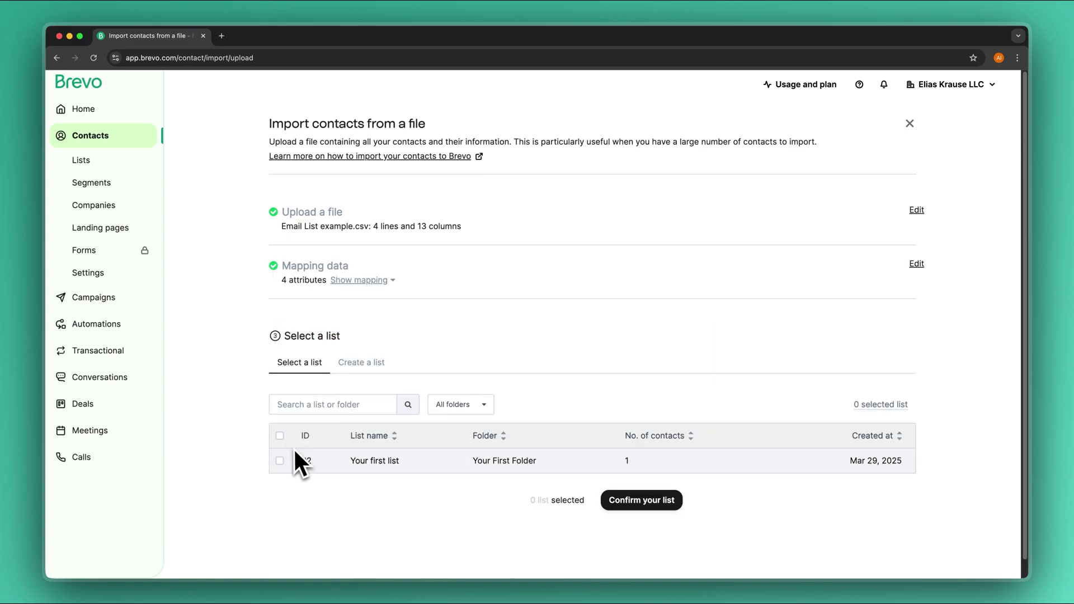
Step: Select "Your first list" as the destination for the imported contacts, confirm it and finish the import
left_click(279, 461)
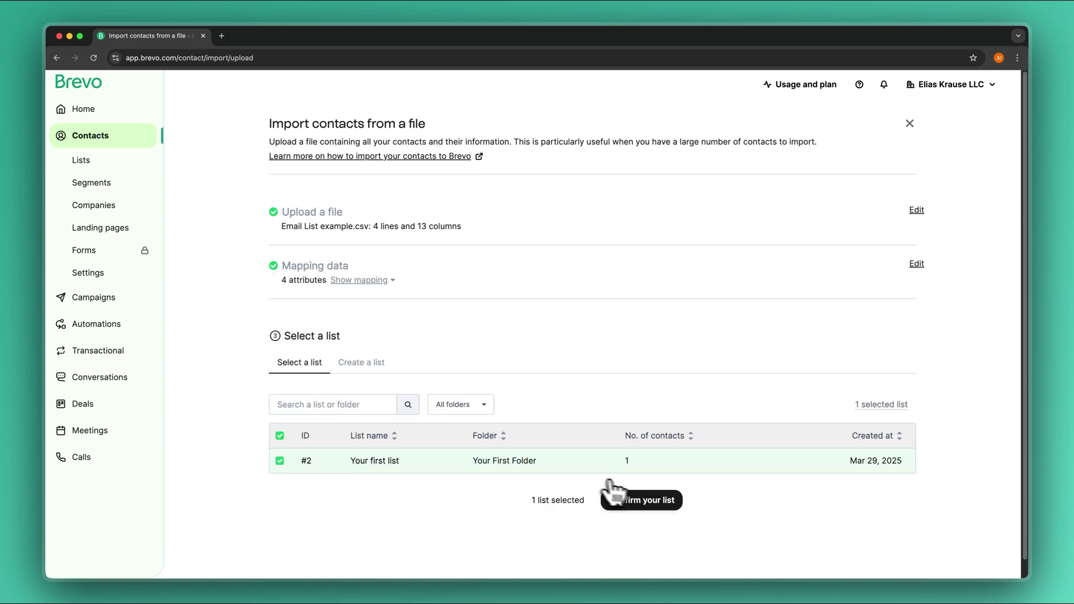
left_click(665, 500)
left_click(585, 480)
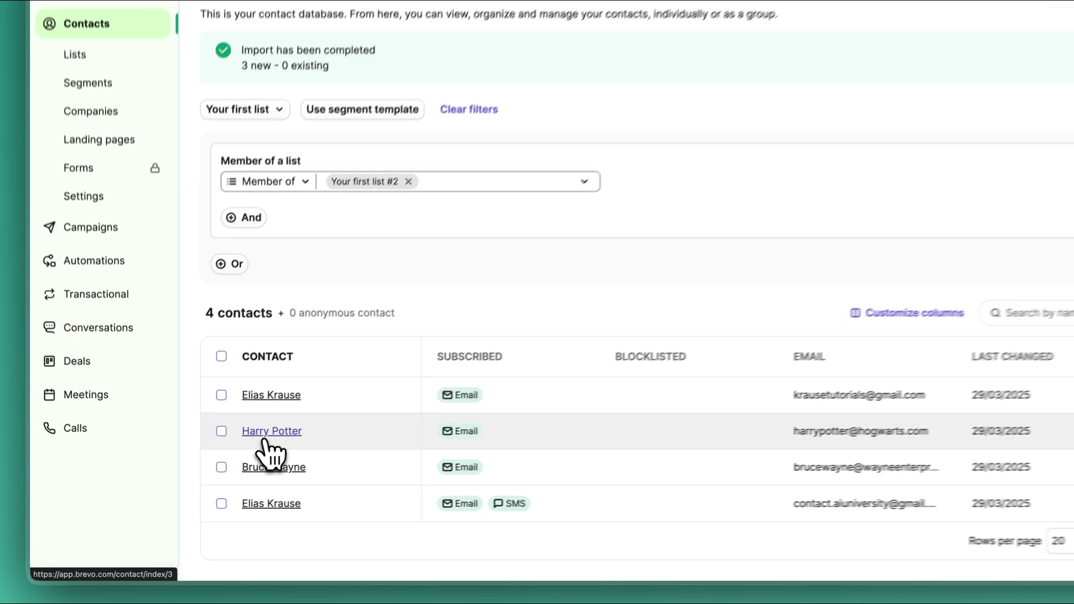
Step: Open one of the imported contacts and view its history and list memberships
left_click(237, 459)
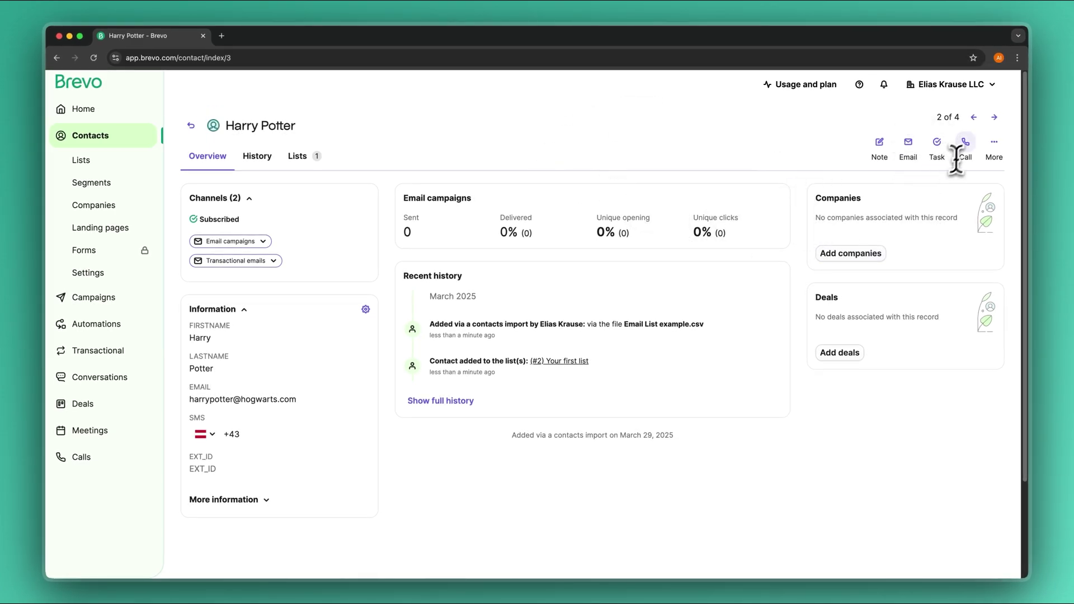
left_click(257, 156)
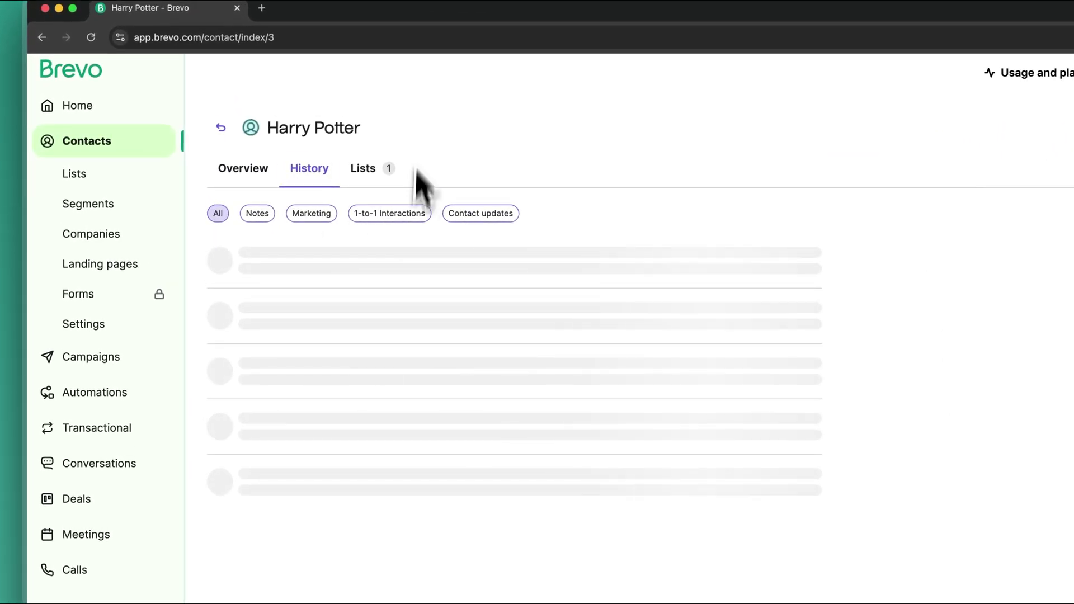
left_click(374, 170)
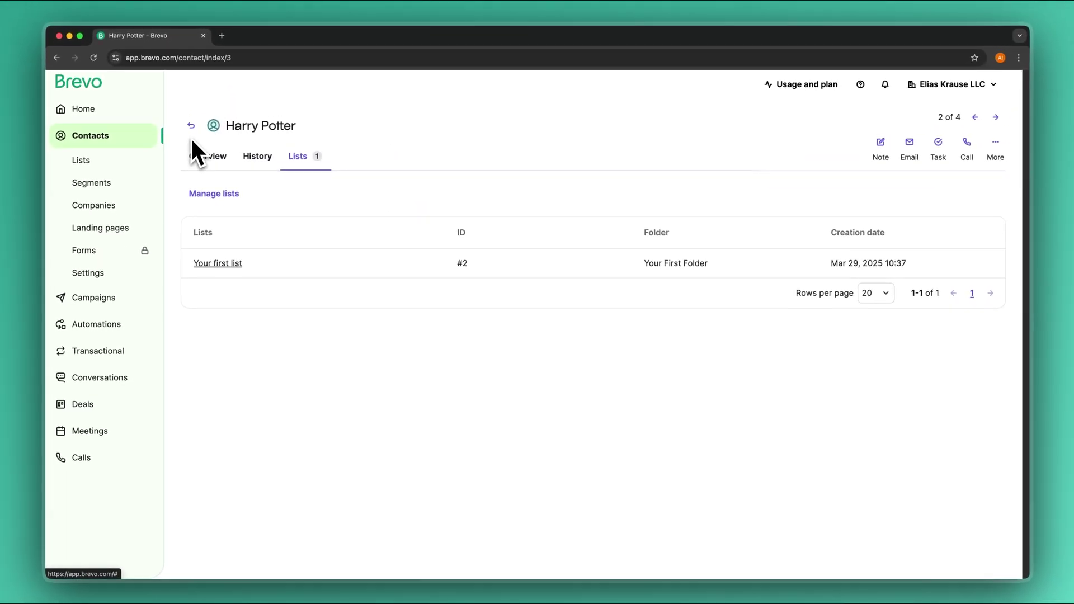
Step: View the overview of contact lists and the overview of segments
left_click(115, 163)
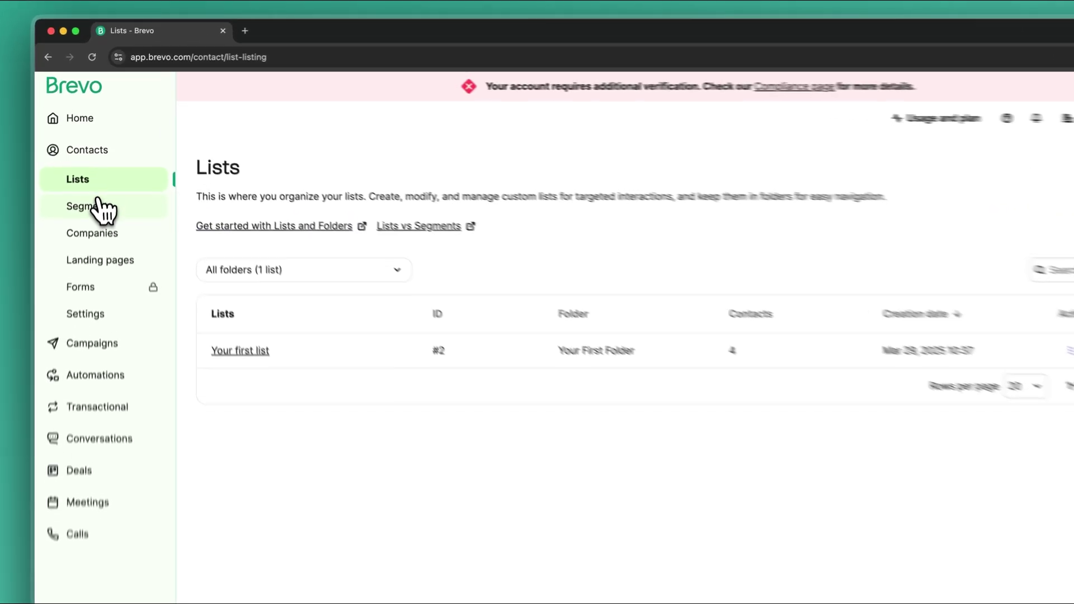
left_click(98, 201)
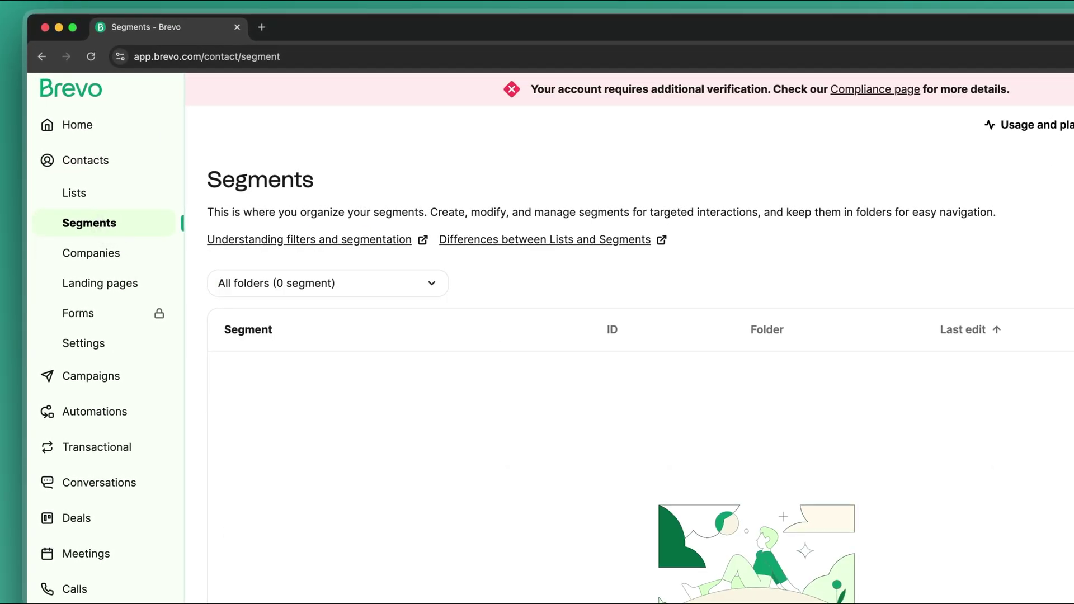
Step: Create a contact list named "Imported" in Your First Folder and open it
left_click(96, 197)
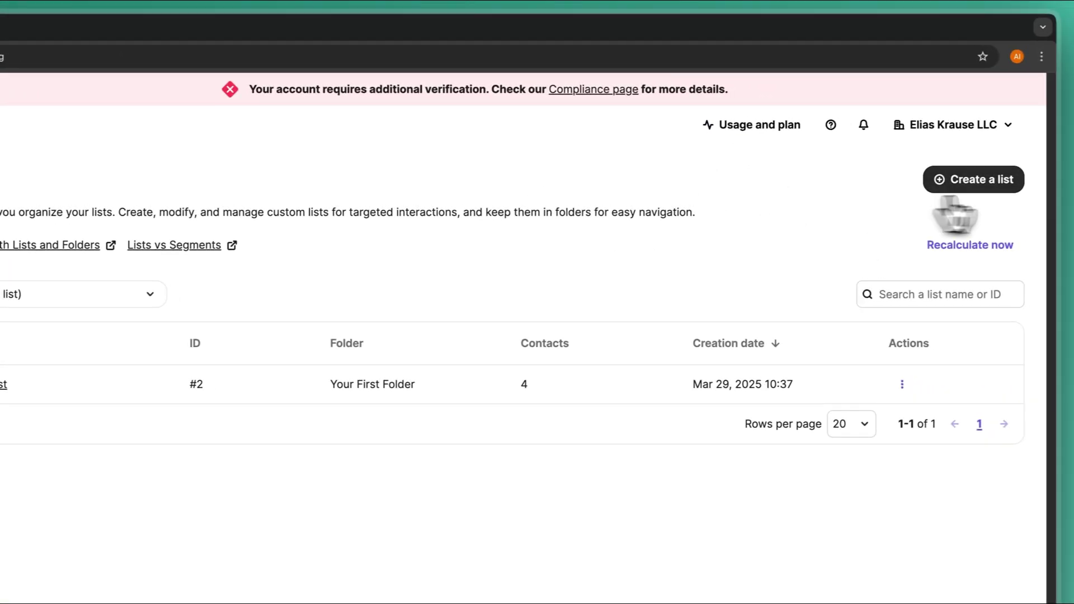
left_click(972, 177)
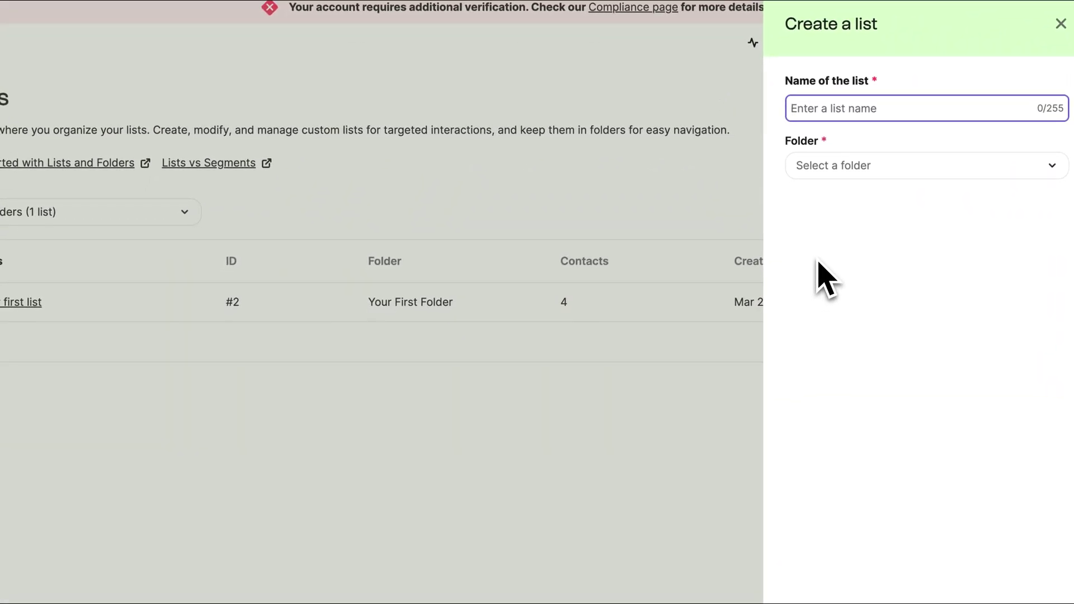
type("l")
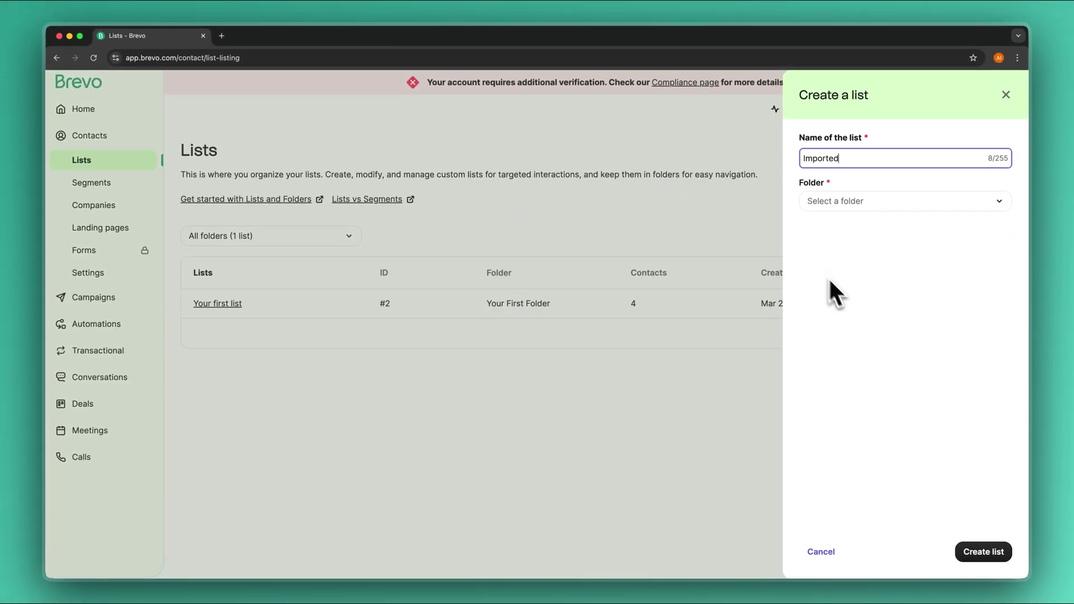
key("Tab")
left_click(823, 227)
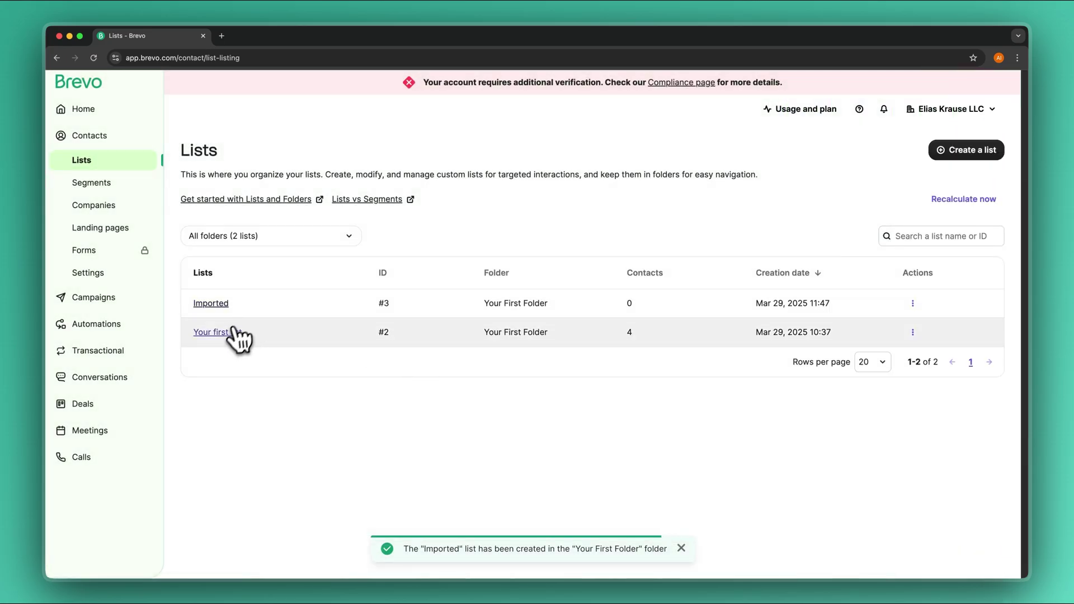
left_click(211, 303)
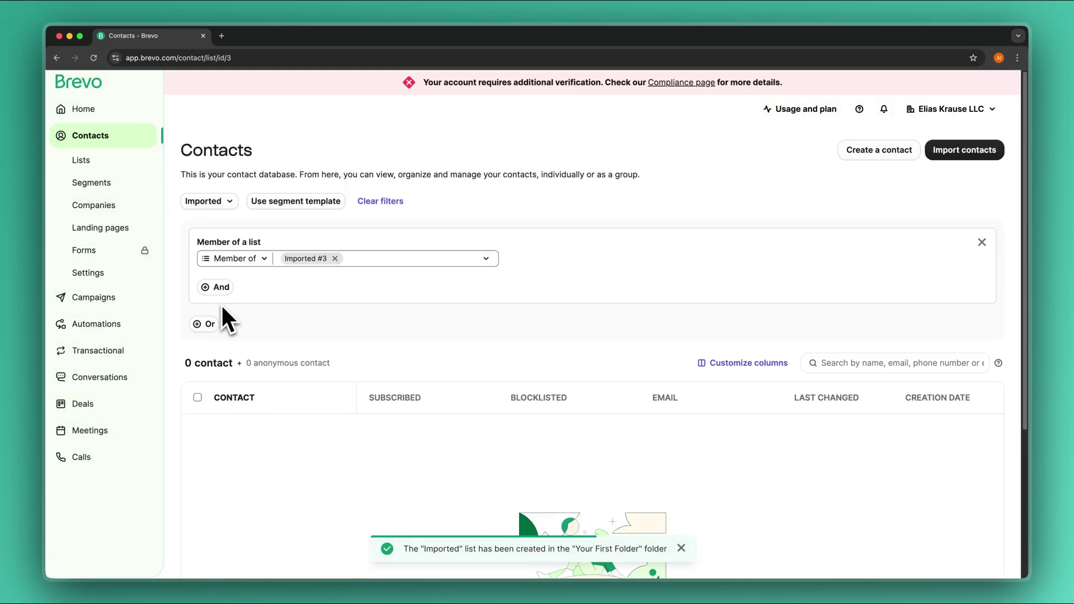
Step: Start creating a segment and view the demographics and email marketing segment templates
left_click(156, 185)
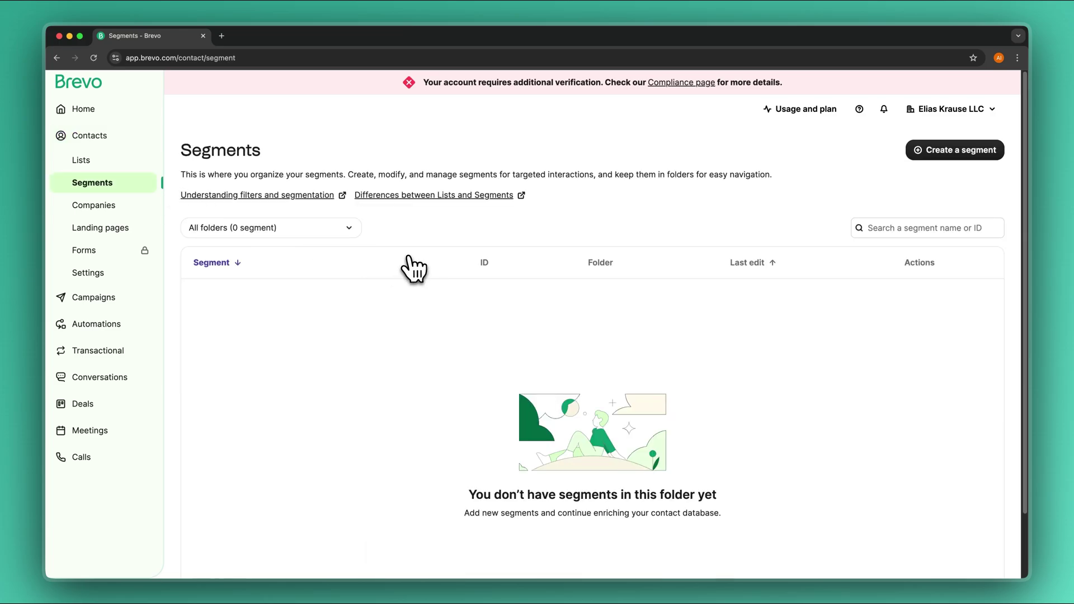
left_click(971, 162)
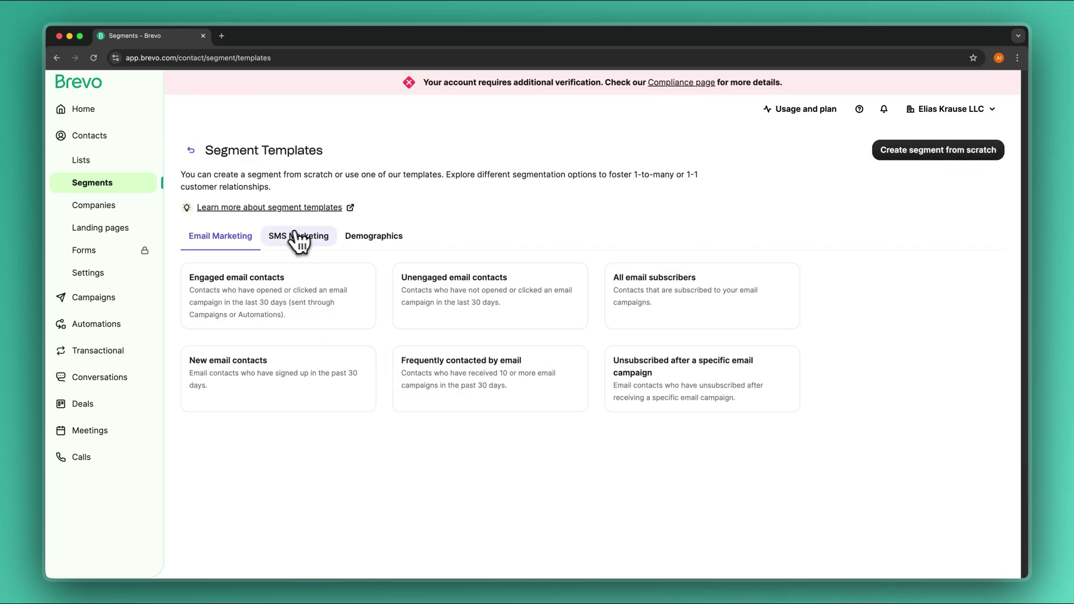
left_click(358, 235)
left_click(206, 236)
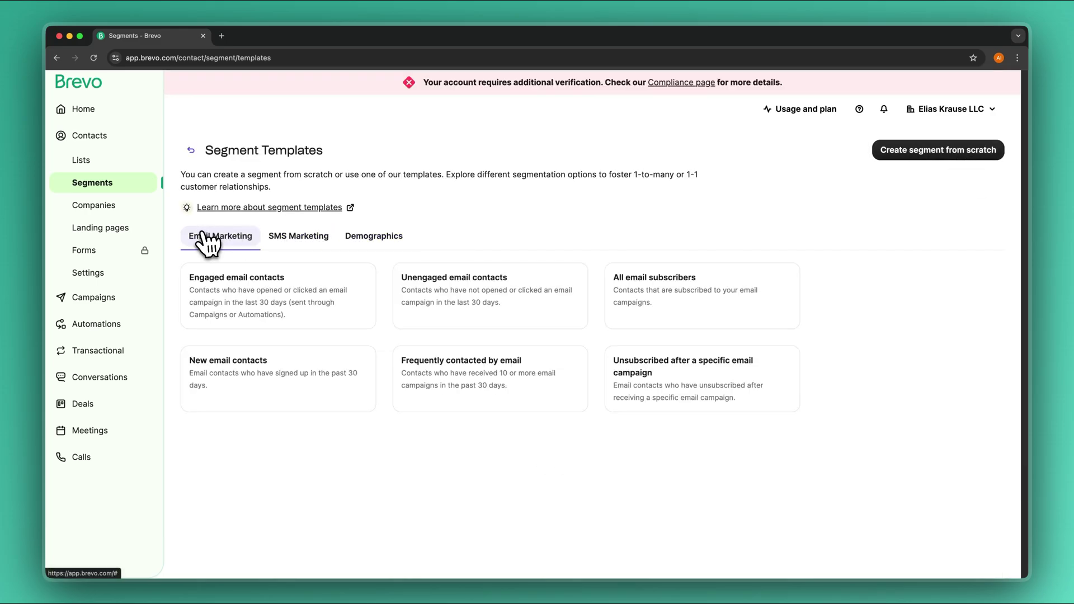
Step: Start a segment from scratch and examine the contact details attributes available as filters
left_click(931, 150)
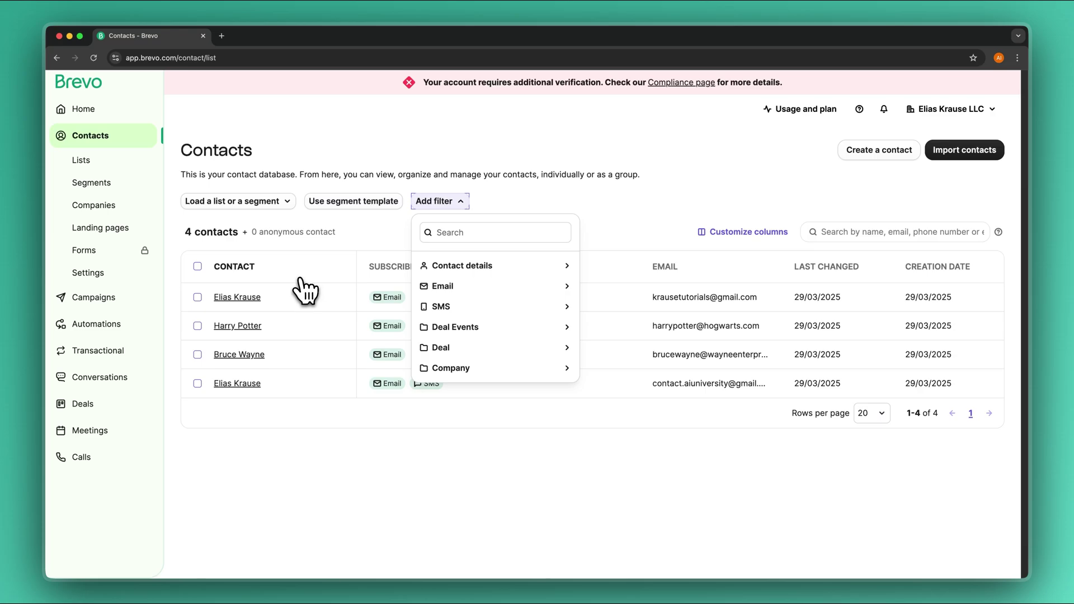
left_click(474, 269)
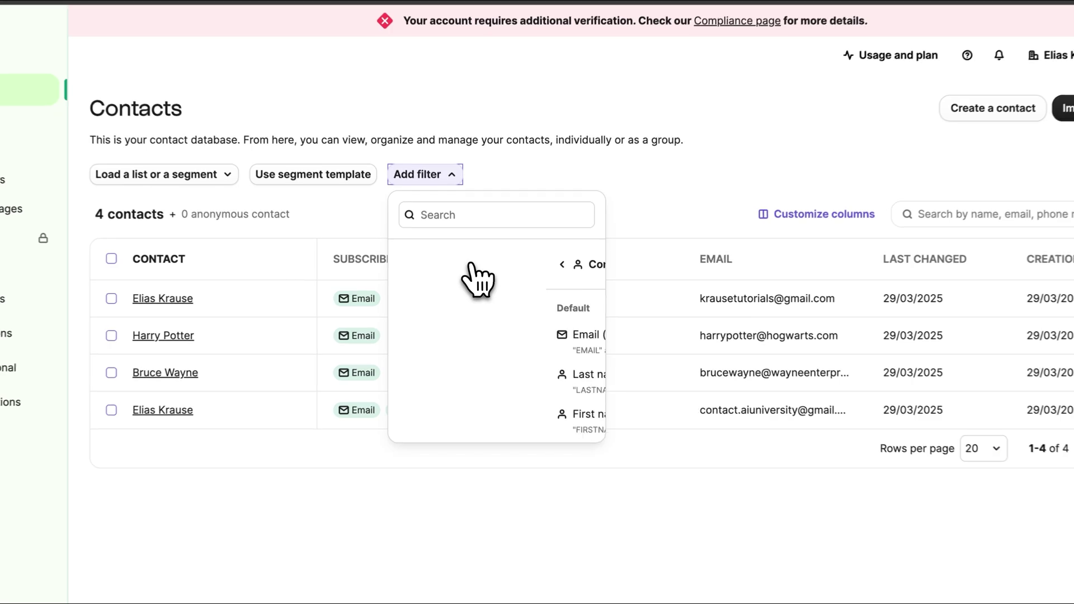
scroll(559, 336, "down", 2)
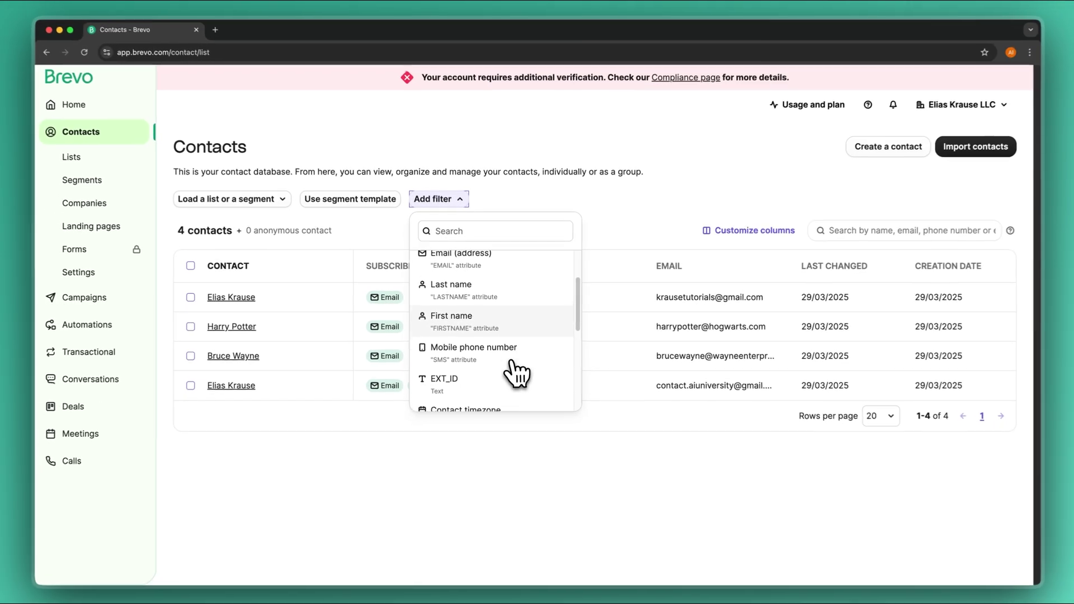
scroll(526, 358, "down", 3)
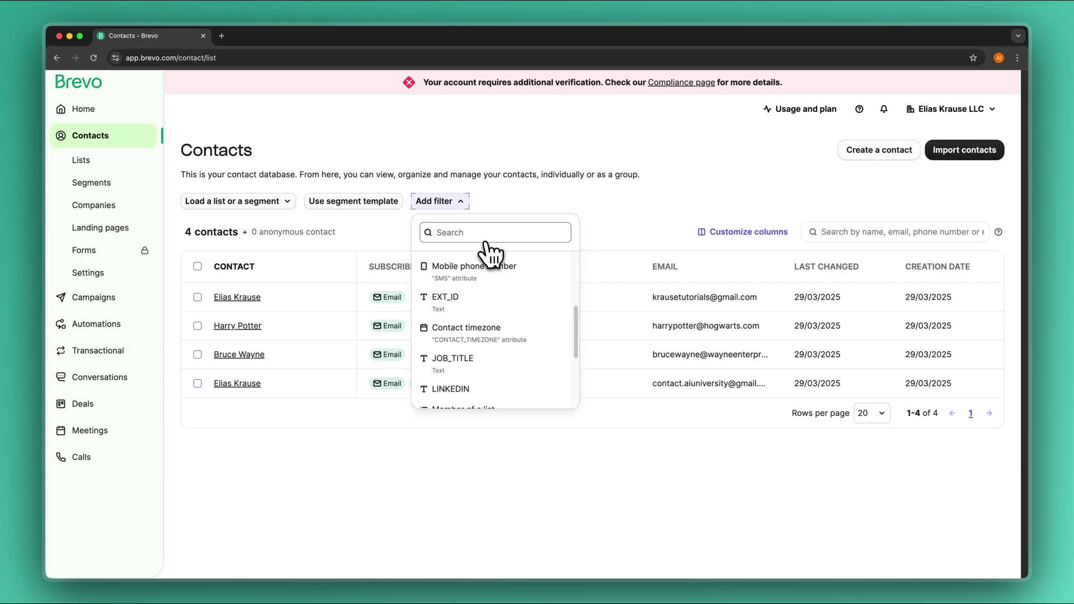
scroll(494, 381, "down", 2)
scroll(496, 355, "up", 5)
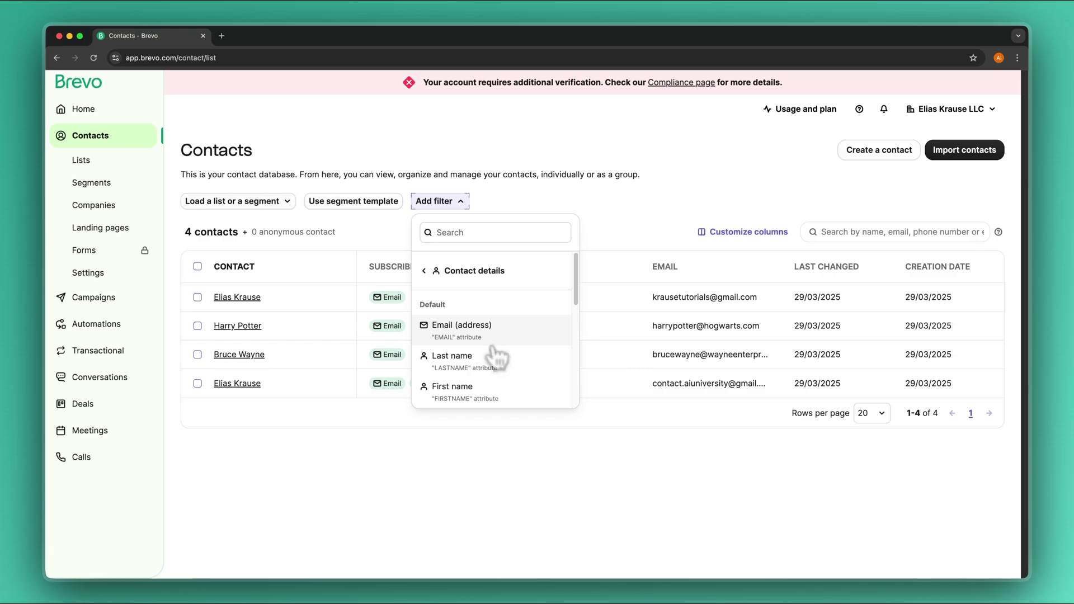
Step: View the companies overview and read the account verification notice
left_click(141, 208)
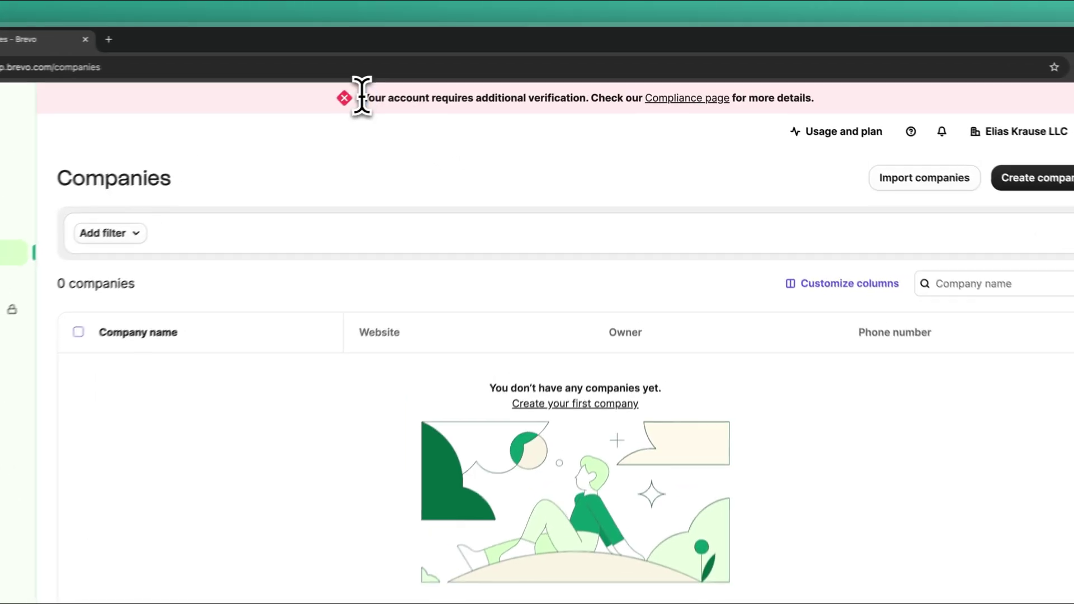
left_click_drag(424, 84, 787, 87)
left_click(834, 119)
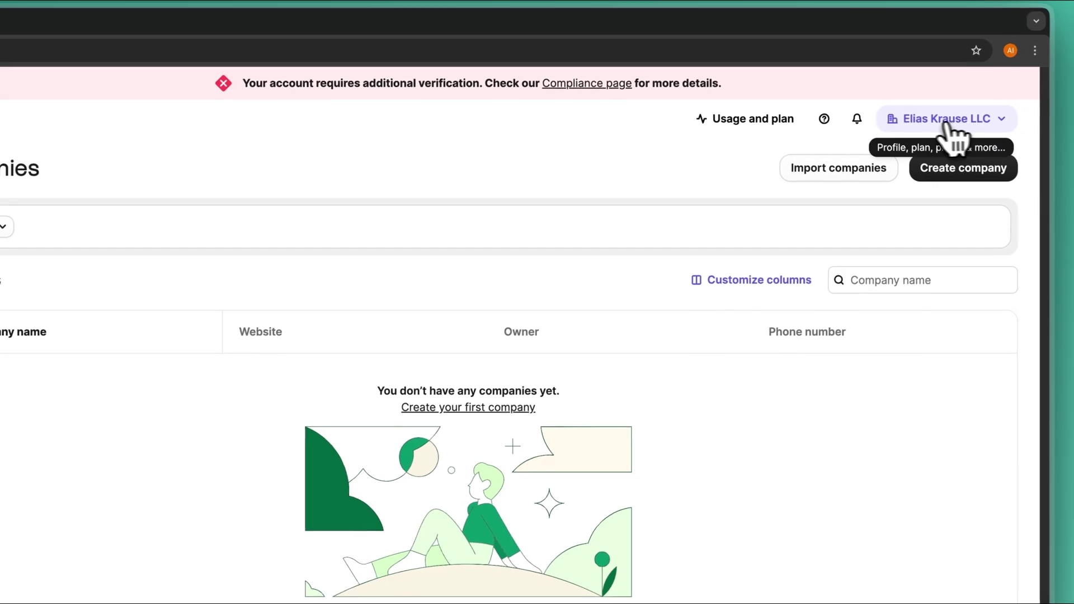
Step: Go to the sender settings and add a sender, entering the sender's full name and e-mail address
left_click(949, 131)
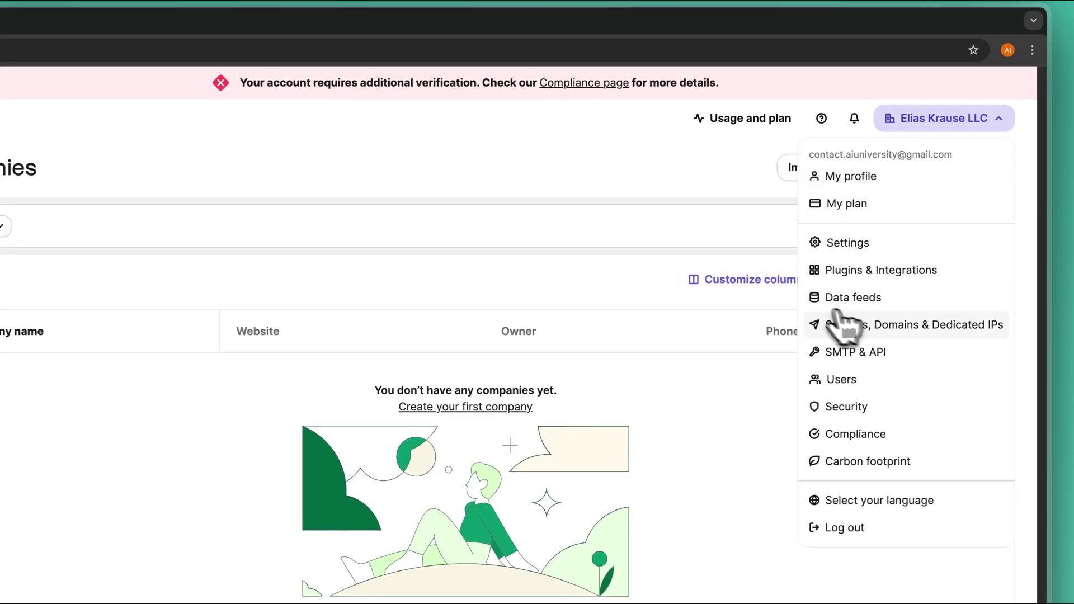
left_click(881, 327)
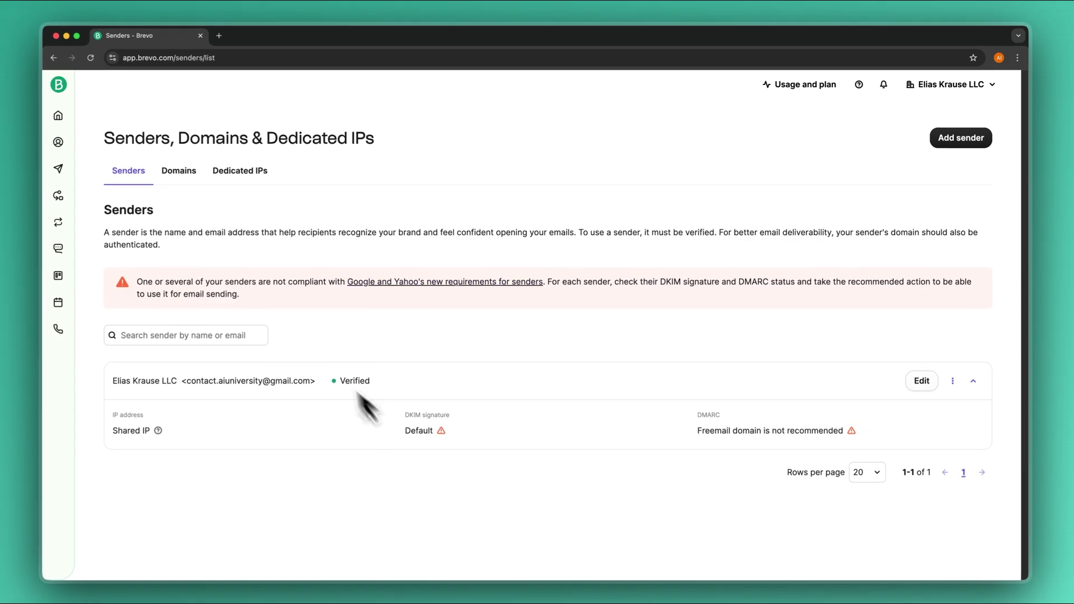
left_click(954, 140)
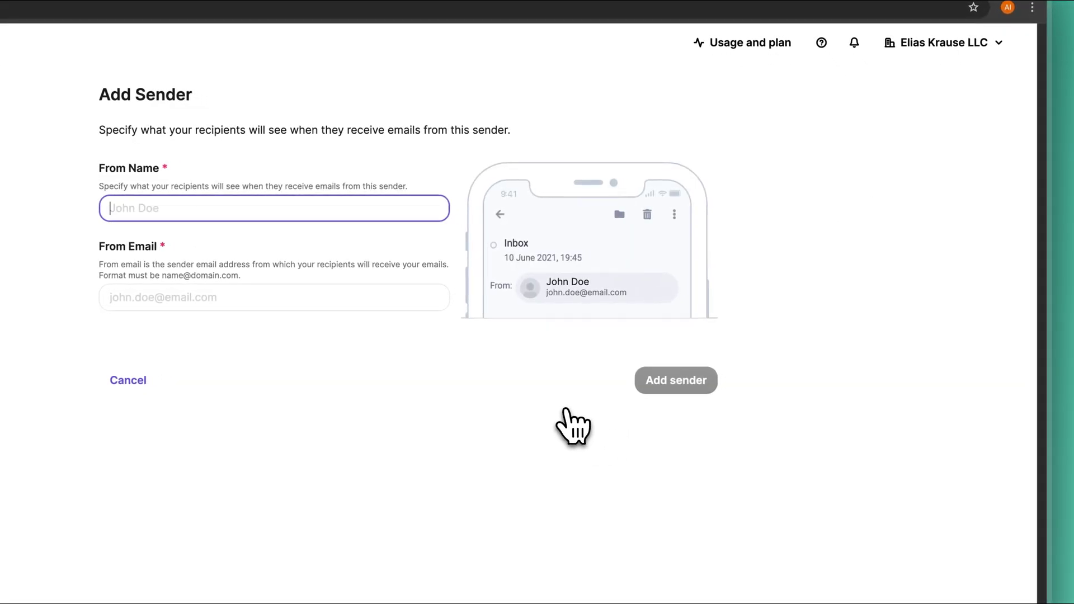
type("Elias Krause")
key("Tab")
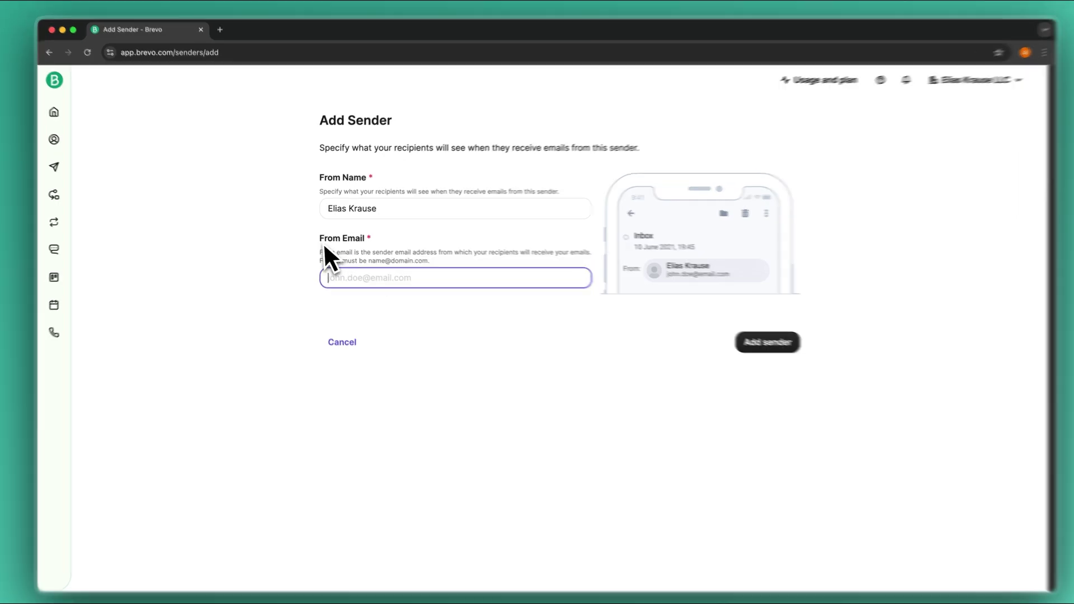
left_click_drag(326, 244, 393, 249)
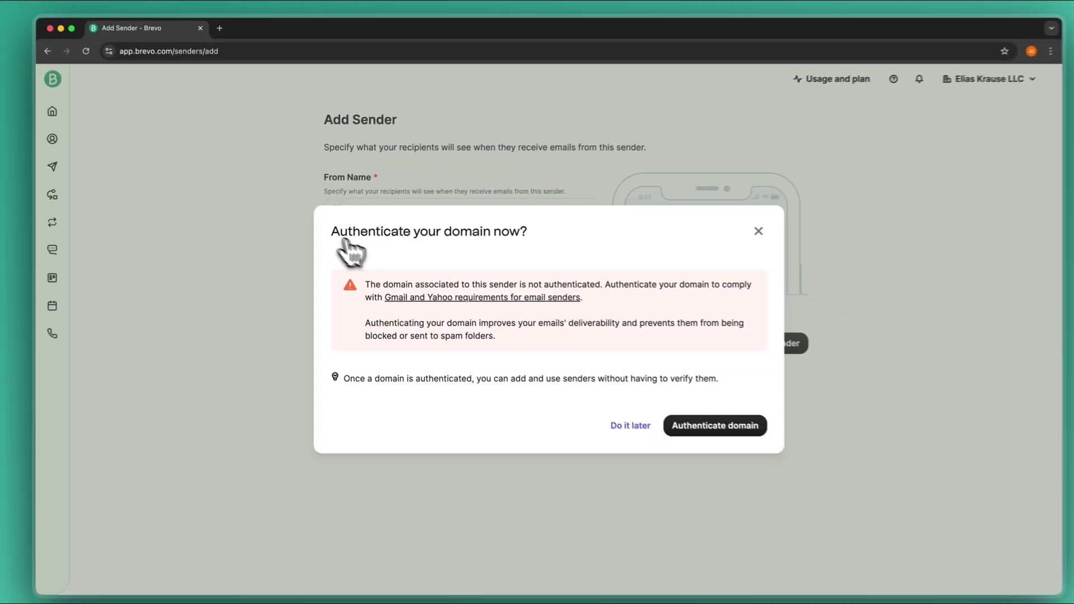
Step: Choose to authenticate the sender's domain and add krausemedia.xyz as the email domain
left_click_drag(329, 230, 482, 233)
left_click(551, 237)
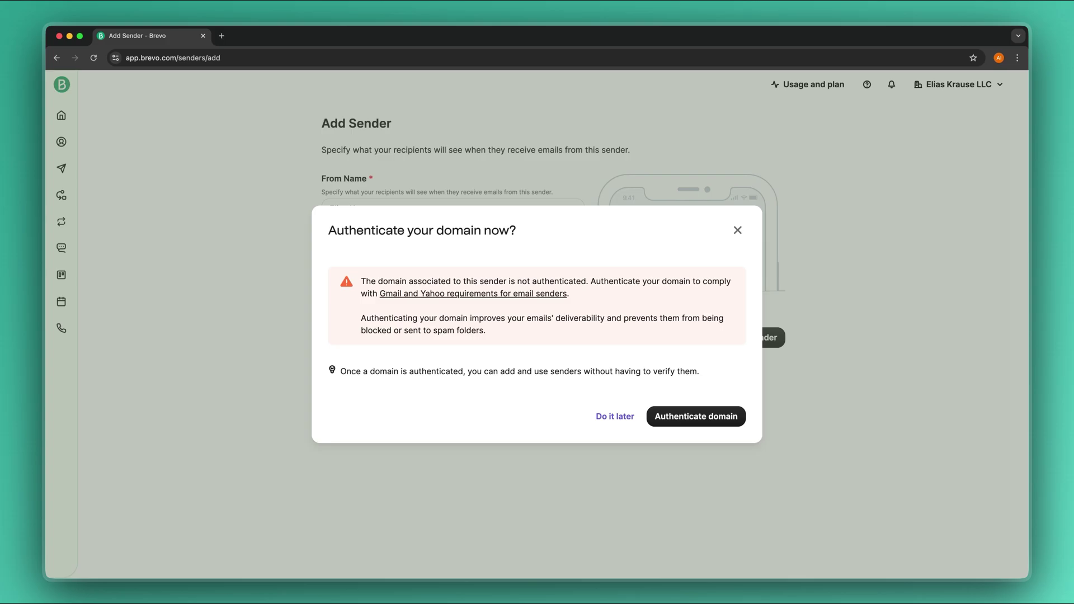
left_click(691, 420)
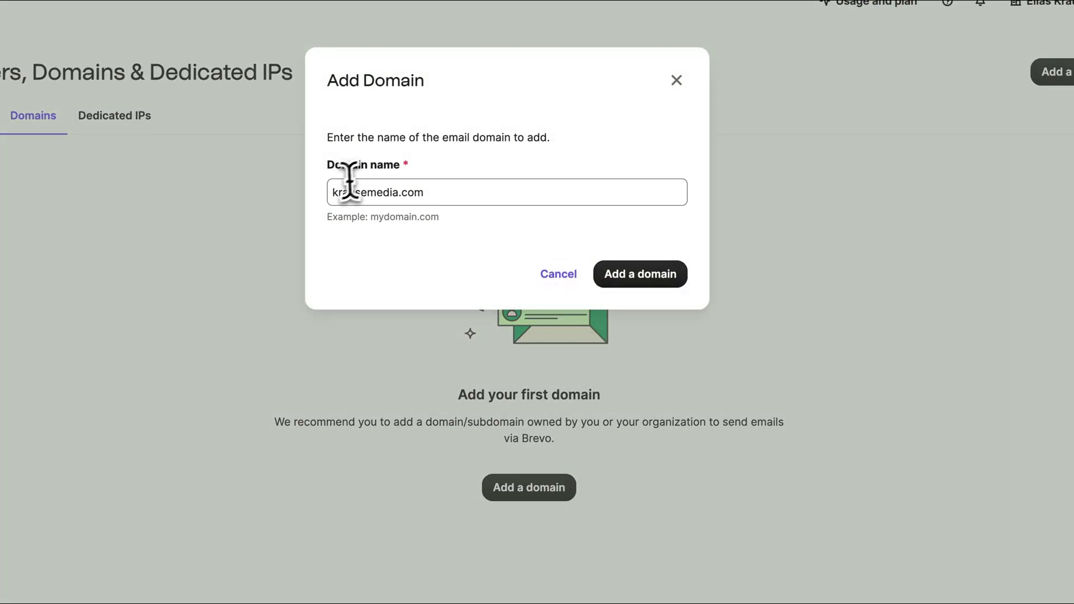
left_click_drag(332, 192, 400, 192)
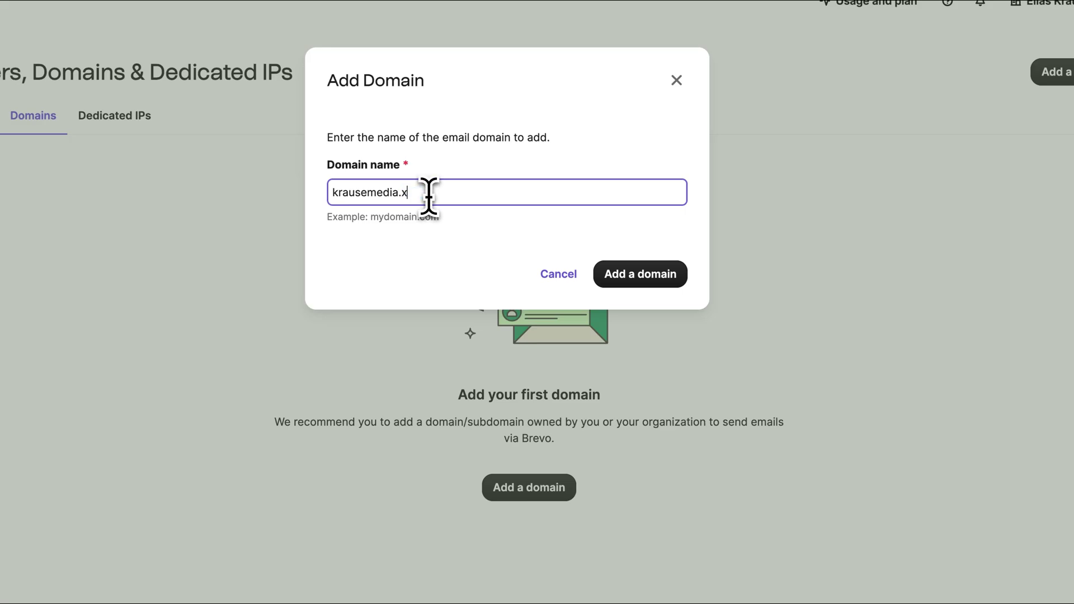
left_click(643, 277)
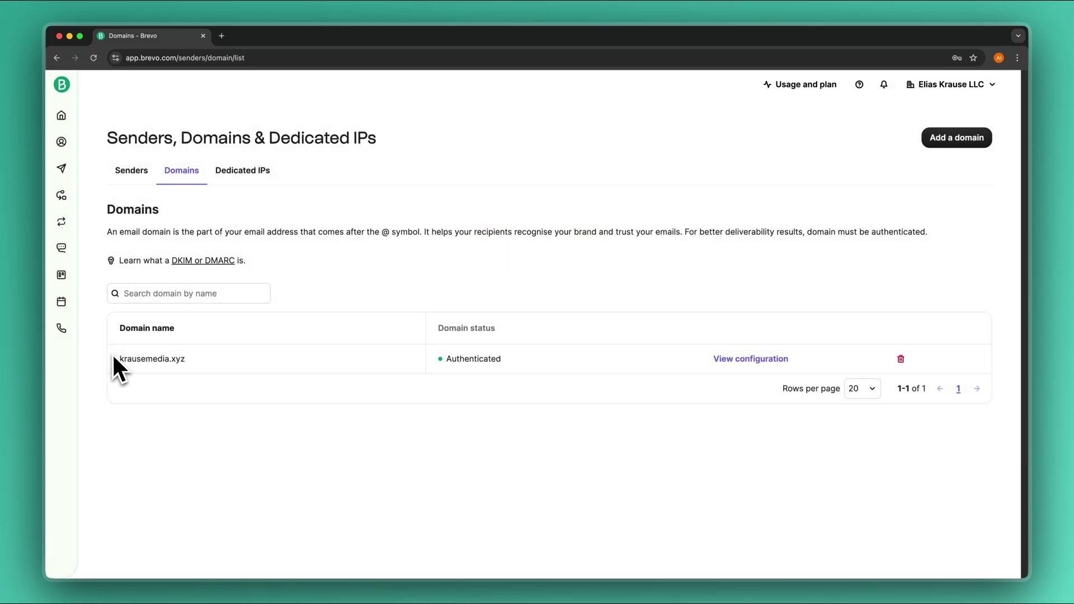
Step: Add a sender with an e-mail address on the krausemedia.xyz domain and check the domain's authentication status
left_click(135, 169)
left_click(961, 138)
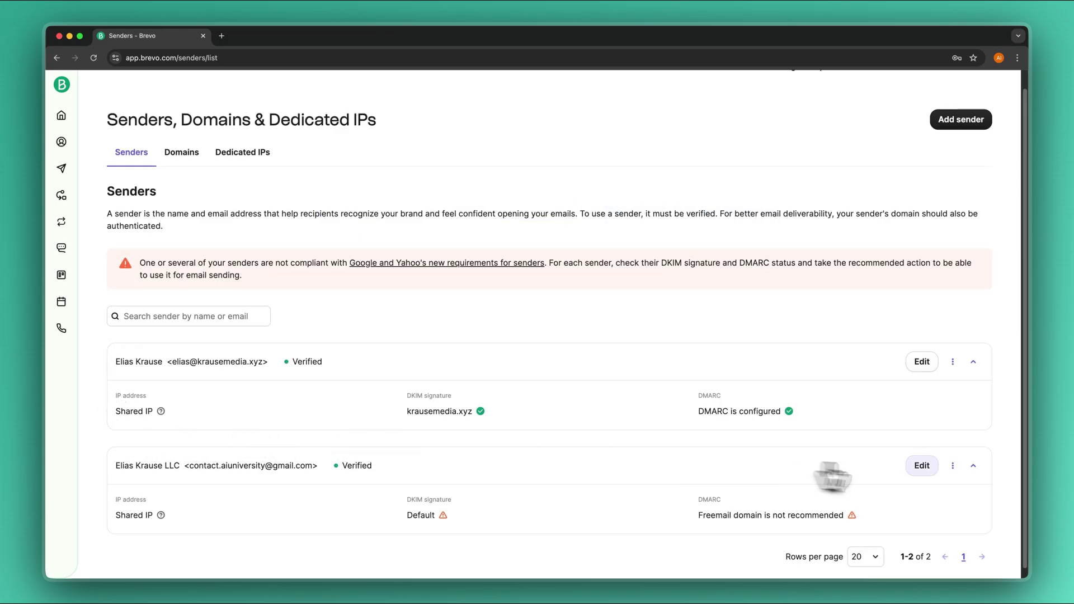
left_click(181, 153)
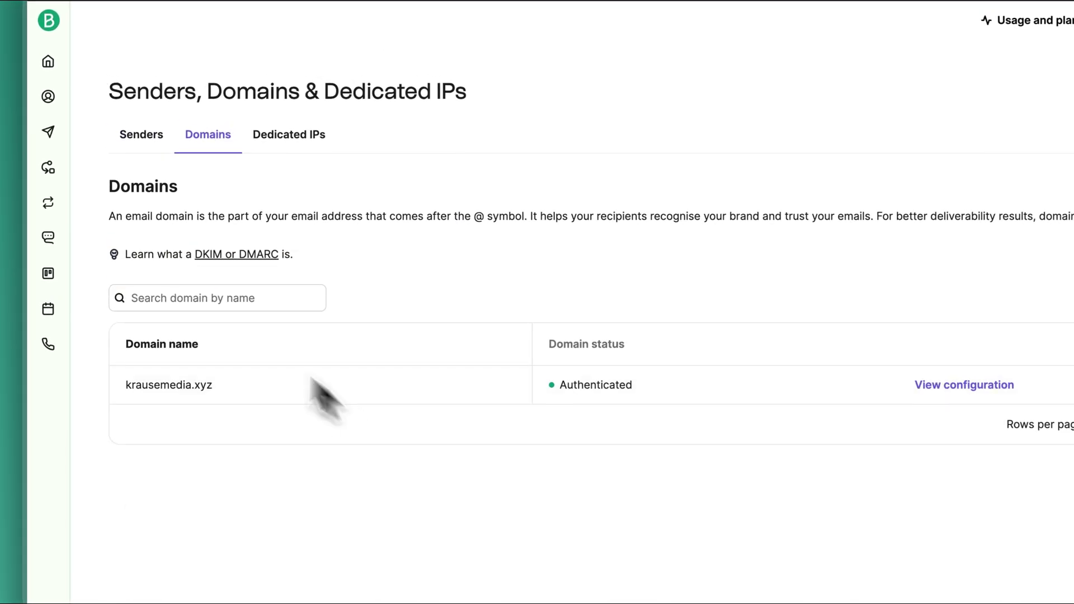
left_click_drag(129, 384, 258, 390)
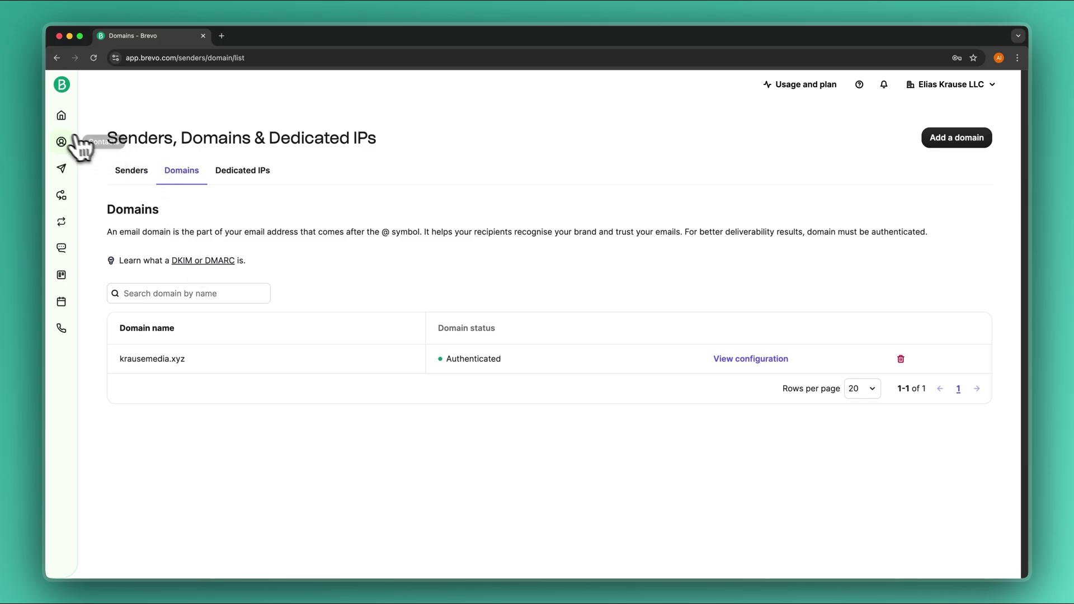
Step: Start creating a new landing page and look through all available templates
mouse_move(77, 139)
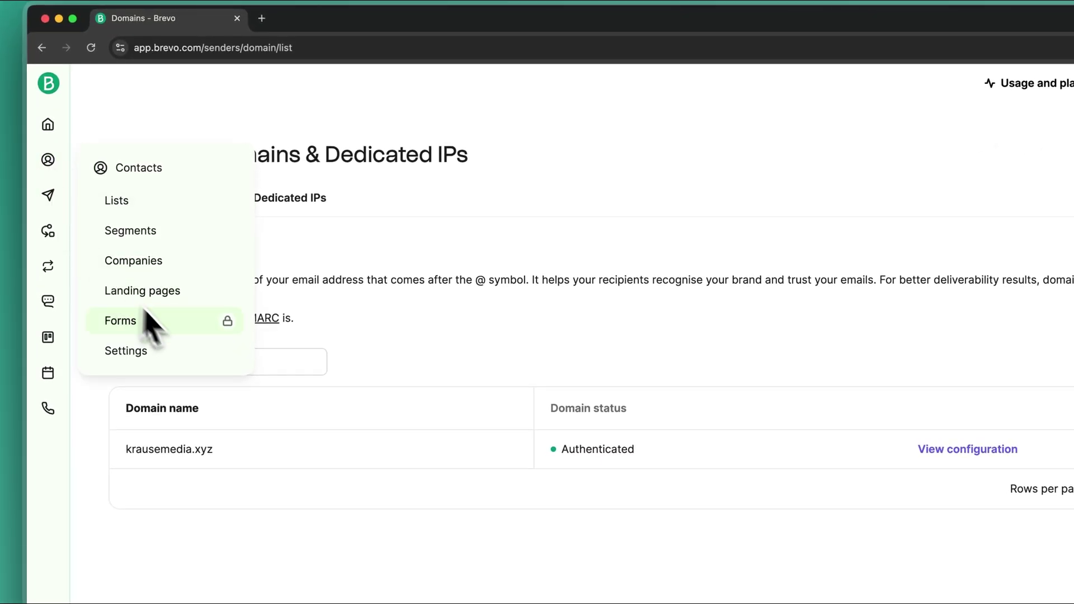
left_click(163, 292)
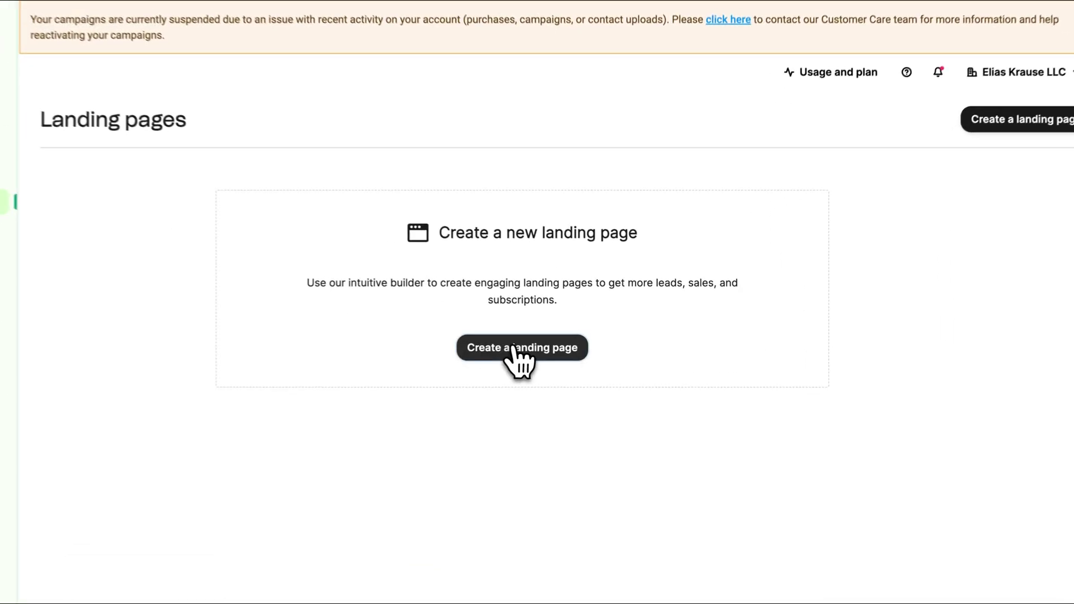
left_click(521, 336)
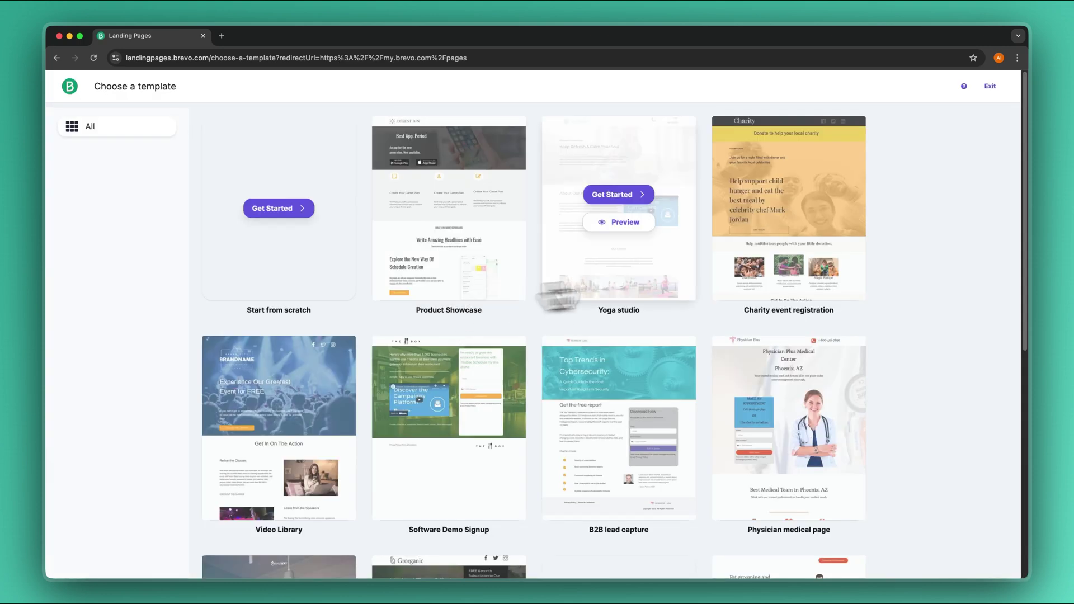
scroll(808, 395, "down", 7)
scroll(805, 460, "down", 8)
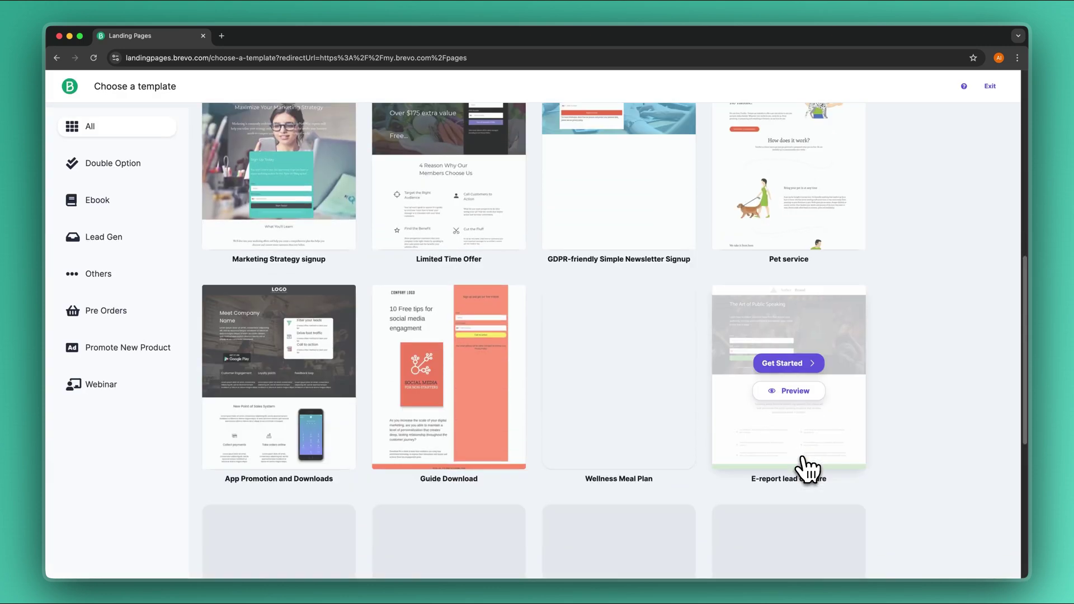
scroll(669, 440, "down", 4)
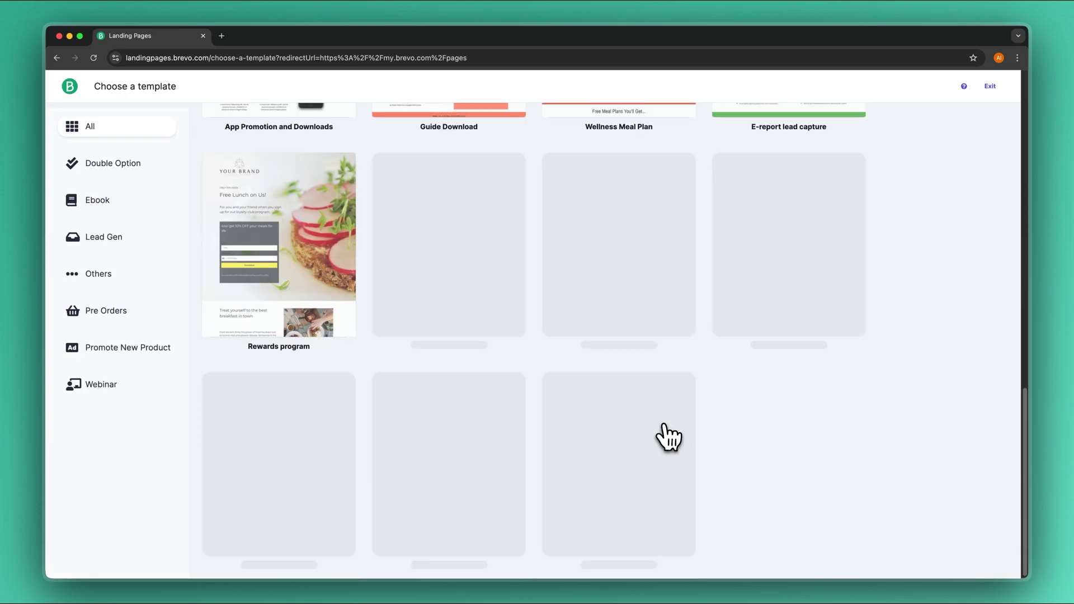
scroll(669, 438, "up", 1)
scroll(668, 437, "down", 1)
scroll(670, 433, "up", 15)
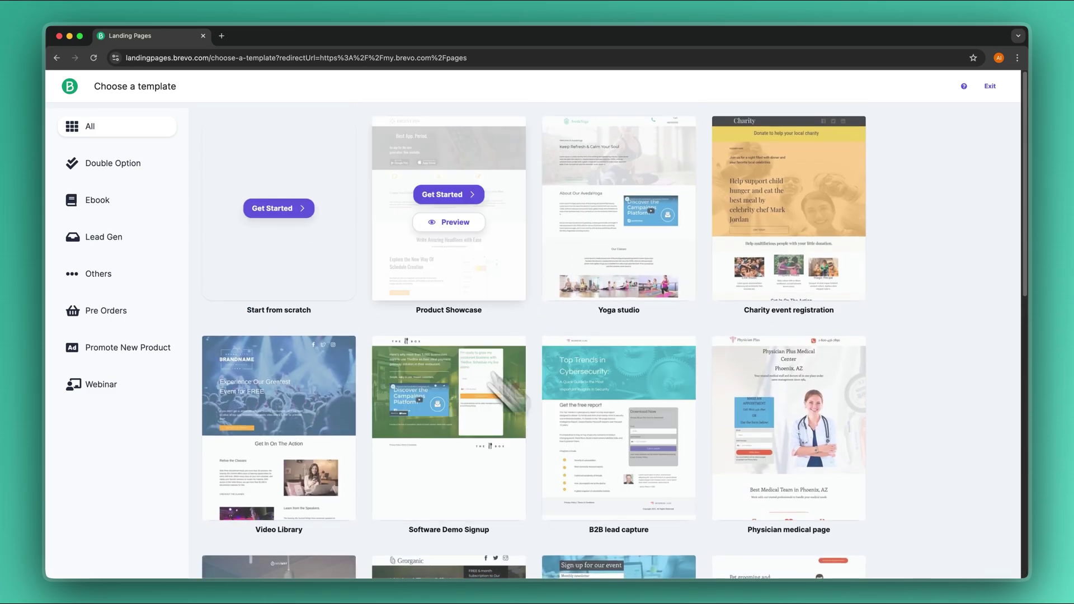
Step: Build the landing page from scratch and review the general settings for its name, brand colors and typography
left_click(272, 208)
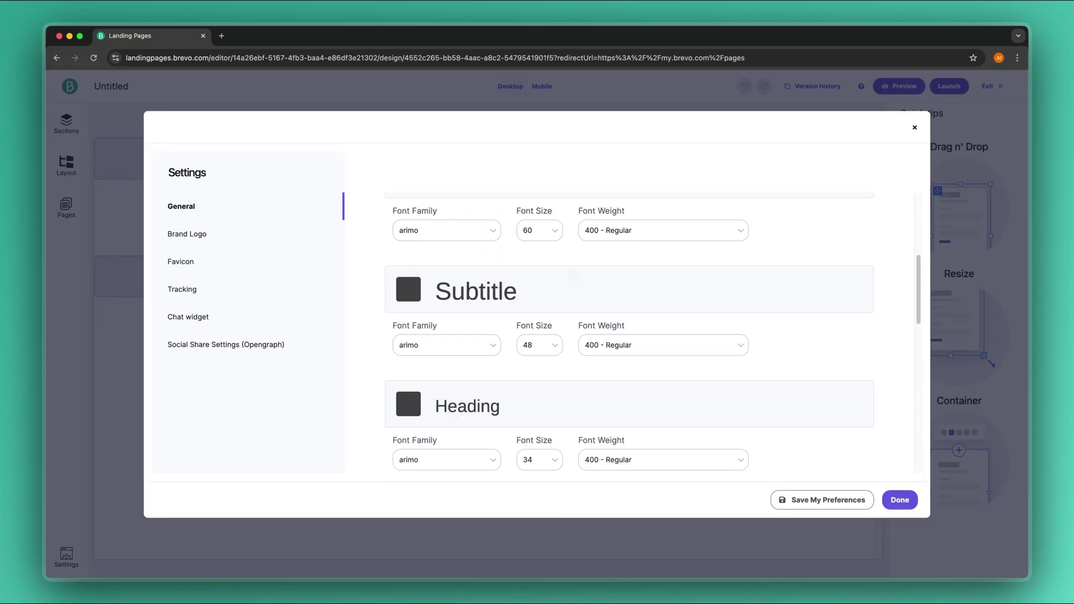
scroll(632, 335, "down", 3)
scroll(632, 336, "up", 10)
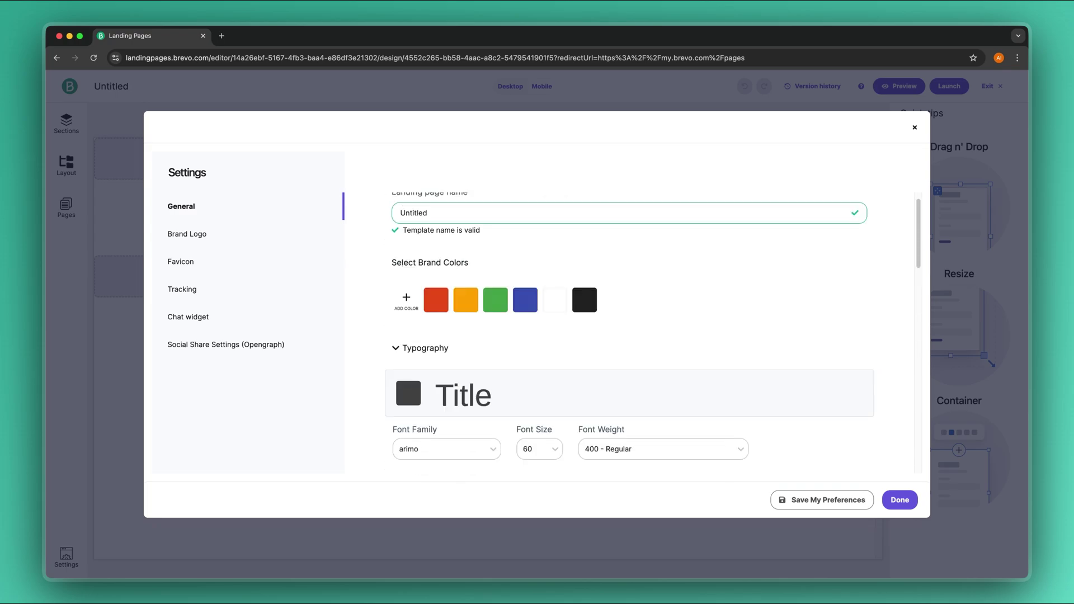
Step: Review the landing page's brand logo and general settings down to the button styles, and finish the settings
scroll(570, 269, "up", 1)
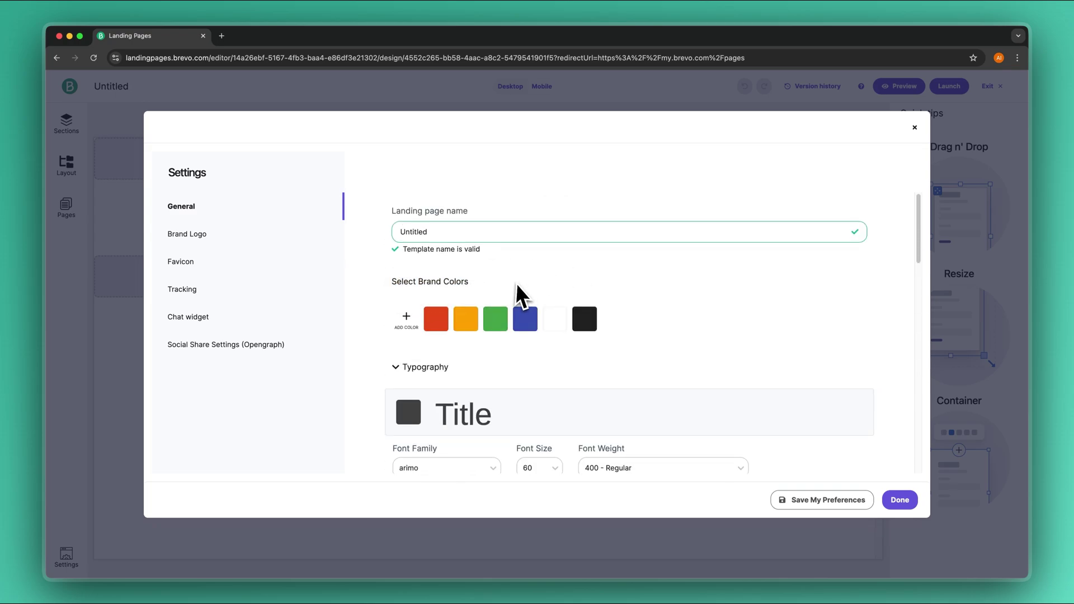
left_click(242, 237)
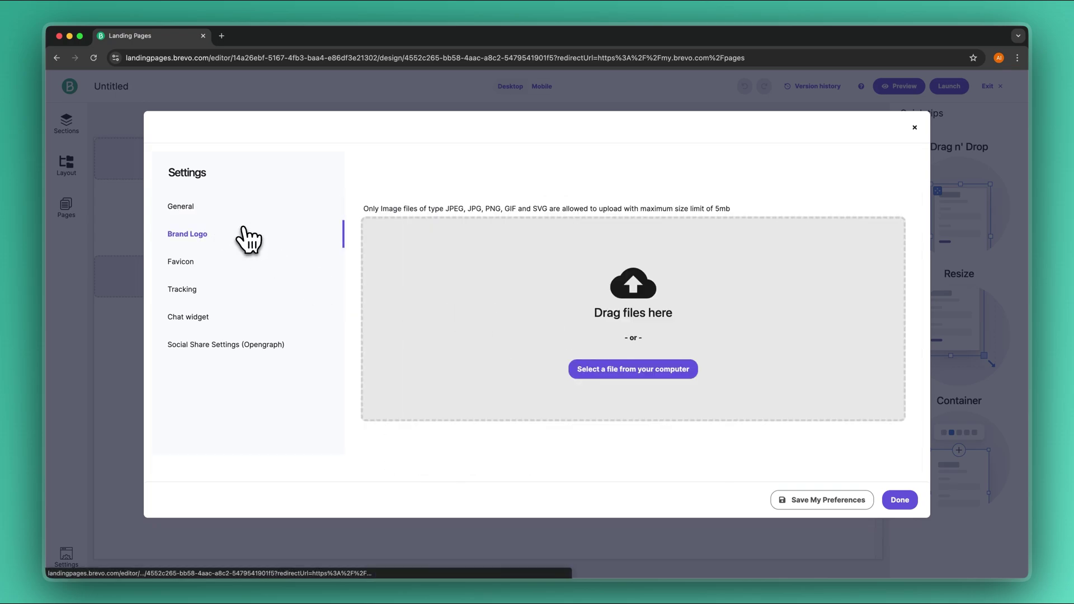
left_click(185, 207)
scroll(757, 328, "up", 10)
scroll(754, 322, "down", 10)
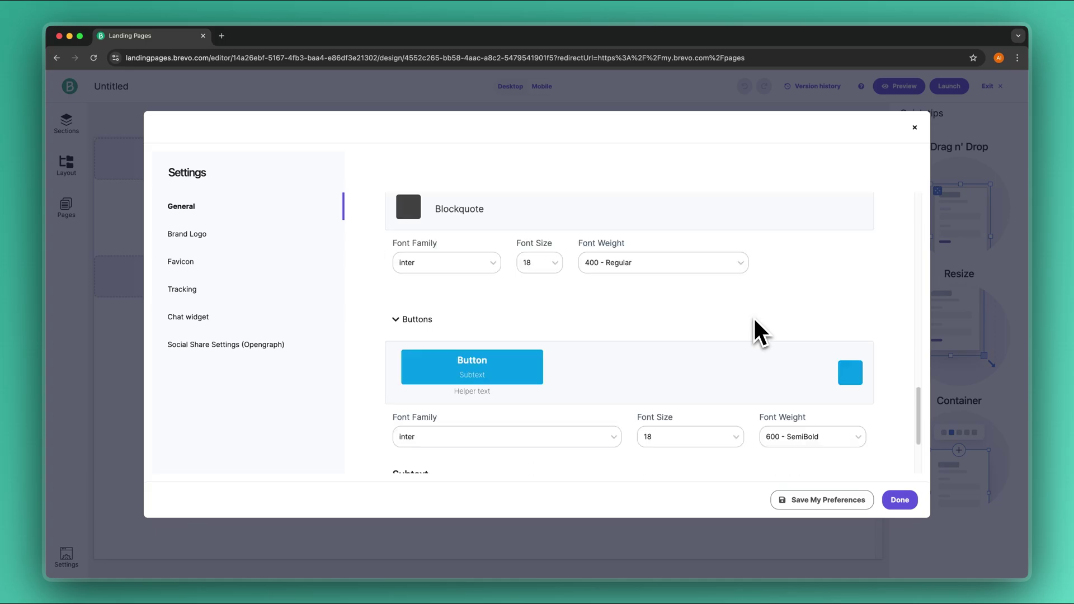
left_click(899, 500)
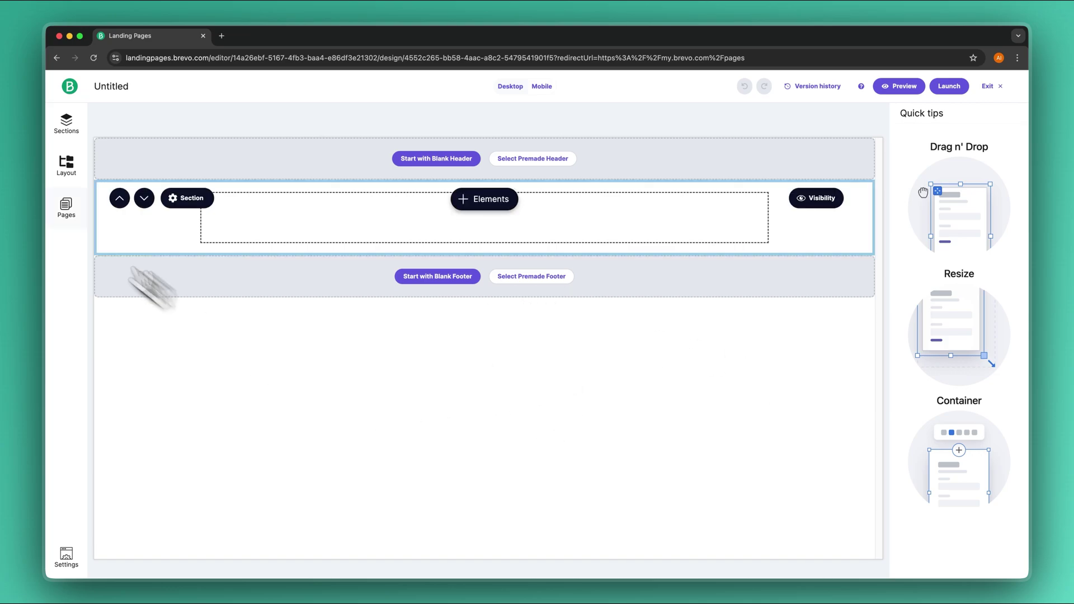
Step: Browse the premade sections and add the Class times section to the landing page
left_click(69, 138)
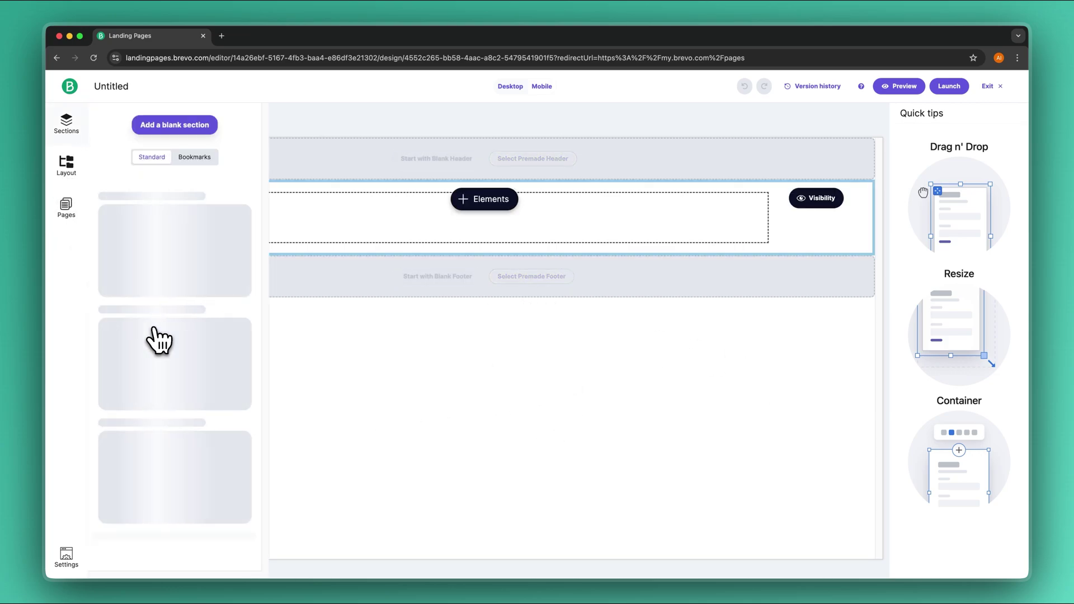
mouse_move(192, 312)
scroll(192, 317, "down", 5)
scroll(192, 312, "up", 5)
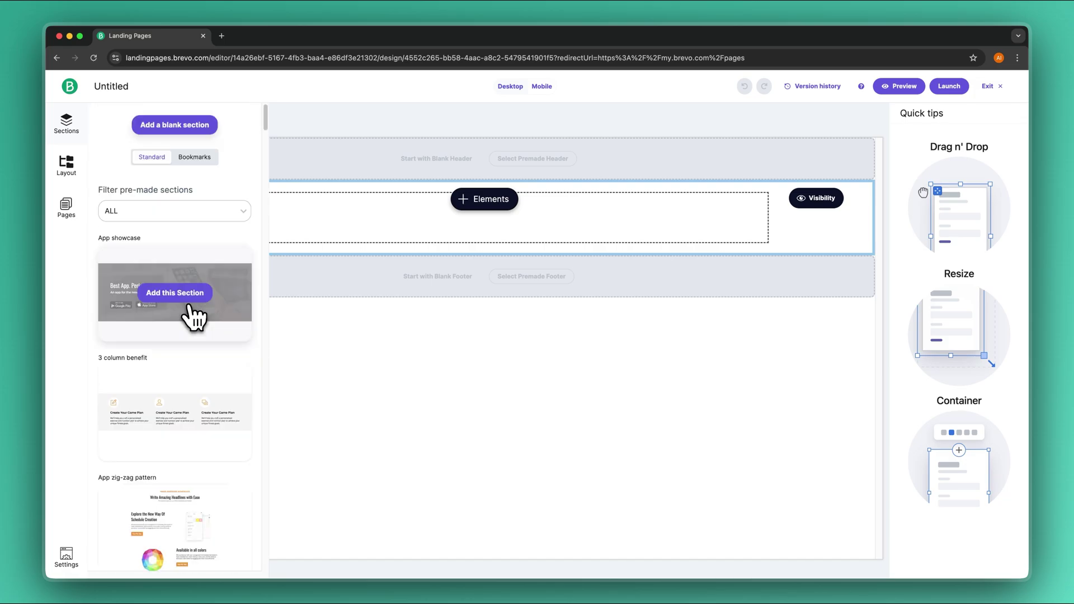
scroll(192, 391, "down", 10)
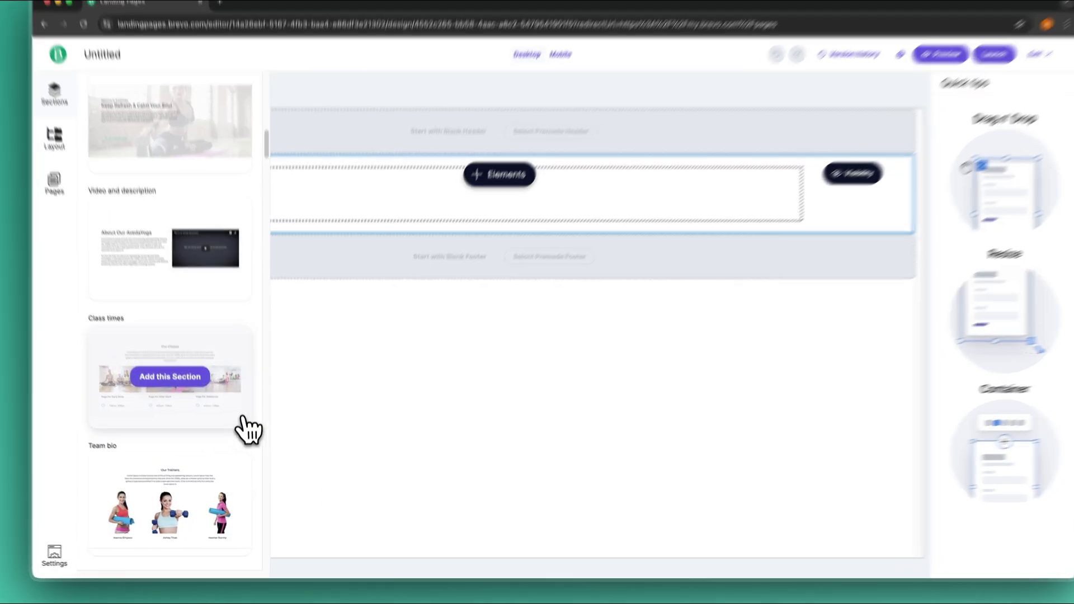
left_click(170, 376)
Step: Reposition the "Our Classes" heading and description text block and widen it across the section
left_click(631, 523)
left_click(582, 191)
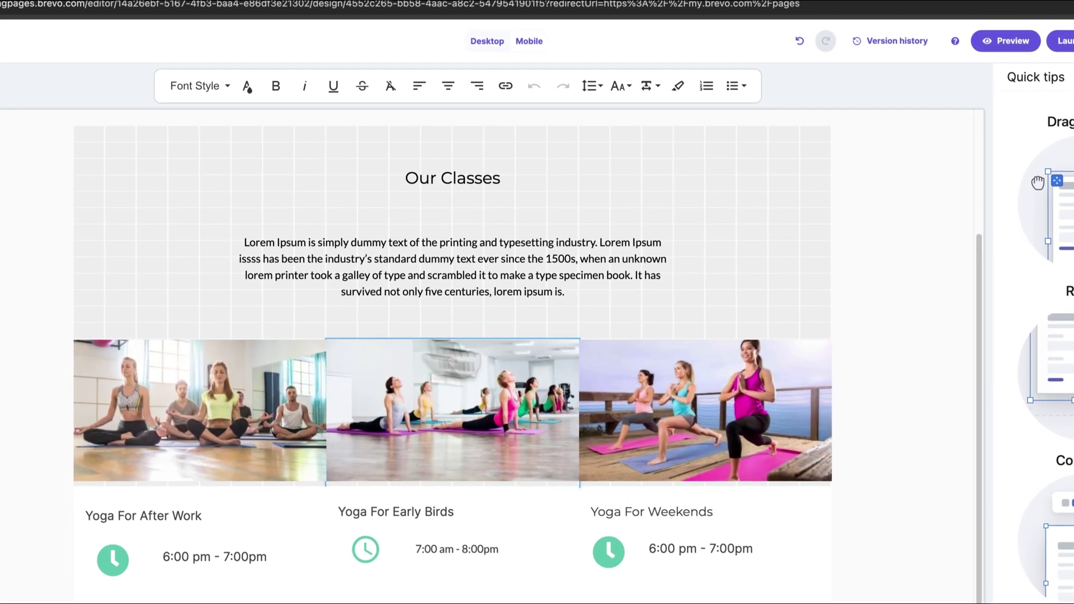
left_click_drag(683, 270, 526, 222)
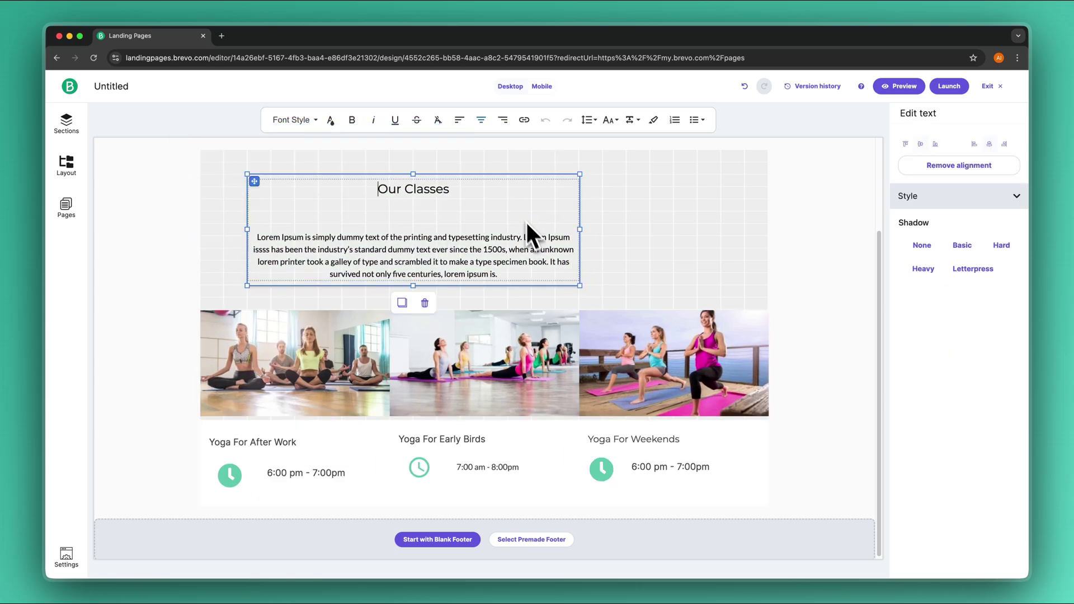
left_click_drag(586, 171, 715, 170)
Step: Inspect the editing options of the yoga class images, class time texts and the surrounding section
left_click(522, 379)
left_click(687, 378)
left_click(639, 463)
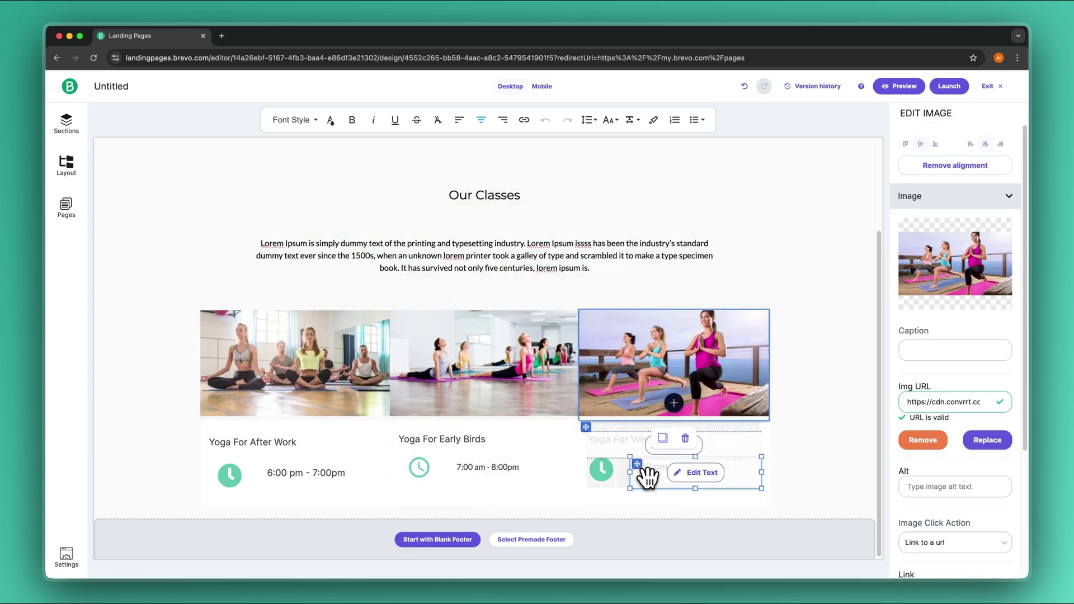
left_click(521, 456)
left_click_drag(522, 468, 758, 224)
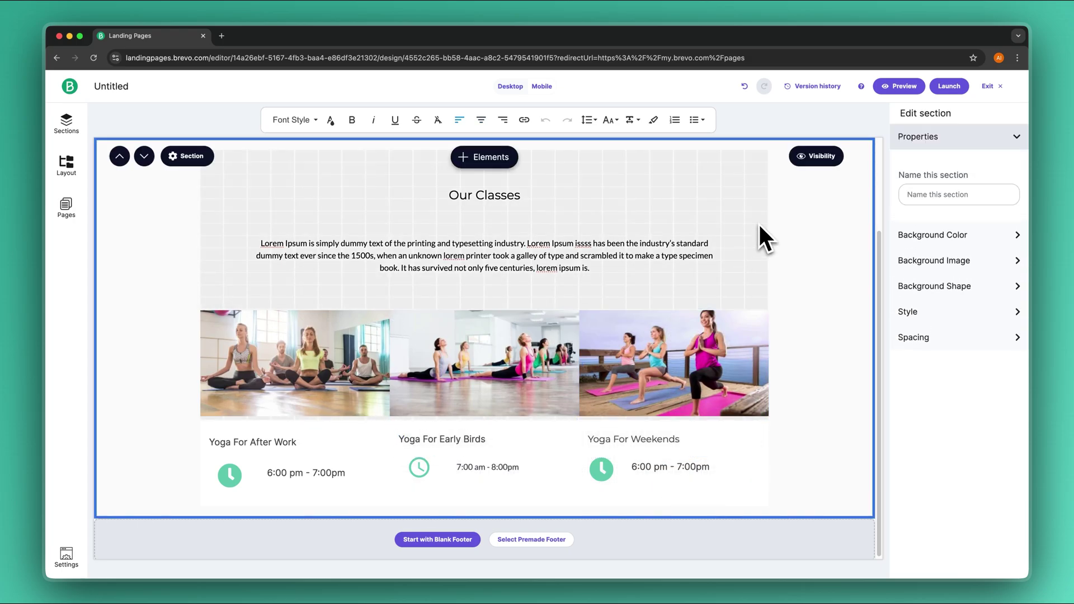
Step: Add a call-to-action button to the lower right of the empty section above "Our Classes"
left_click_drag(759, 226, 506, 227)
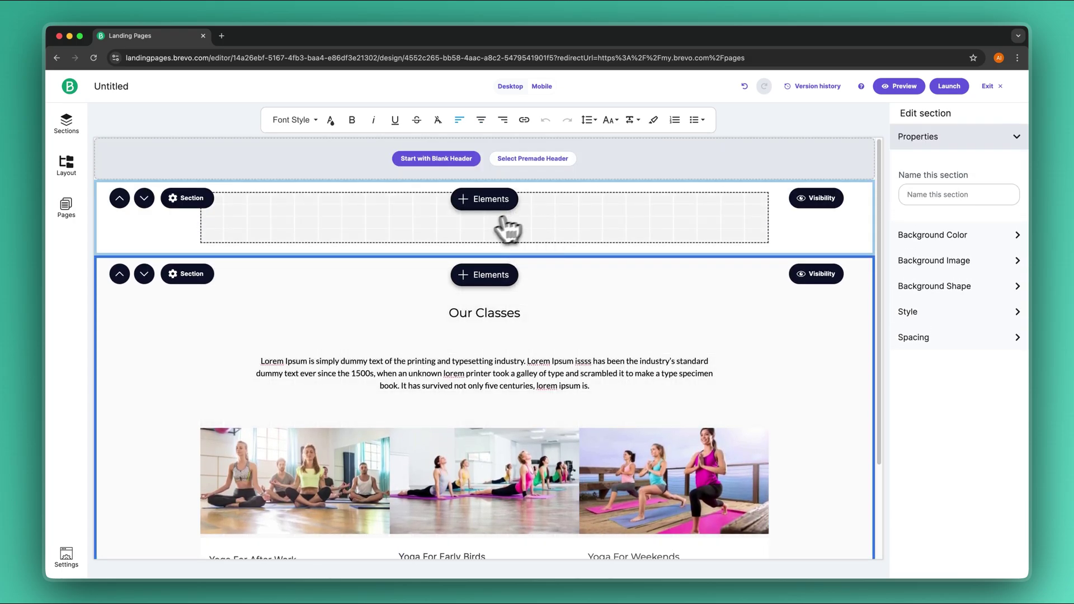
left_click(502, 207)
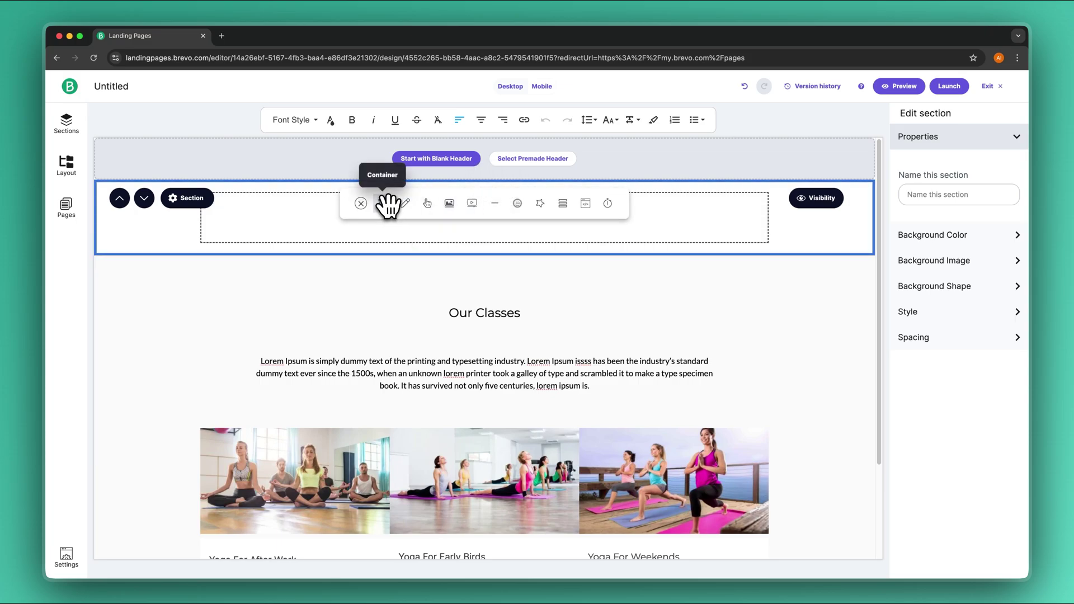
left_click_drag(442, 203, 716, 436)
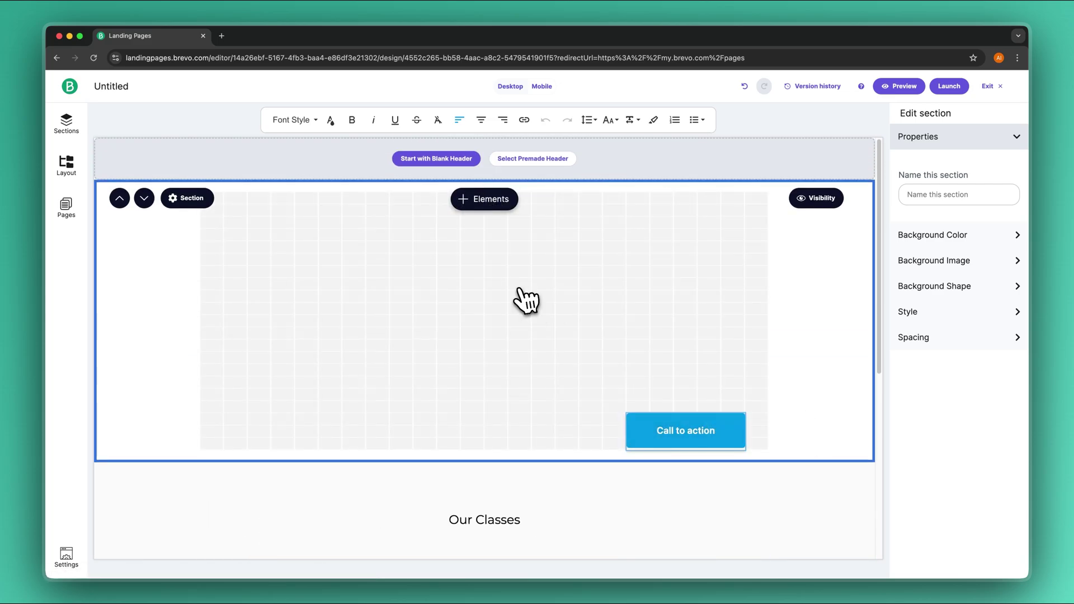
Step: Look over the landing page's list of pages and the library of premade sections
left_click(66, 207)
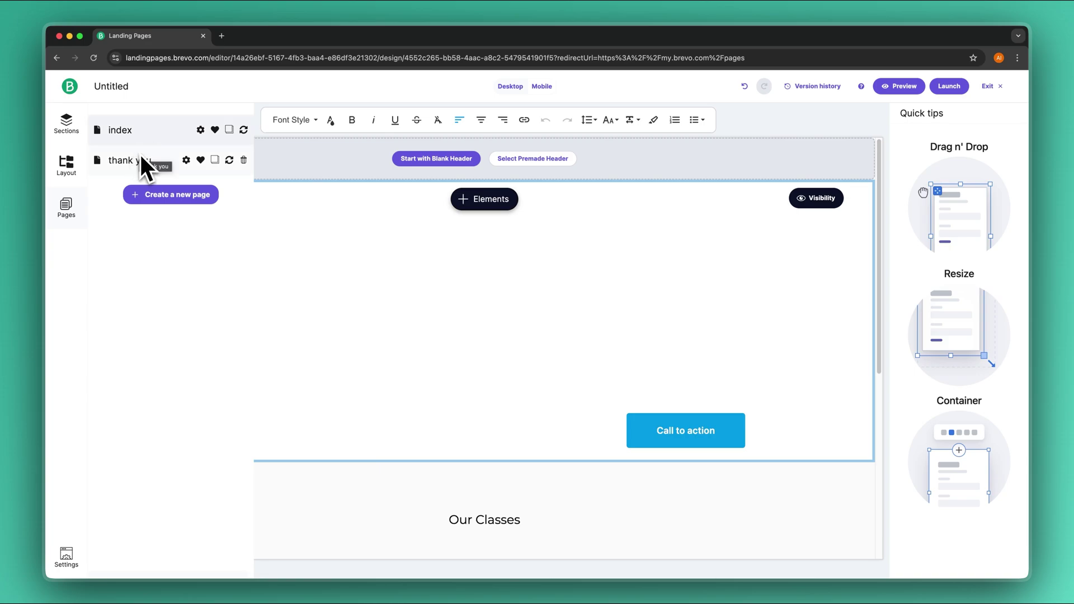
left_click(66, 125)
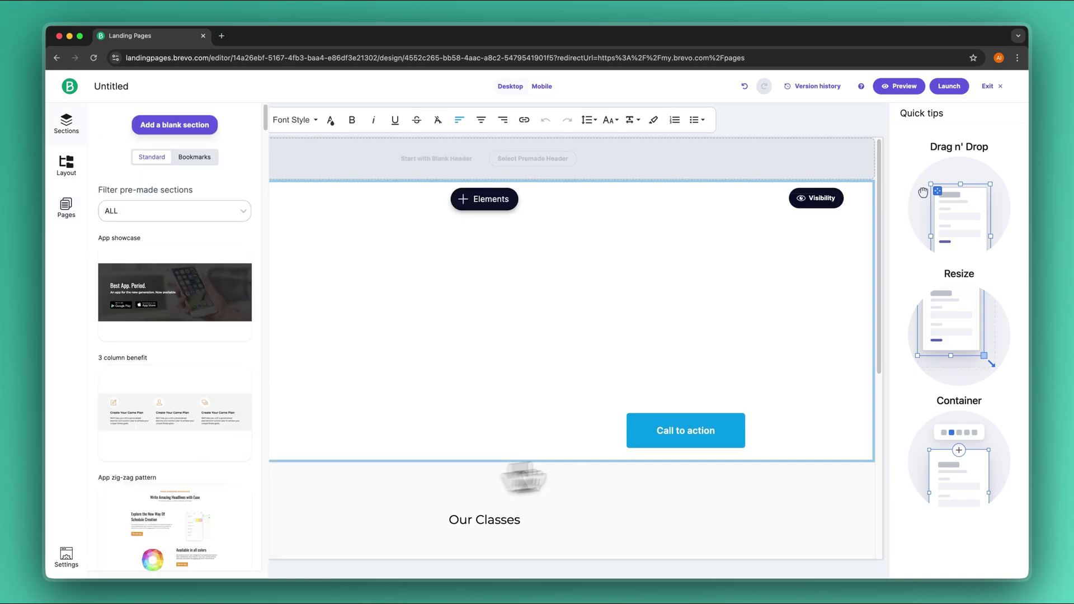
left_click(482, 414)
scroll(485, 409, "down", 6)
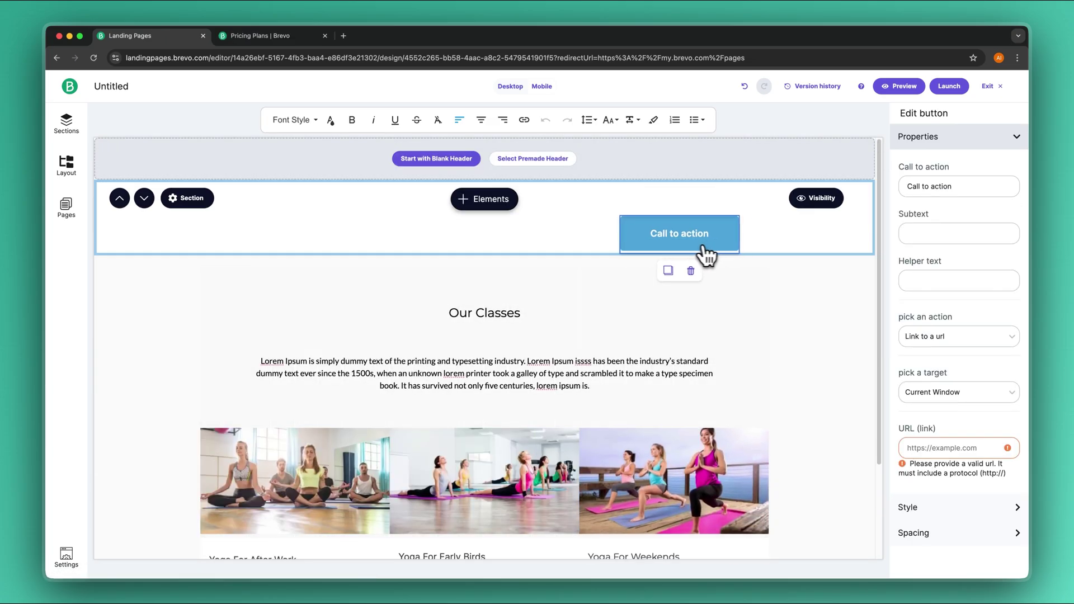
Step: Move the call-to-action button lower in its section and examine its action, target and URL settings
left_click(705, 257)
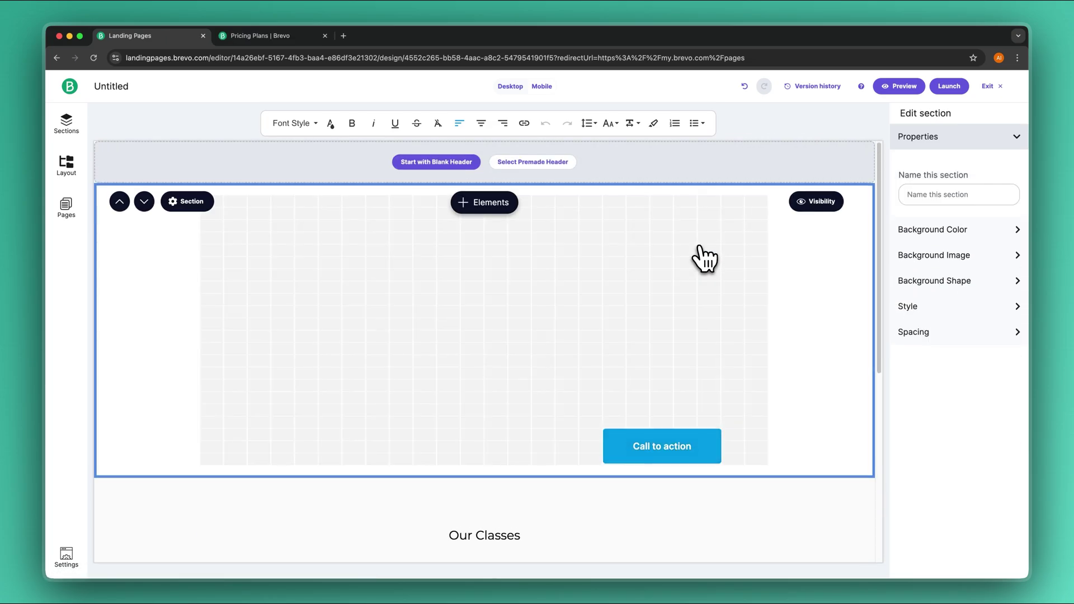
left_click(683, 439)
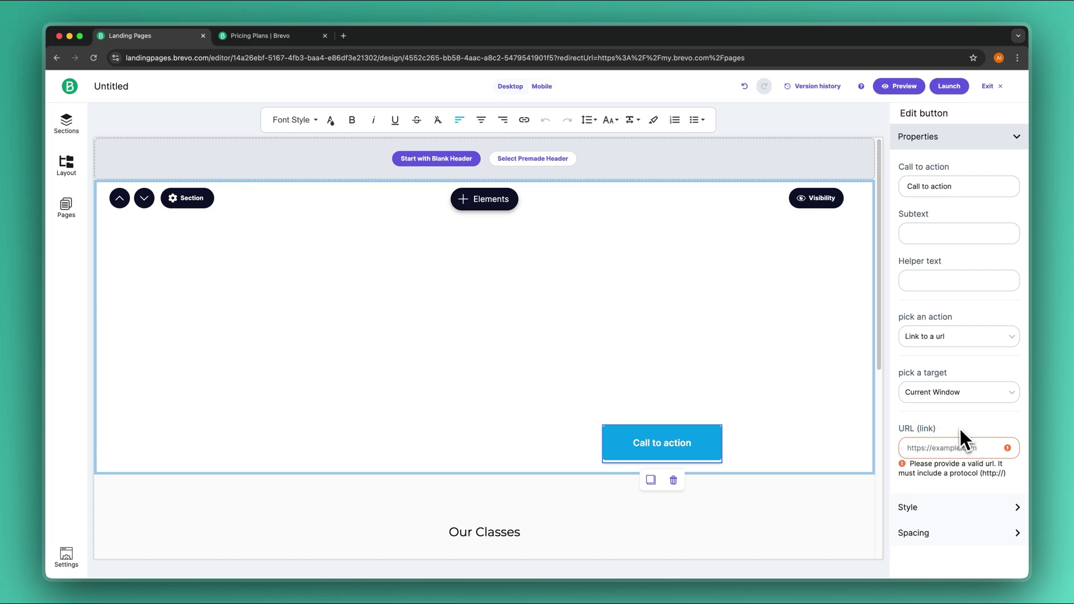
left_click(940, 412)
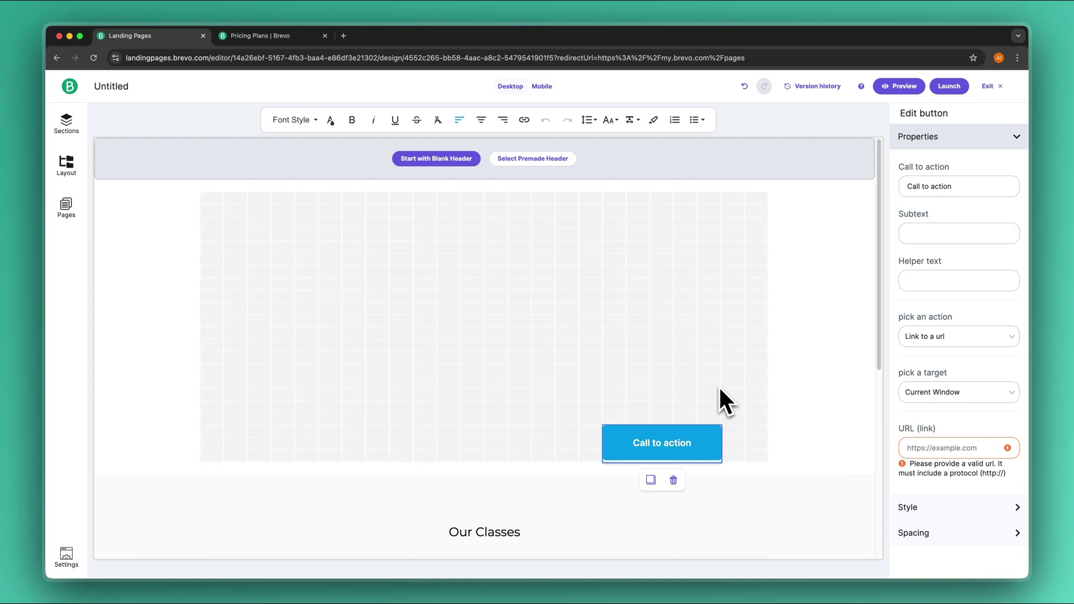
left_click_drag(718, 385, 719, 385)
Step: Exit the landing page editor, confirm leaving the site, and go to the Campaigns area
left_click(991, 85)
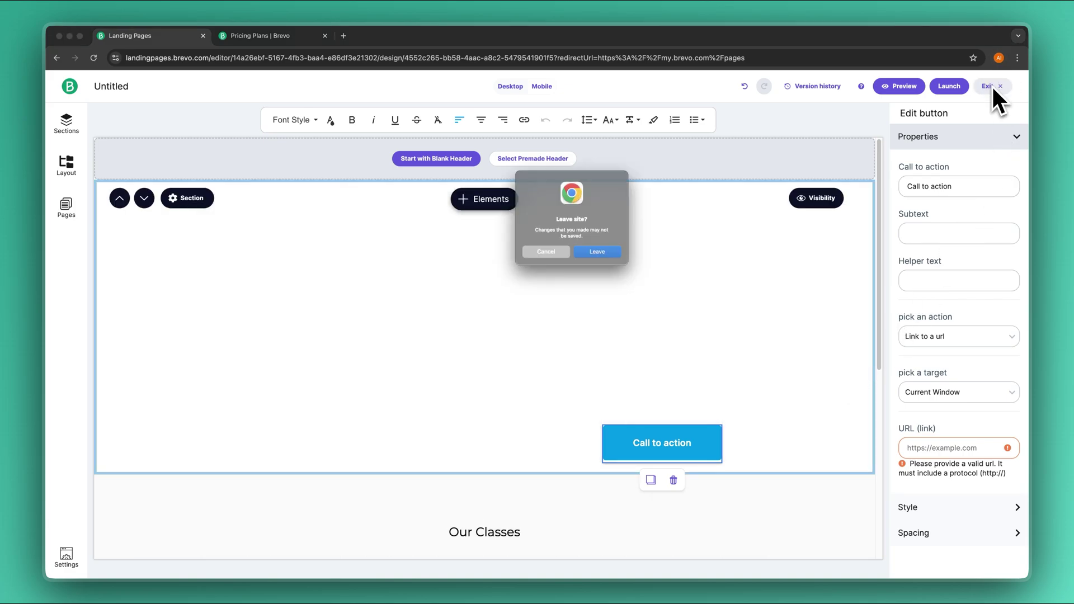
left_click(590, 257)
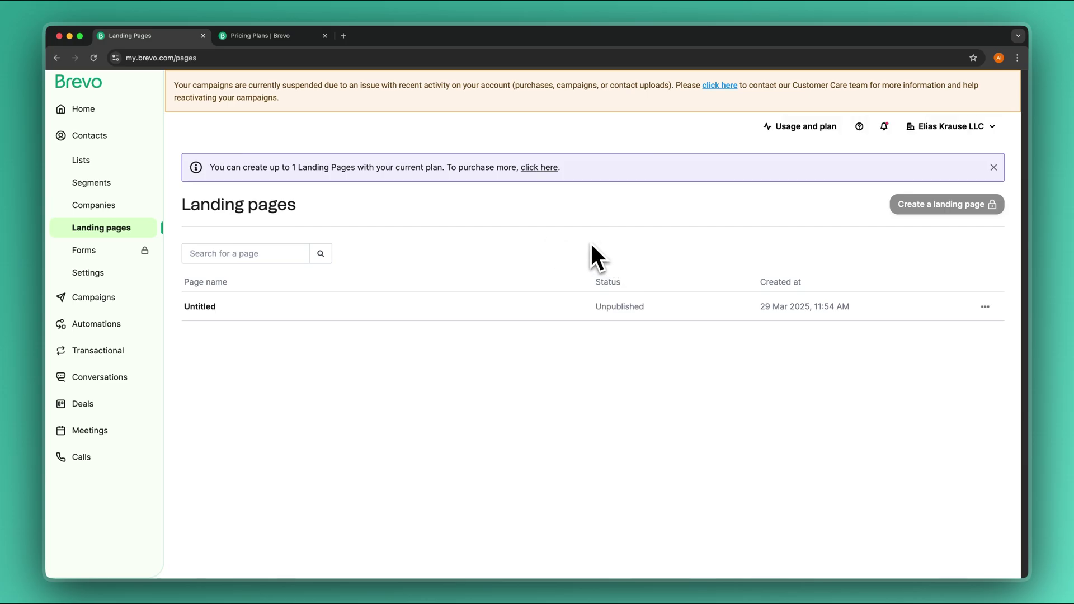
left_click(93, 297)
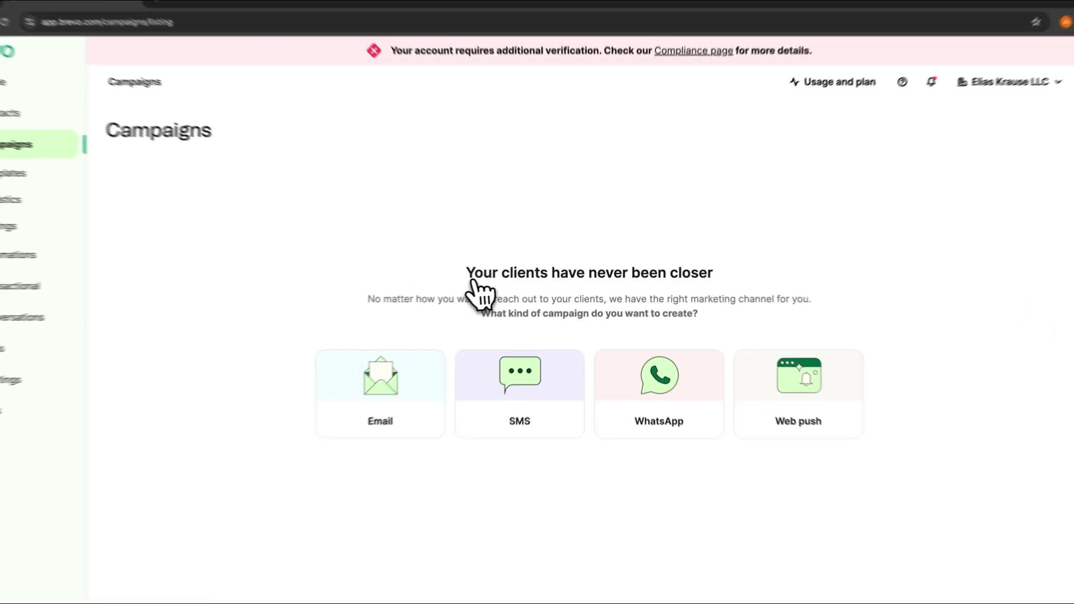
Step: Create a regular email campaign named "Test 123"
left_click_drag(490, 274, 763, 293)
left_click(761, 292)
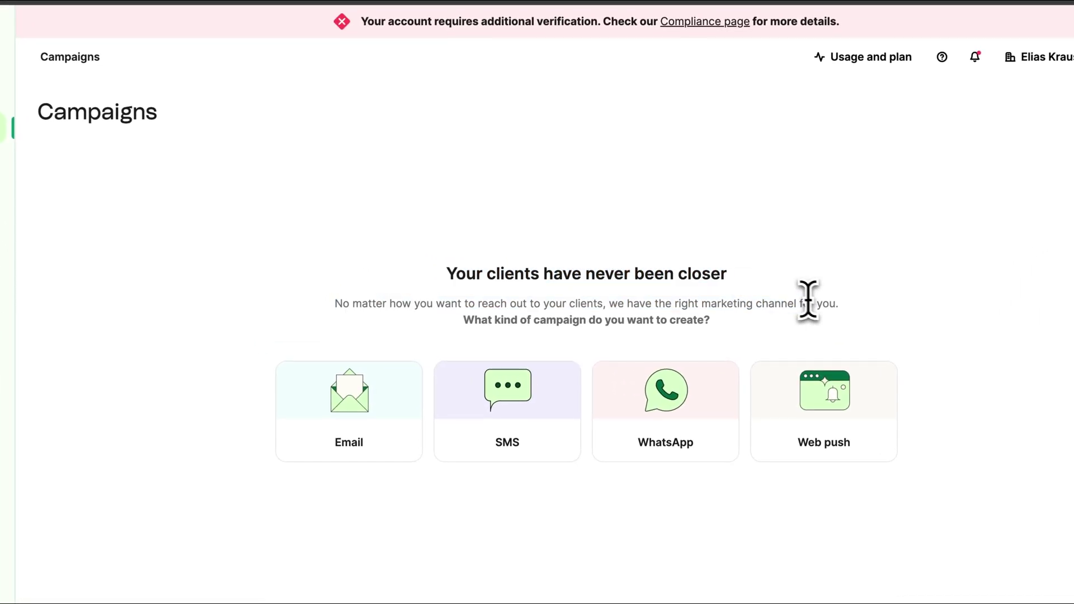
left_click(353, 417)
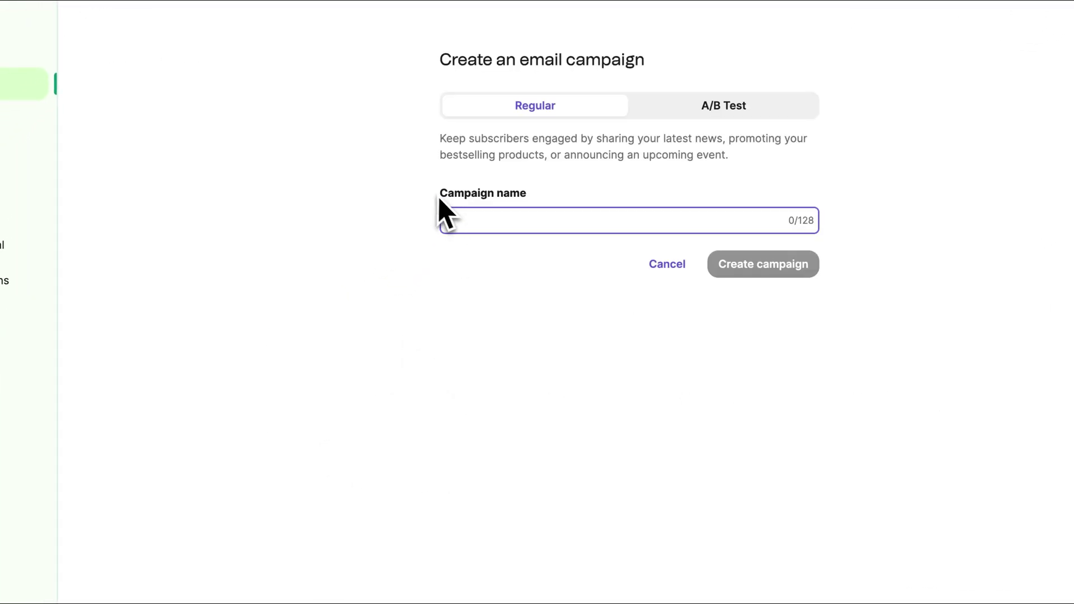
left_click(568, 218)
type("Tes")
left_click(747, 267)
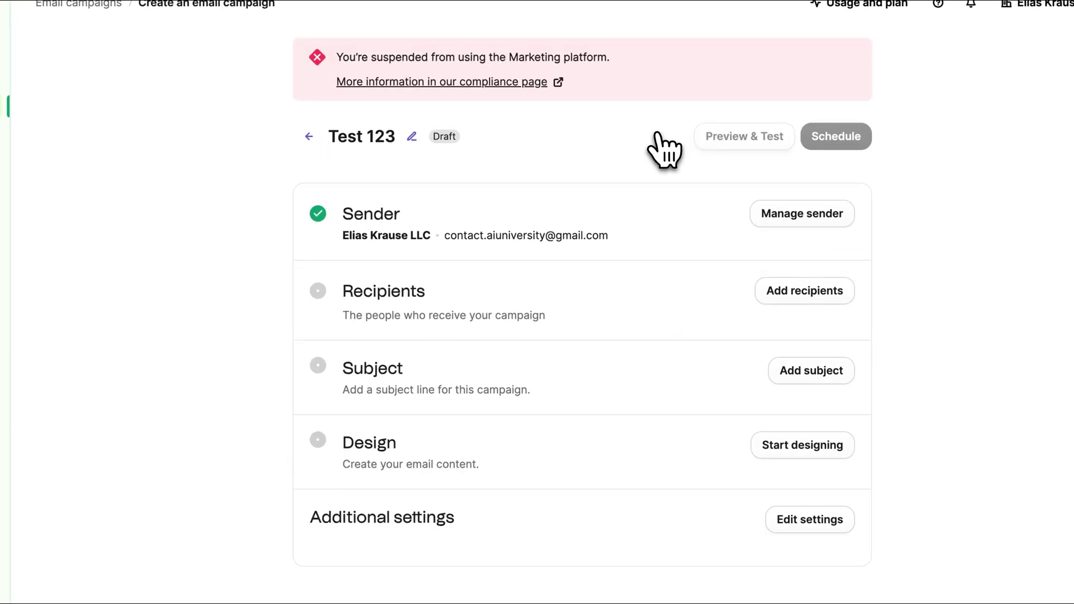
Step: Change the campaign's sender to the address on the krausemedia.xyz domain and save it
scroll(657, 149, "down", 1)
left_click(420, 200)
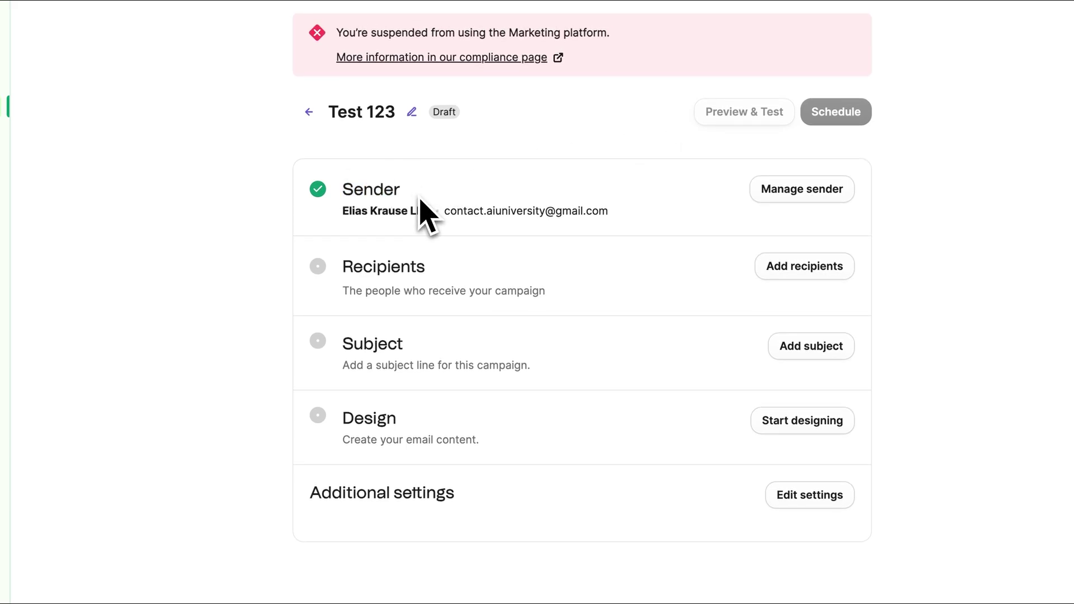
left_click(452, 222)
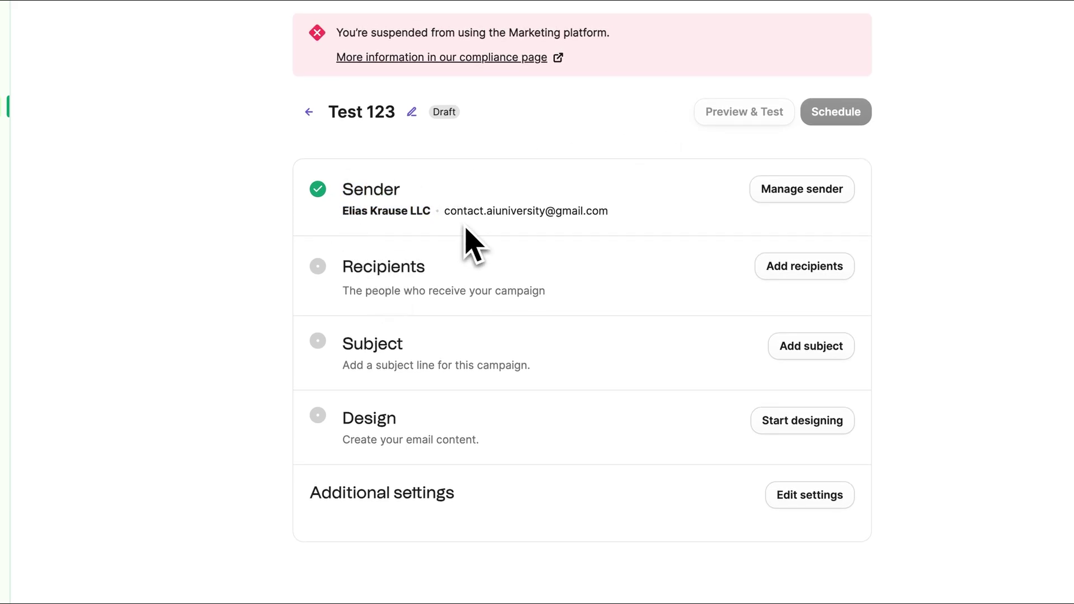
left_click(803, 190)
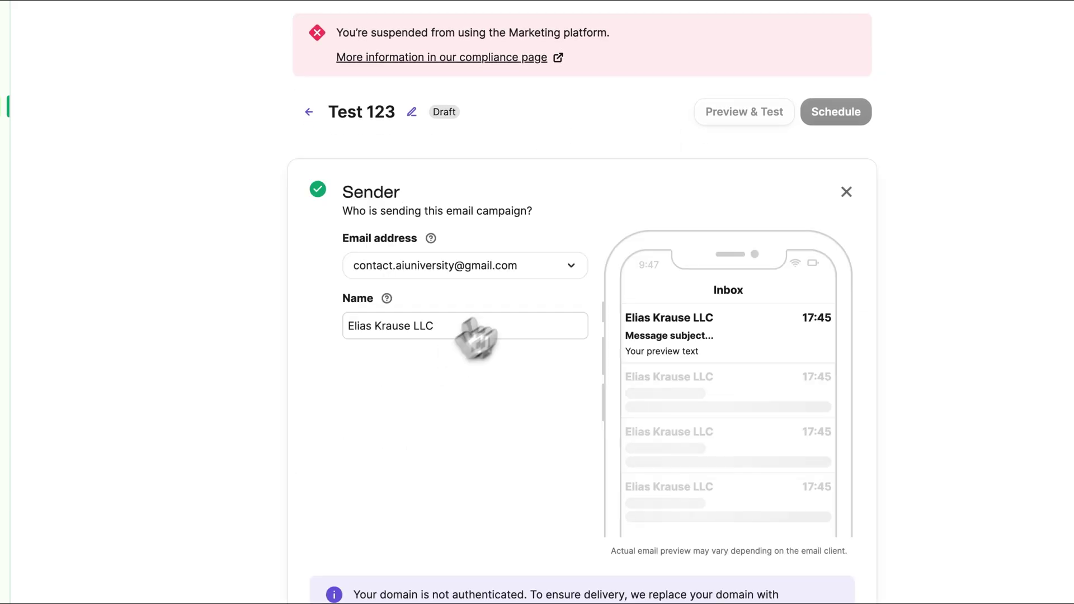
left_click(442, 276)
left_click(436, 347)
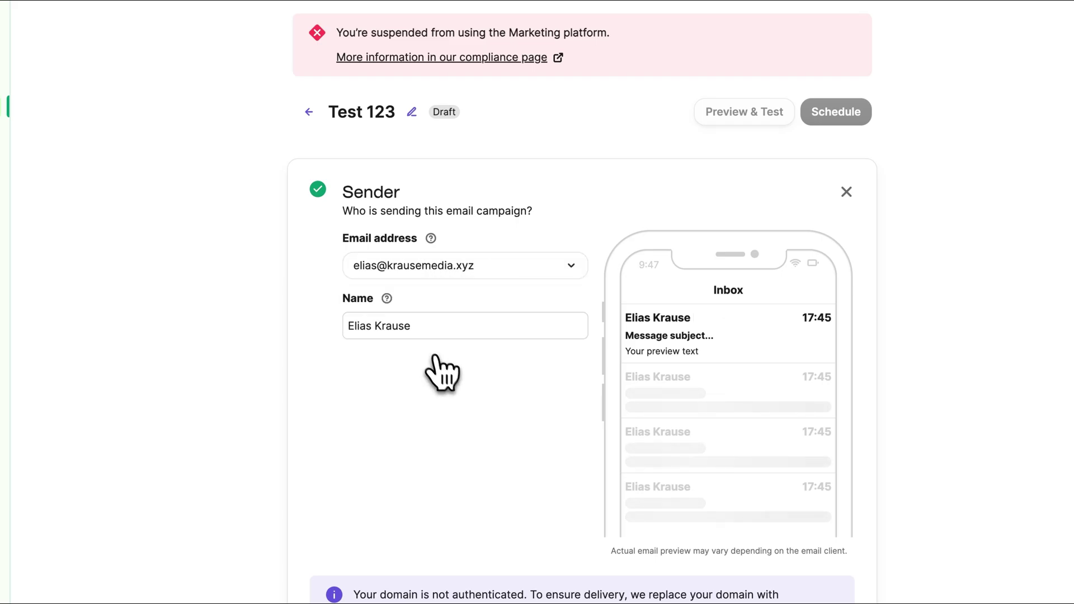
left_click(831, 589)
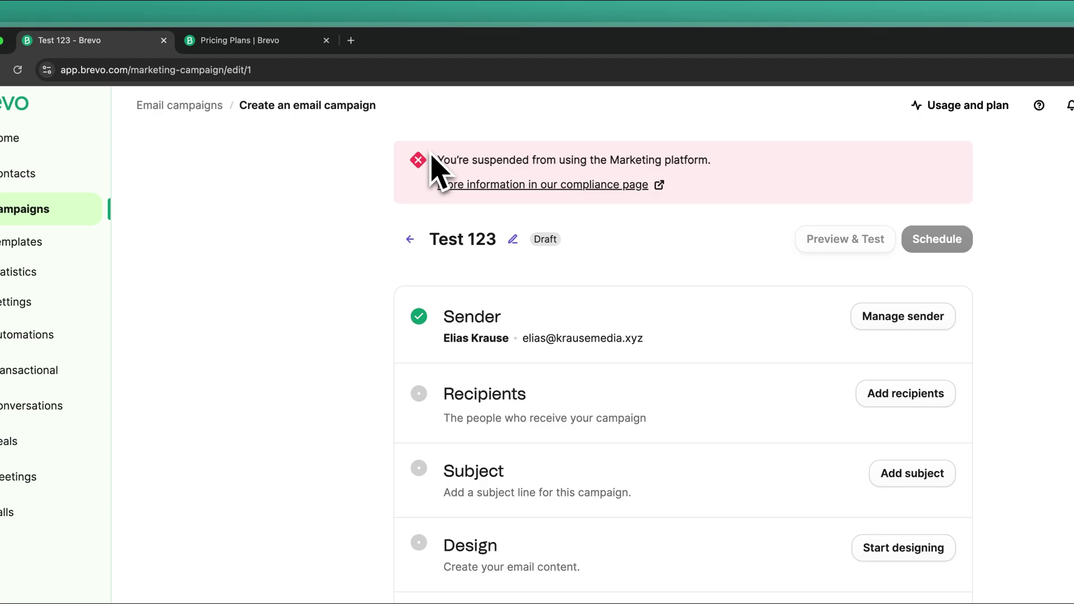
Step: Send the campaign to the contact list "Your first list #2" from Your First Folder and save the recipients
left_click_drag(446, 398, 522, 401)
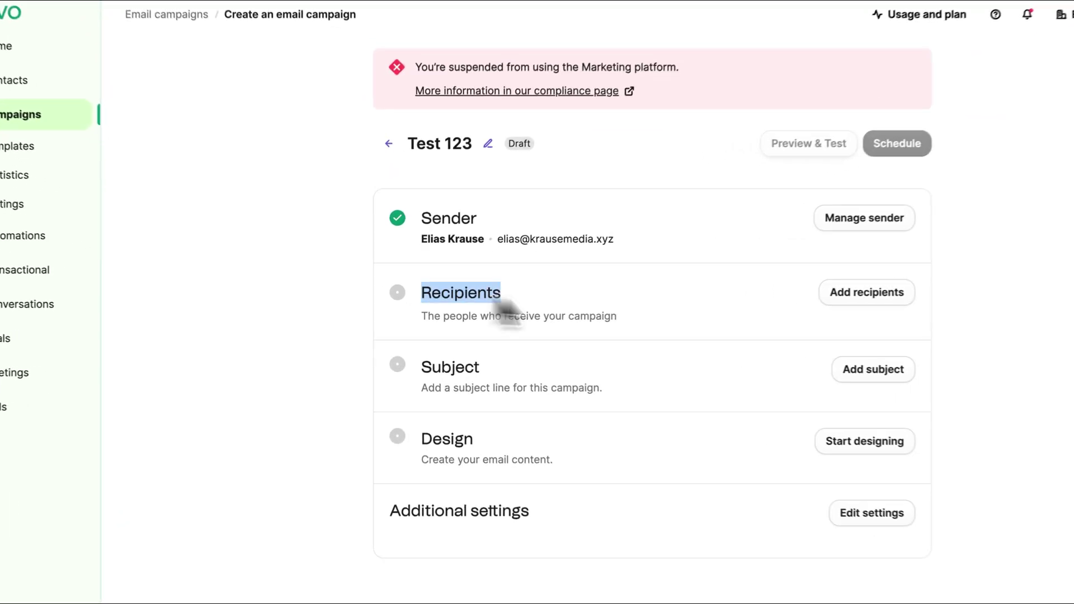
left_click(541, 312)
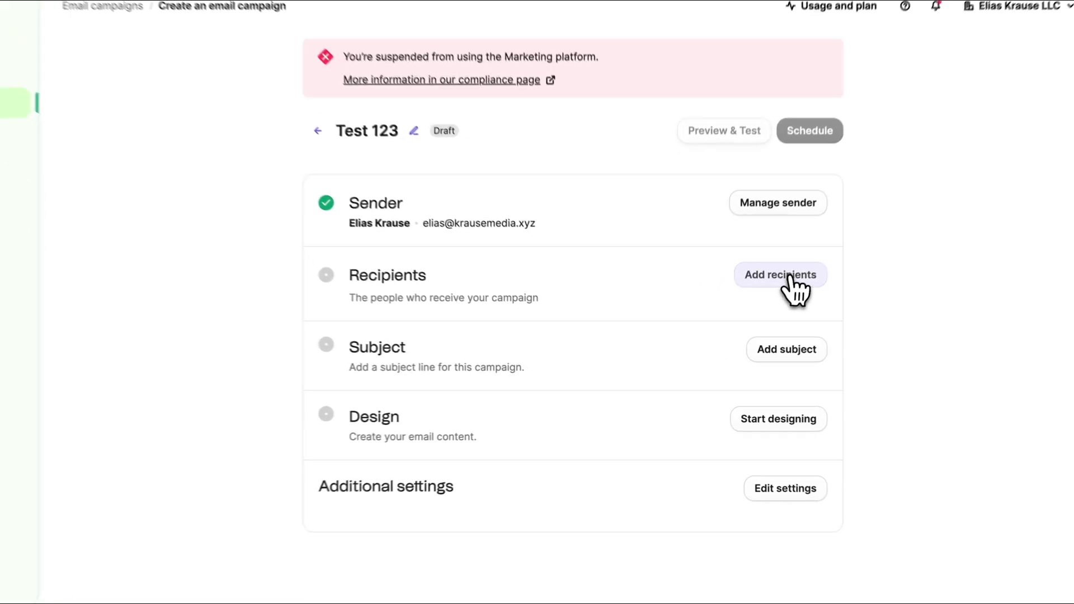
left_click(759, 301)
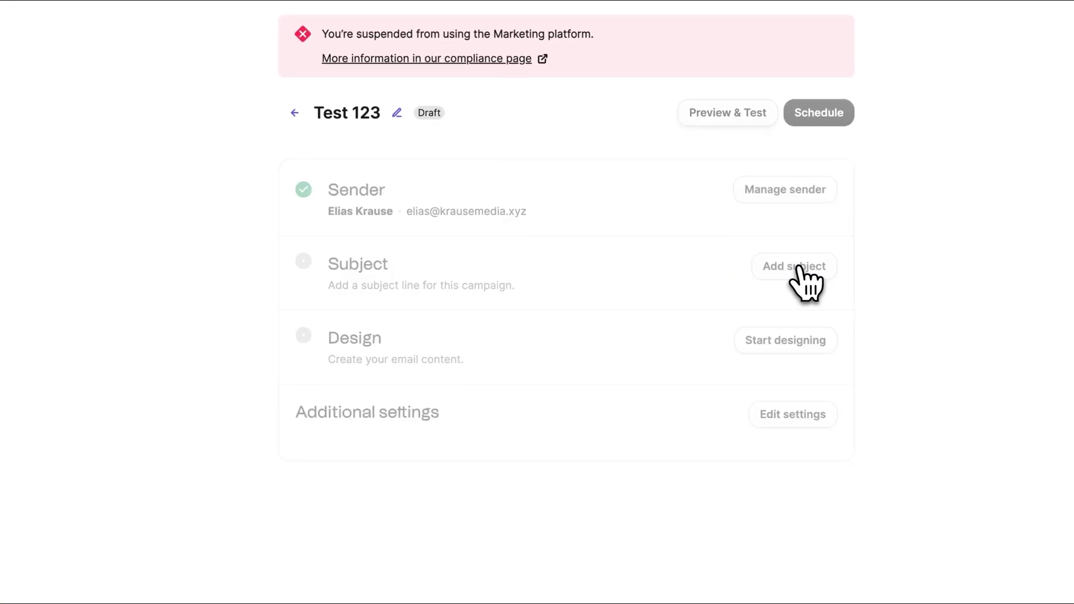
left_click(536, 365)
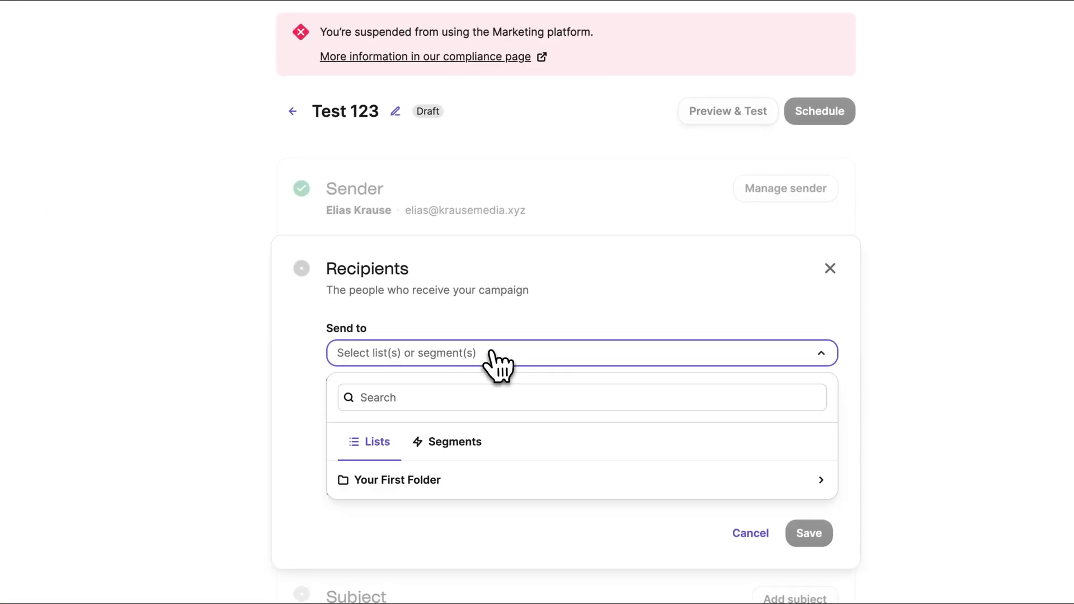
left_click(496, 480)
scroll(467, 512, "down", 2)
left_click(432, 492)
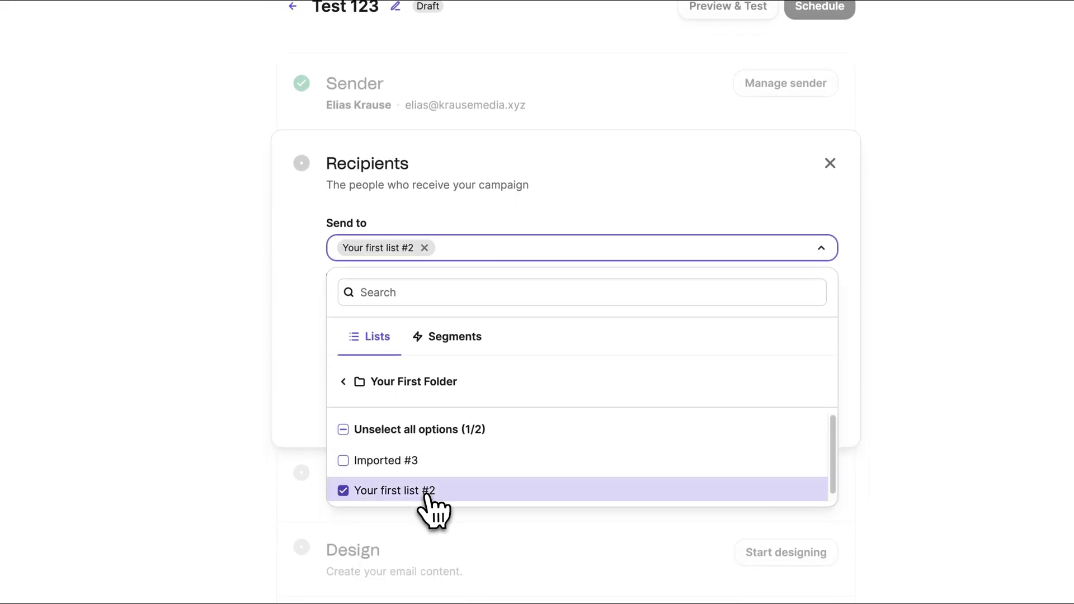
left_click(722, 200)
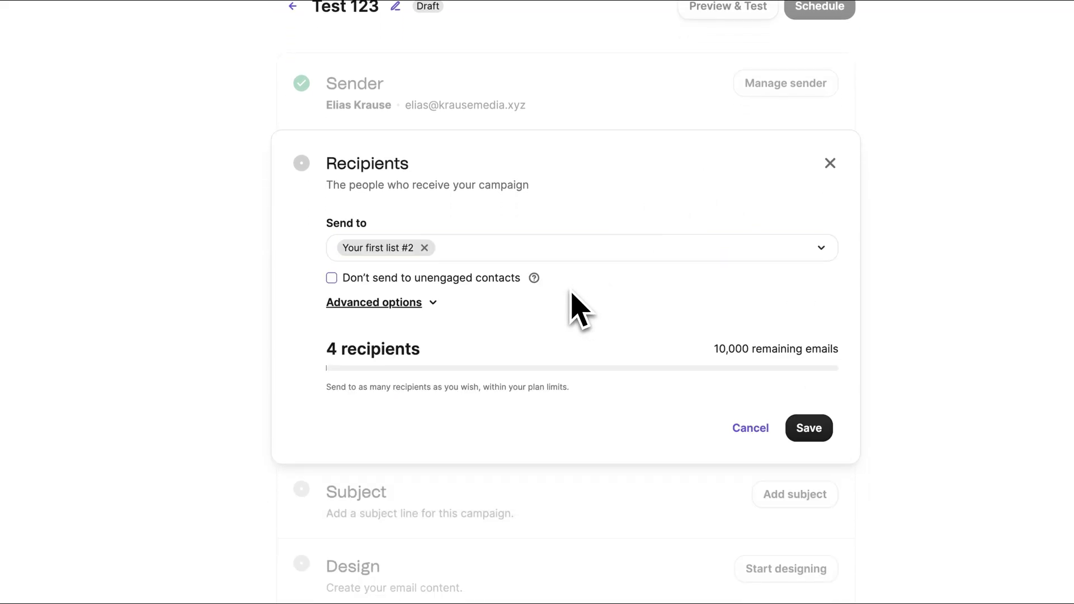
left_click_drag(343, 278, 574, 284)
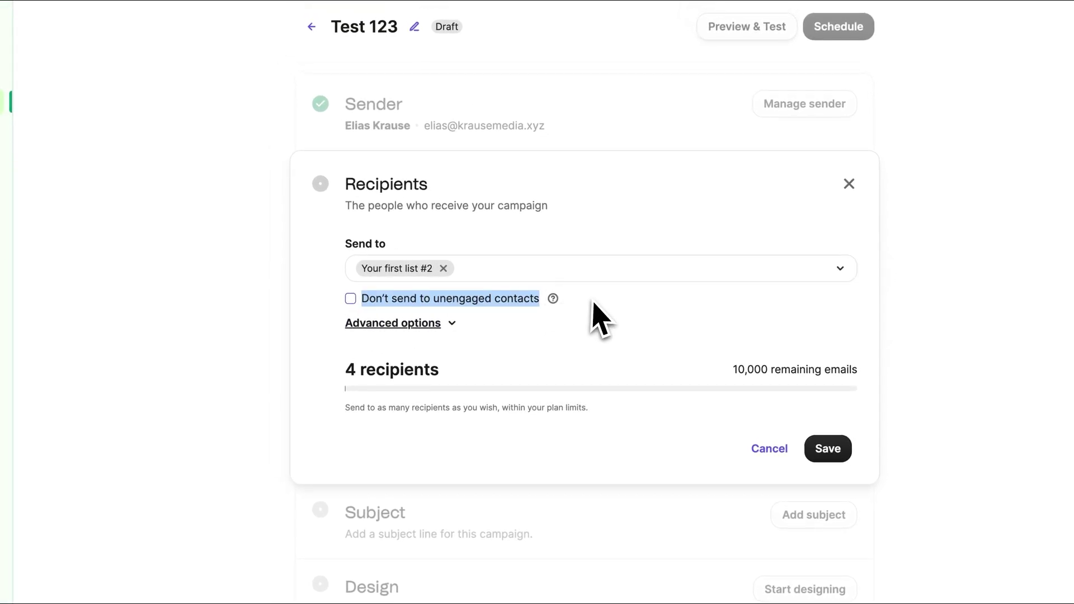
left_click(599, 311)
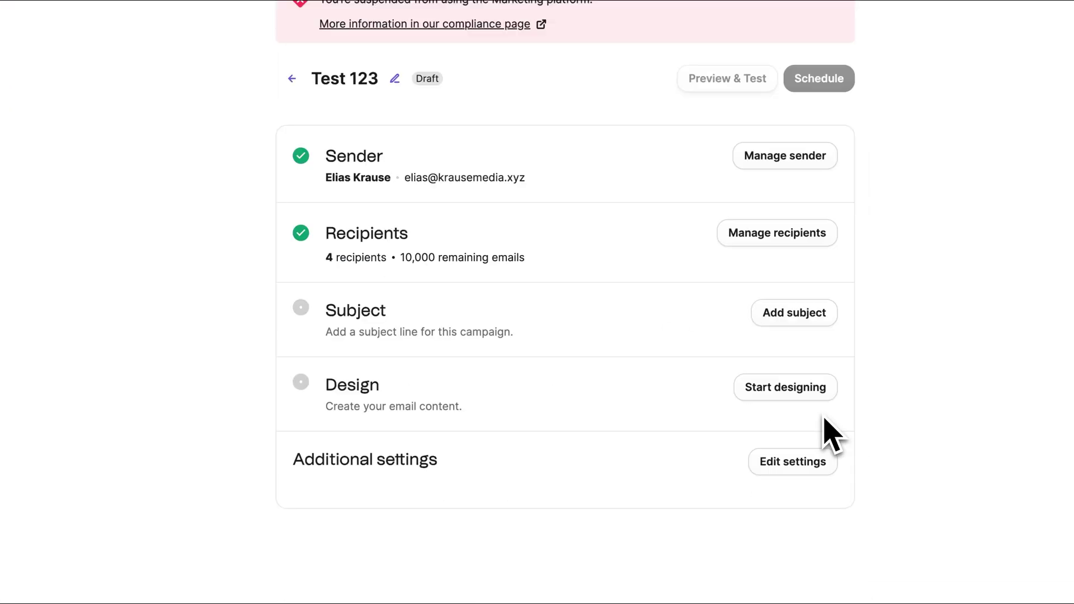
Step: Save the subject "Hey FIRSTNAME ,have you heard about our new discount?" using the contact attribute, with preview text "Because of the new year we are finally revealing...."
left_click(814, 313)
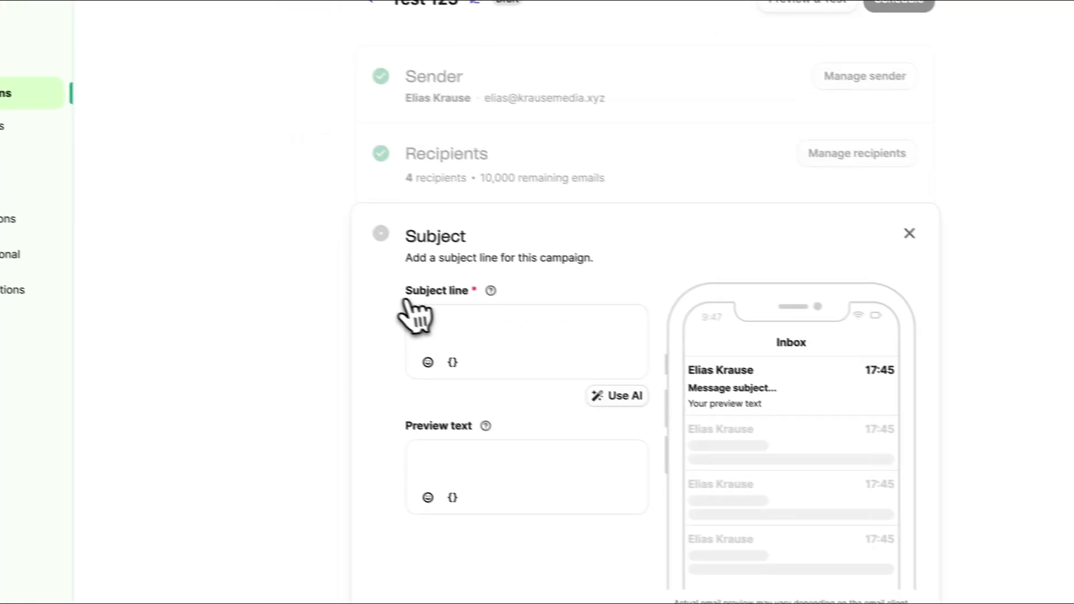
left_click(378, 401)
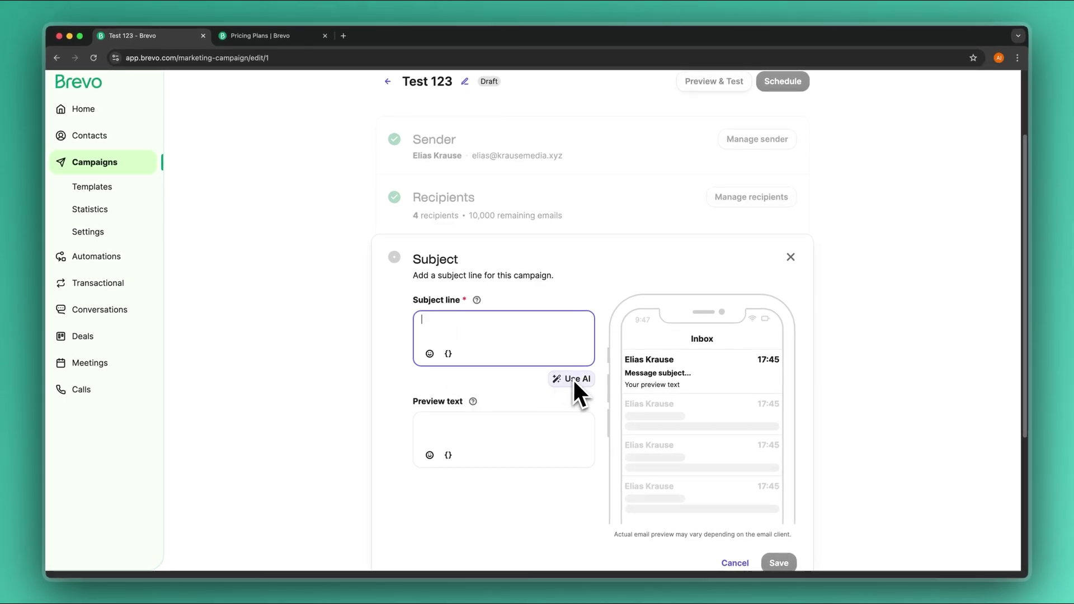
left_click(448, 354)
left_click(492, 394)
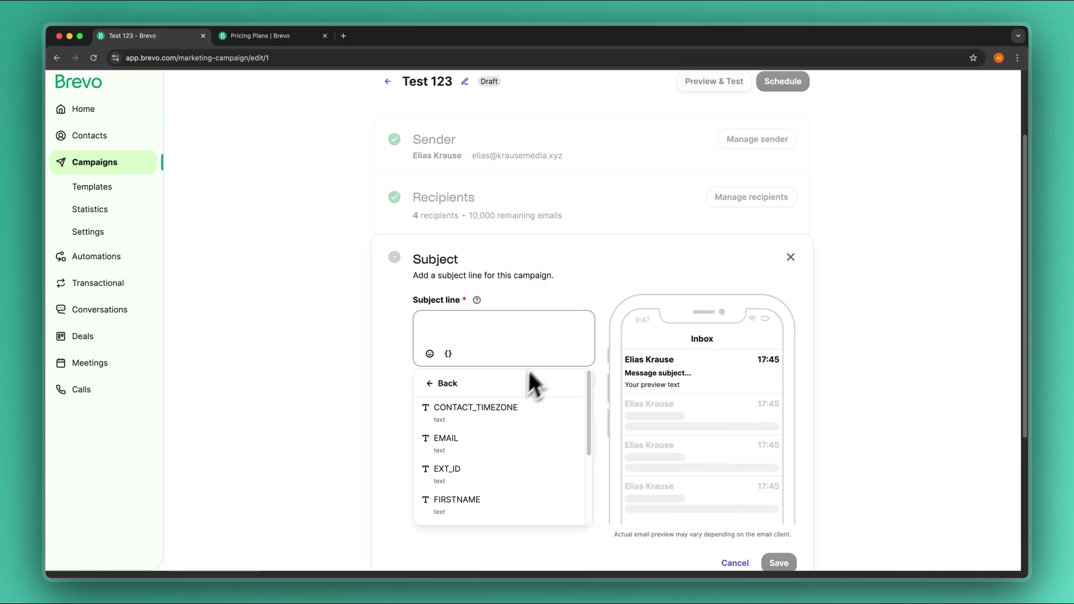
scroll(481, 465, "down", 2)
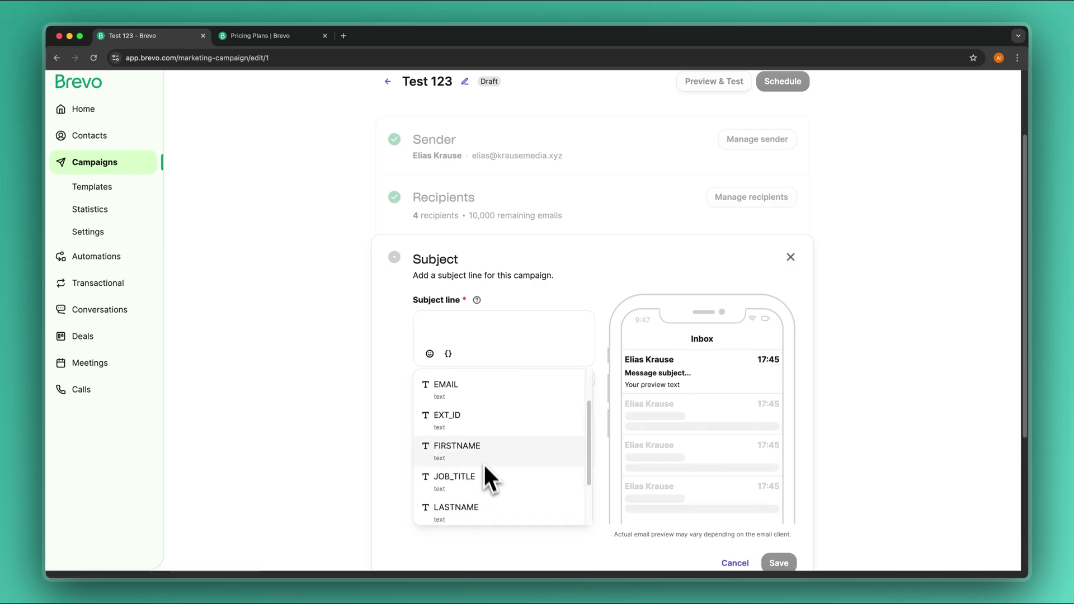
left_click(468, 326)
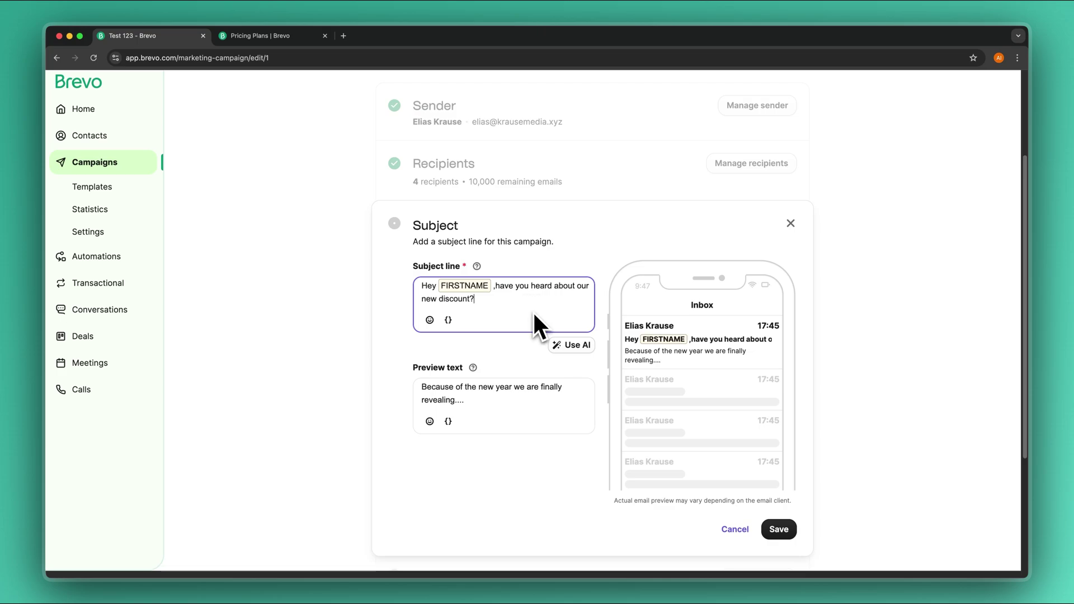
left_click(515, 285)
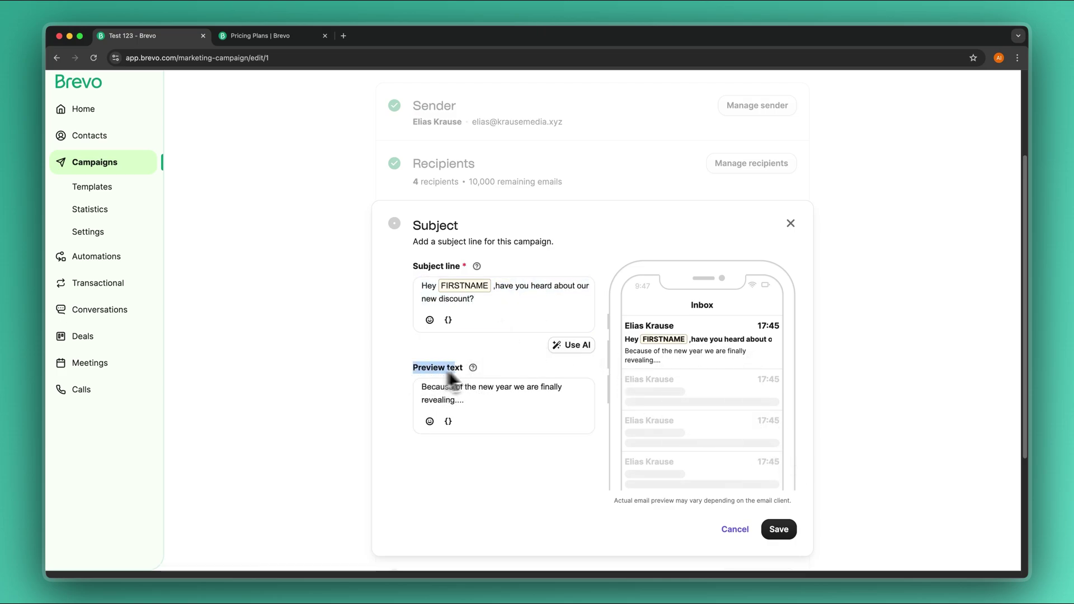
left_click(512, 371)
scroll(559, 386, "down", 1)
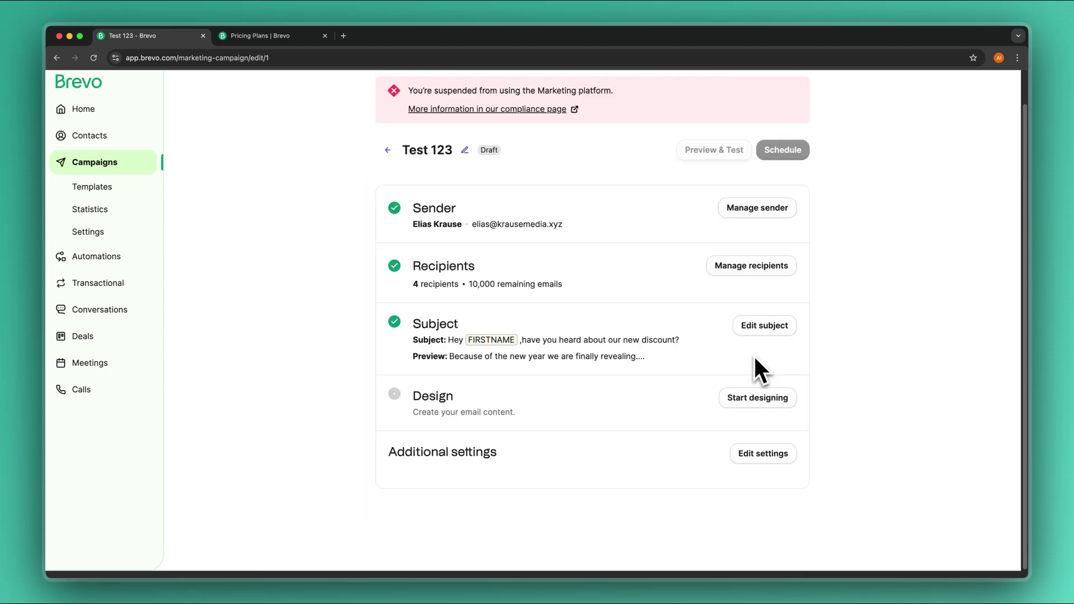
Step: Start designing the email and choose the "Premium benefits" template from the Template Gallery
left_click(765, 398)
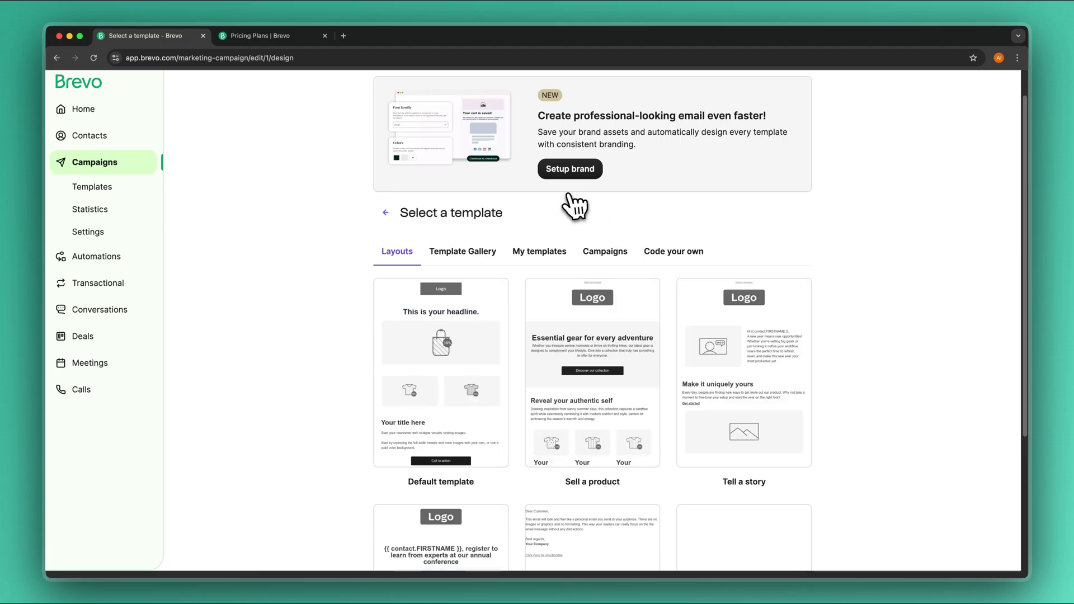
scroll(576, 252, "down", 5)
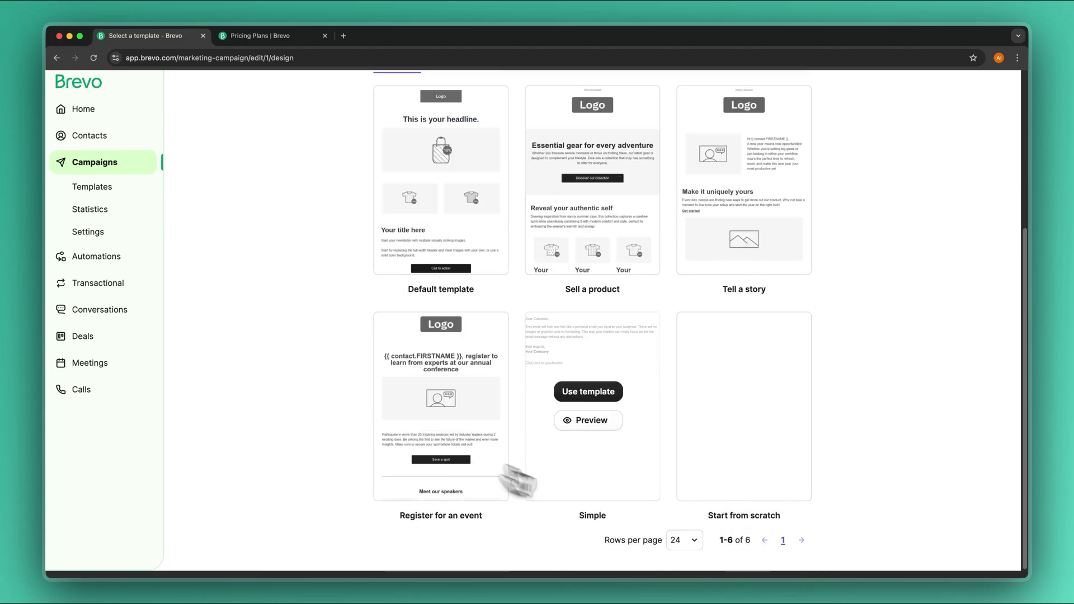
scroll(778, 415, "up", 1)
scroll(437, 347, "up", 3)
scroll(392, 364, "down", 3)
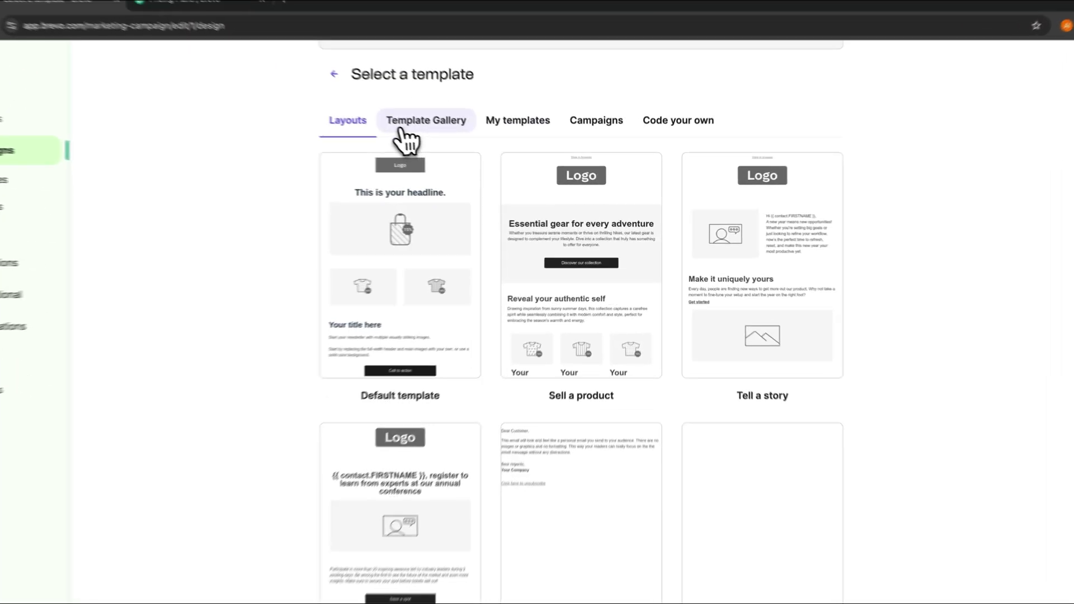
left_click(401, 130)
scroll(504, 392, "down", 2)
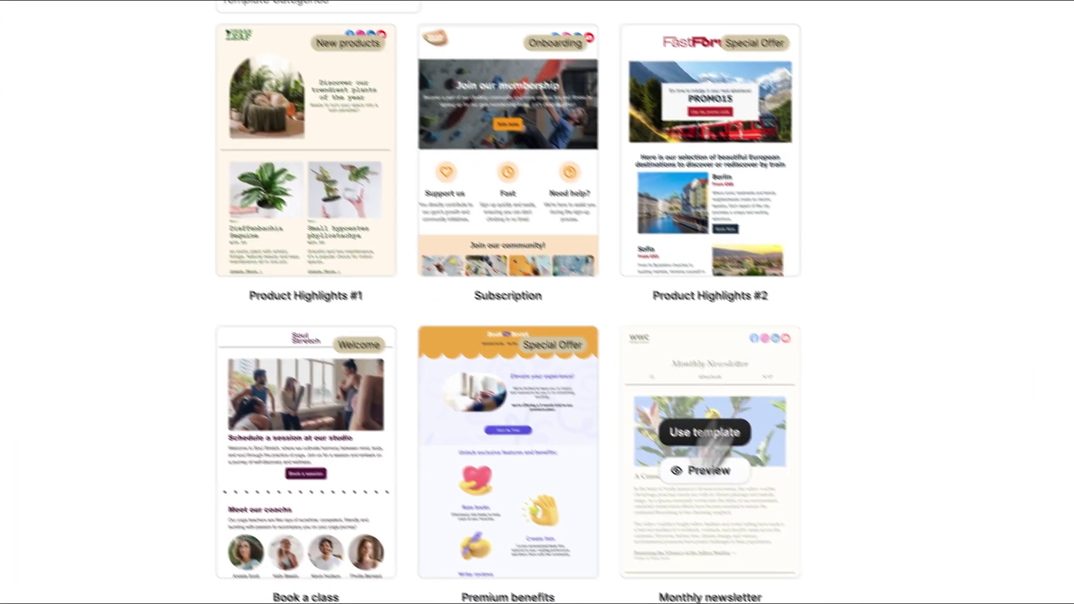
scroll(671, 475, "down", 10)
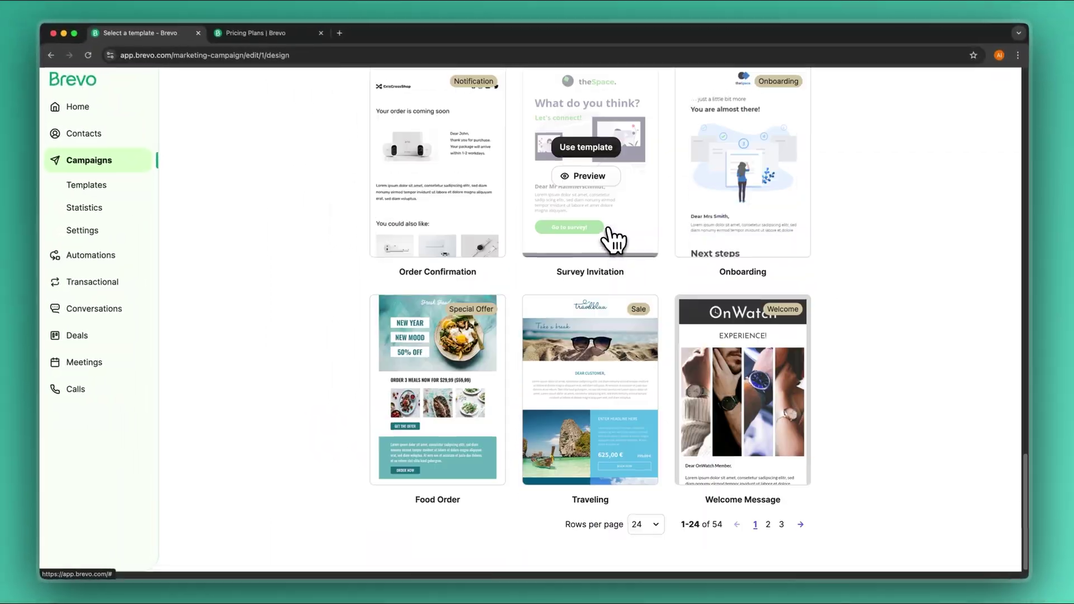
scroll(613, 268, "up", 10)
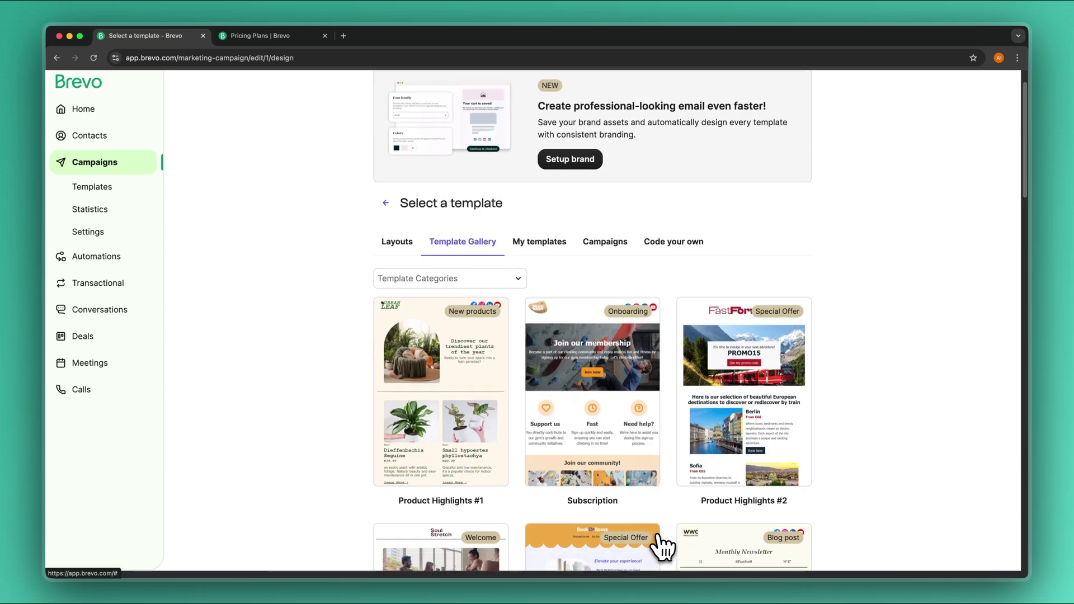
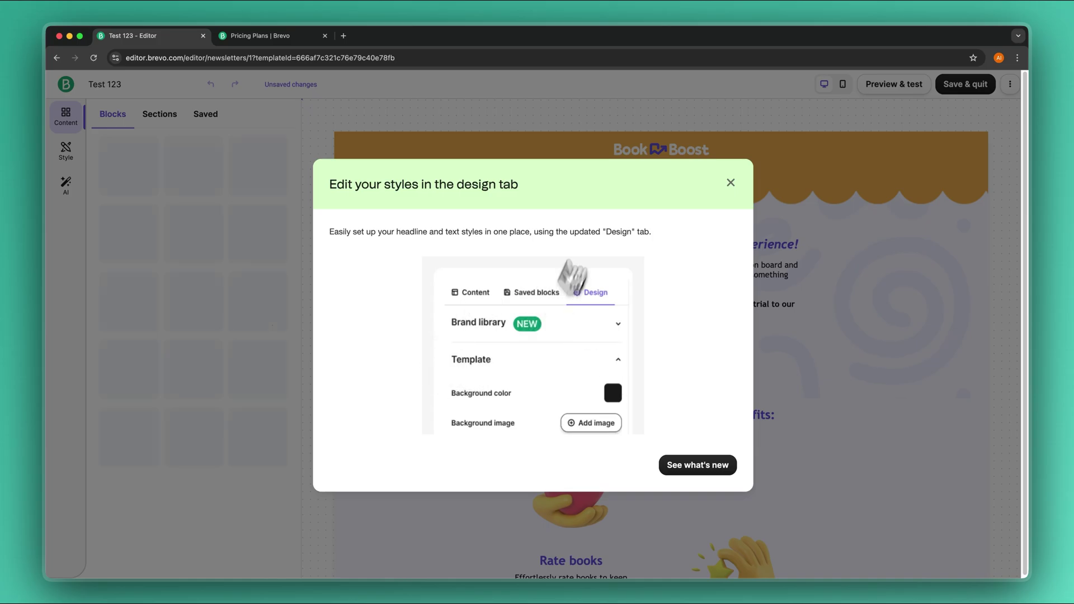
Step: Dismiss the styles notice and start a manual brand setup from the email editor's style settings
left_click(731, 182)
left_click(66, 150)
left_click(69, 183)
left_click(66, 149)
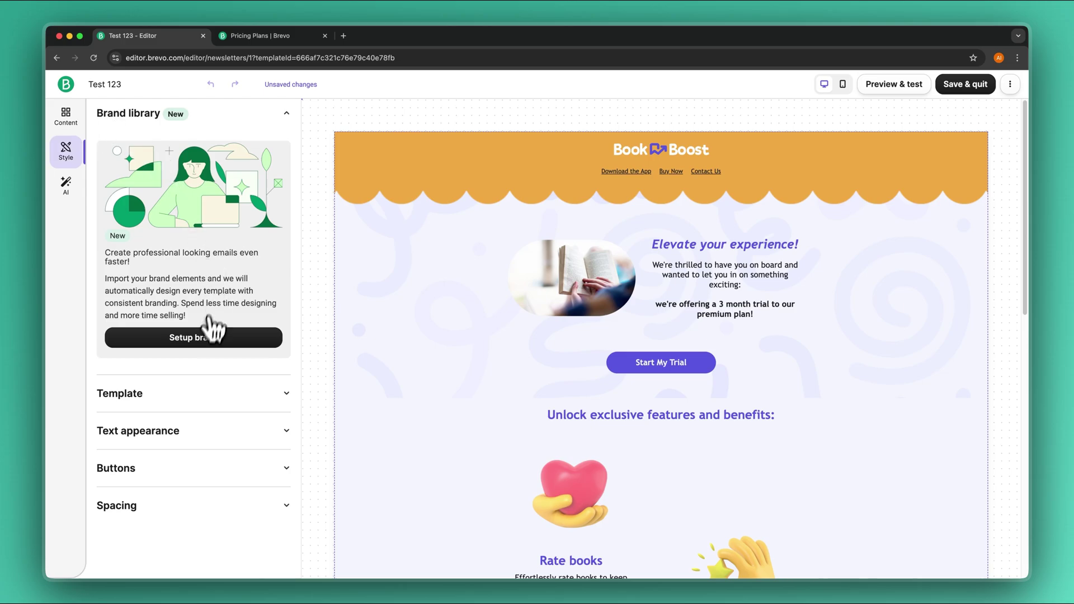
left_click(200, 337)
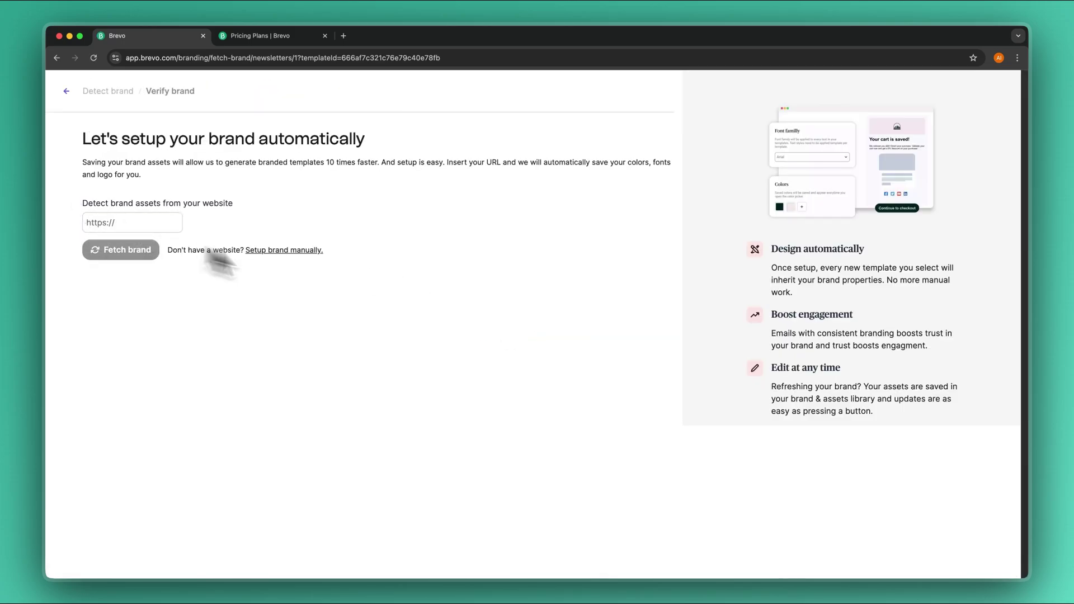
left_click(292, 252)
Step: Add the KT logo to the brand library and save blue 0f8ef6 as the first brand color
left_click(186, 234)
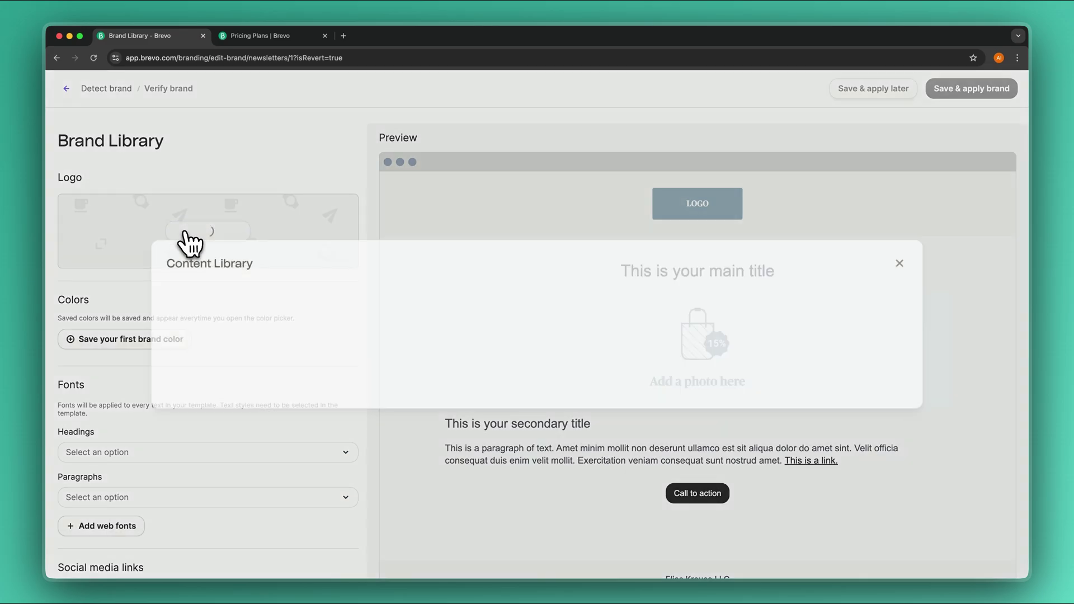
left_click(133, 193)
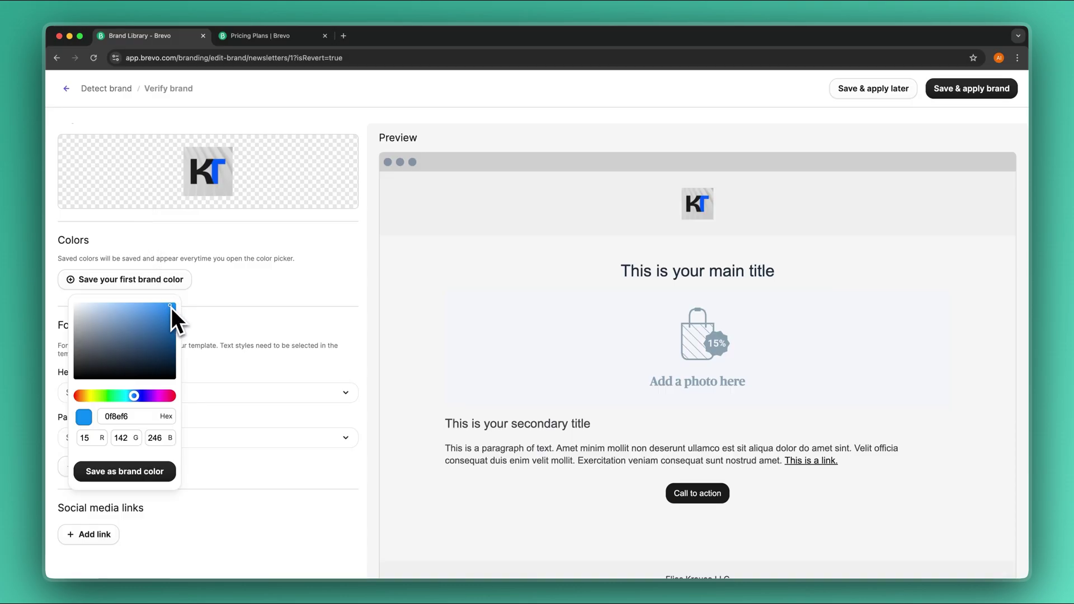
left_click(131, 472)
Step: Set the brand fonts for both headings and paragraphs to Tahoma
left_click(139, 395)
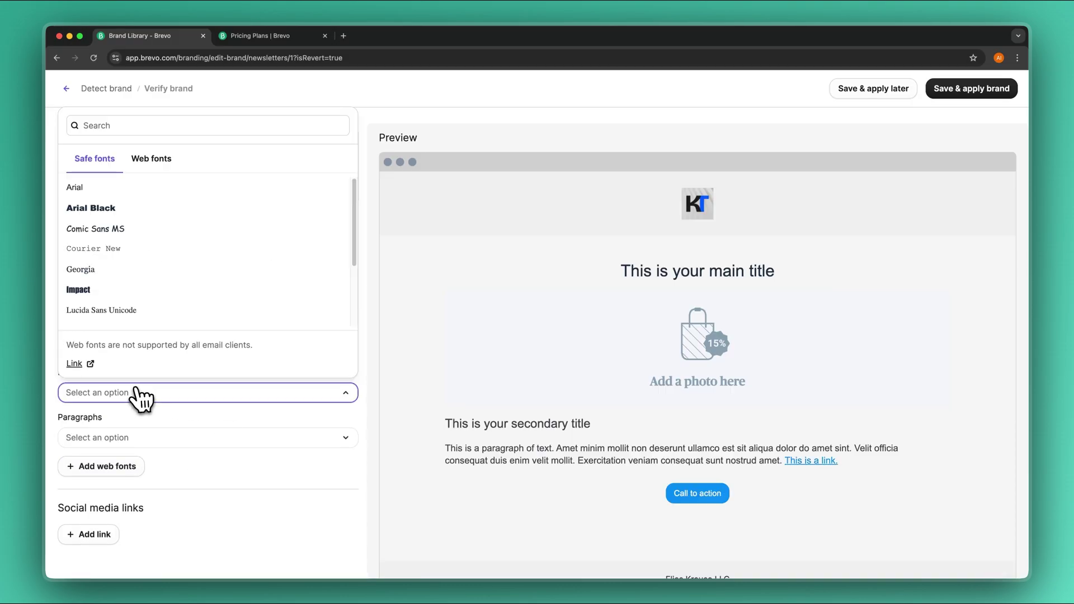
left_click(177, 132)
type("ta")
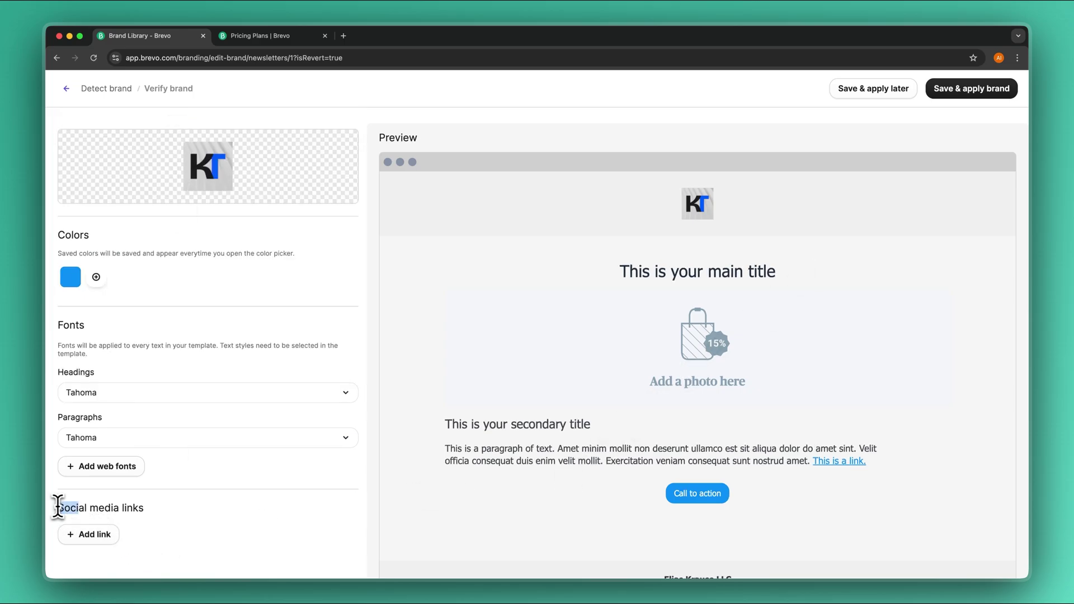
left_click(107, 533)
left_click(419, 242)
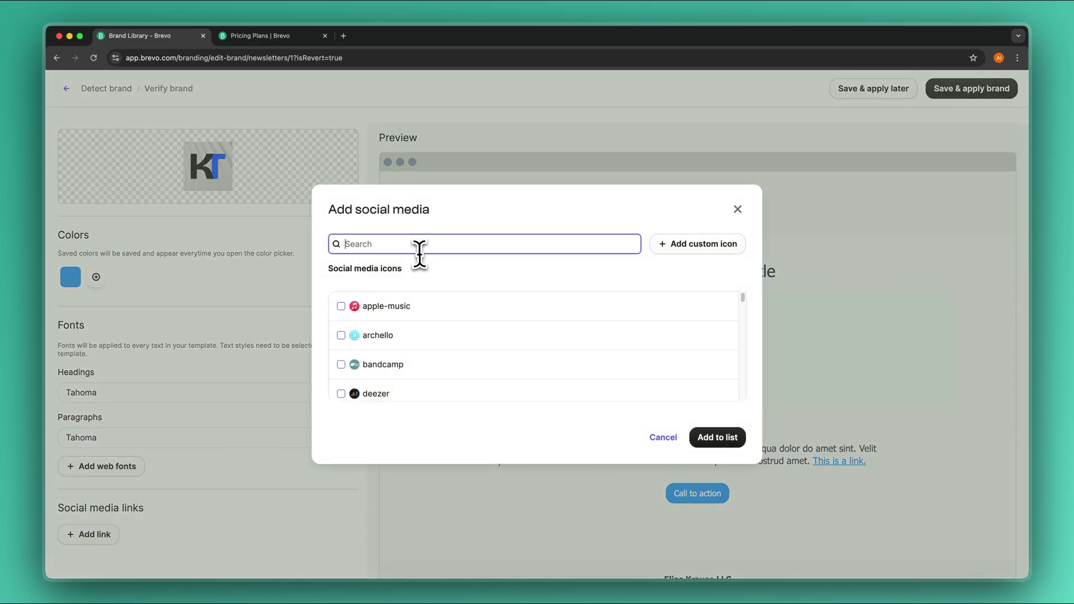
type("yout")
left_click(411, 330)
left_click(341, 346)
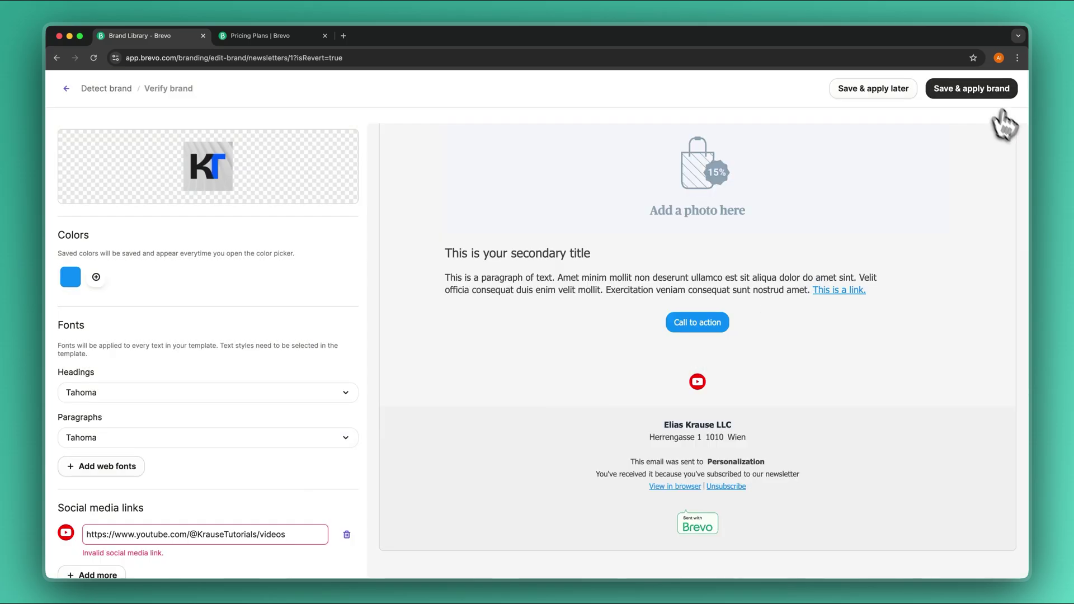
left_click(991, 91)
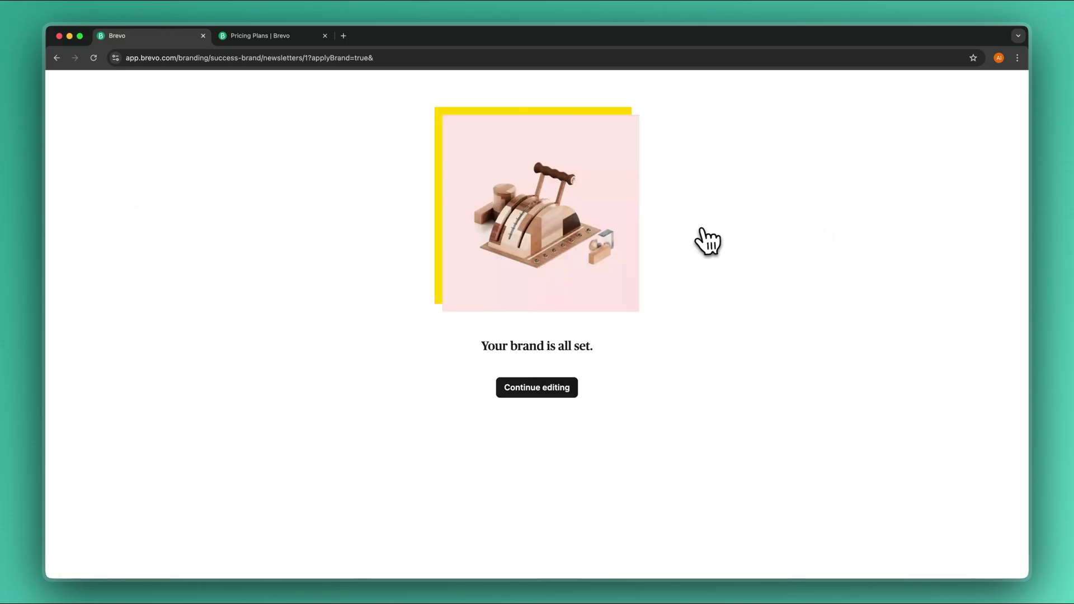
left_click(548, 388)
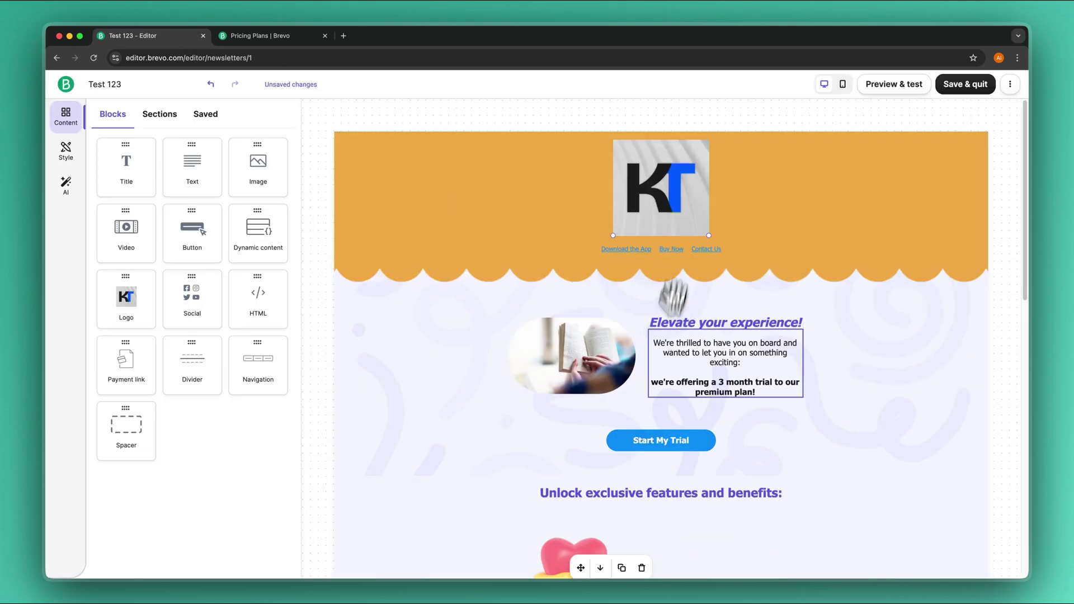
Step: Shrink the KT logo in the email's orange header to about half its size
left_click_drag(703, 196, 685, 151)
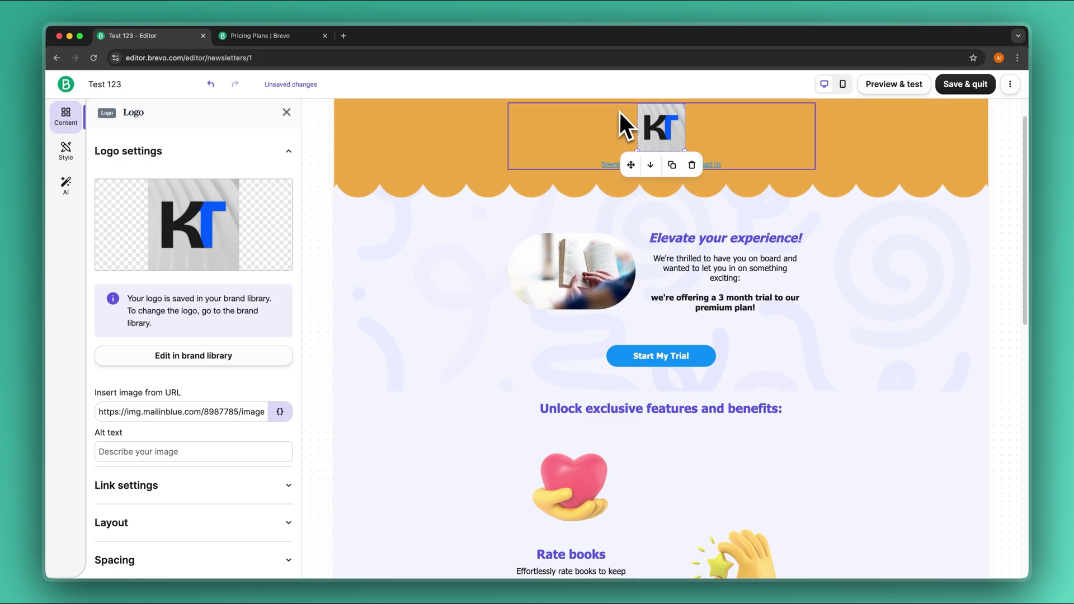
left_click_drag(642, 148, 634, 223)
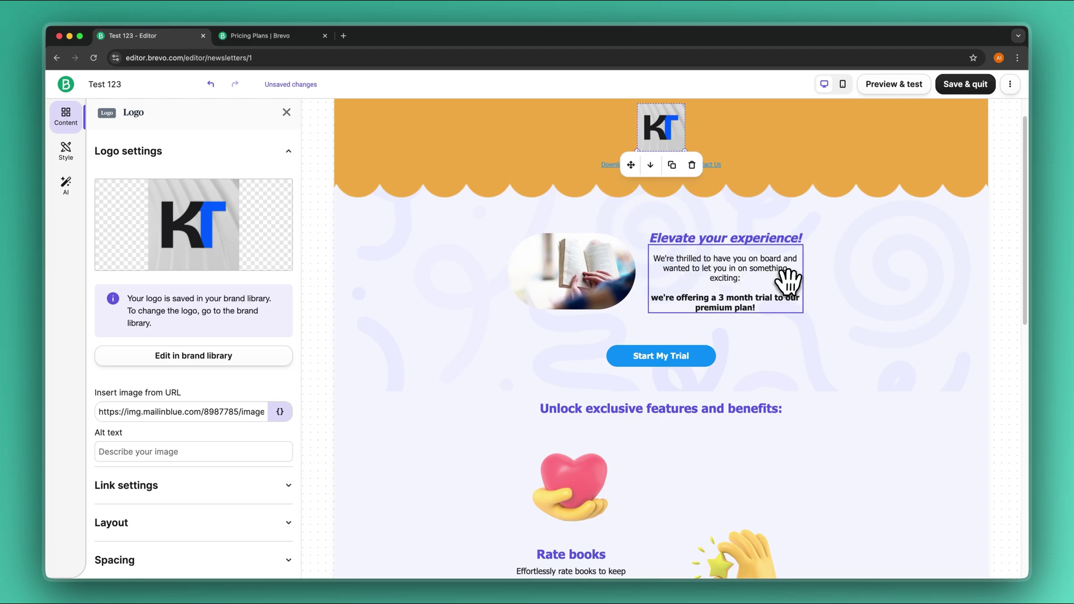
Step: Inspect the settings of the email's intro text, Start My Trial button, CTA section and heart image
left_click_drag(788, 280, 784, 283)
left_click(766, 227)
triple_click(716, 240)
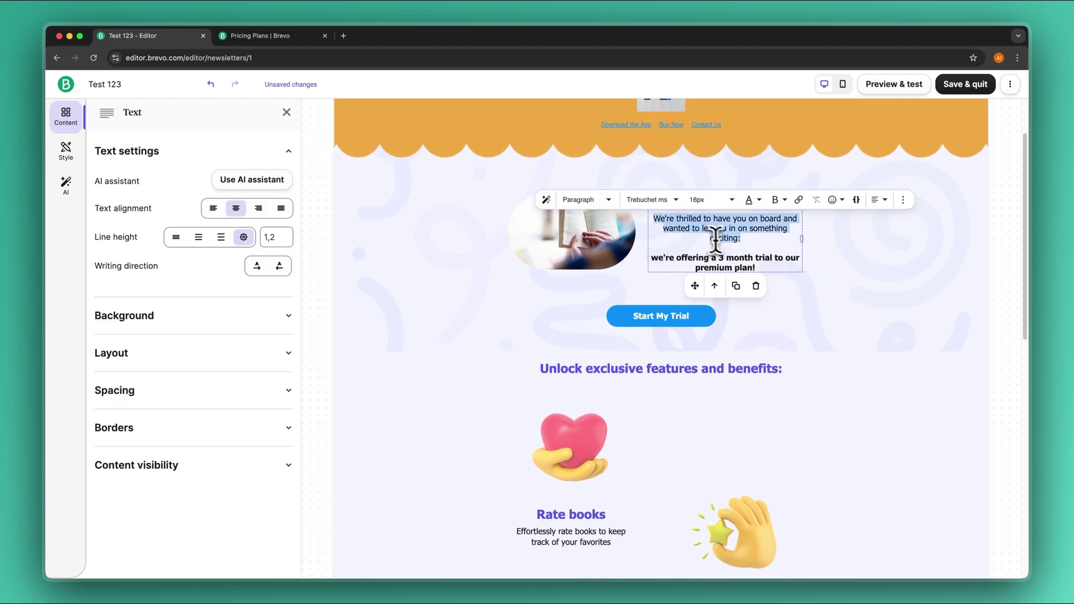
triple_click(744, 256)
left_click(679, 312)
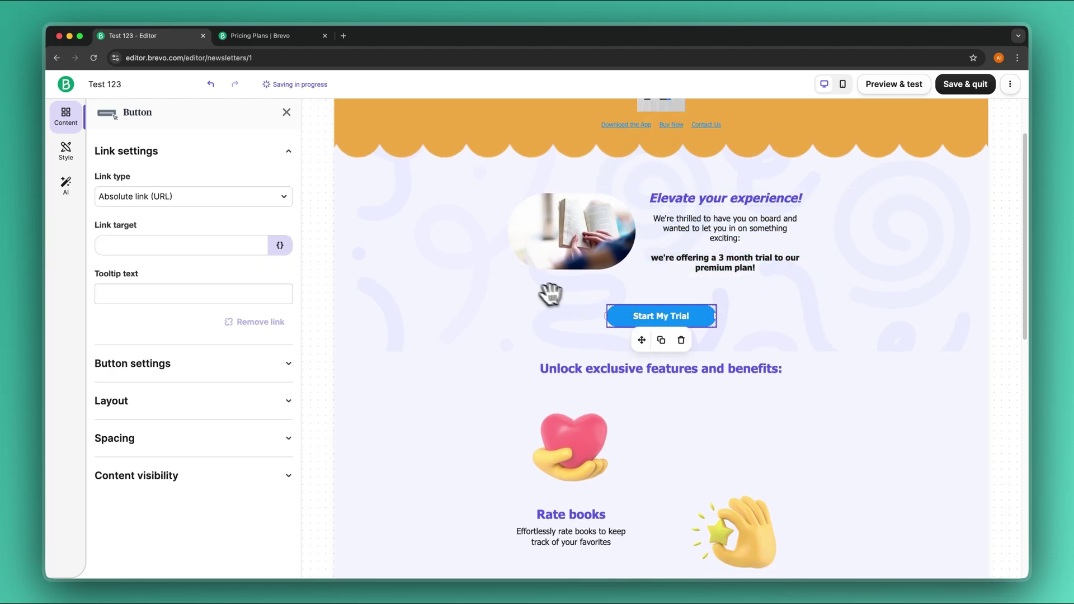
left_click(548, 294)
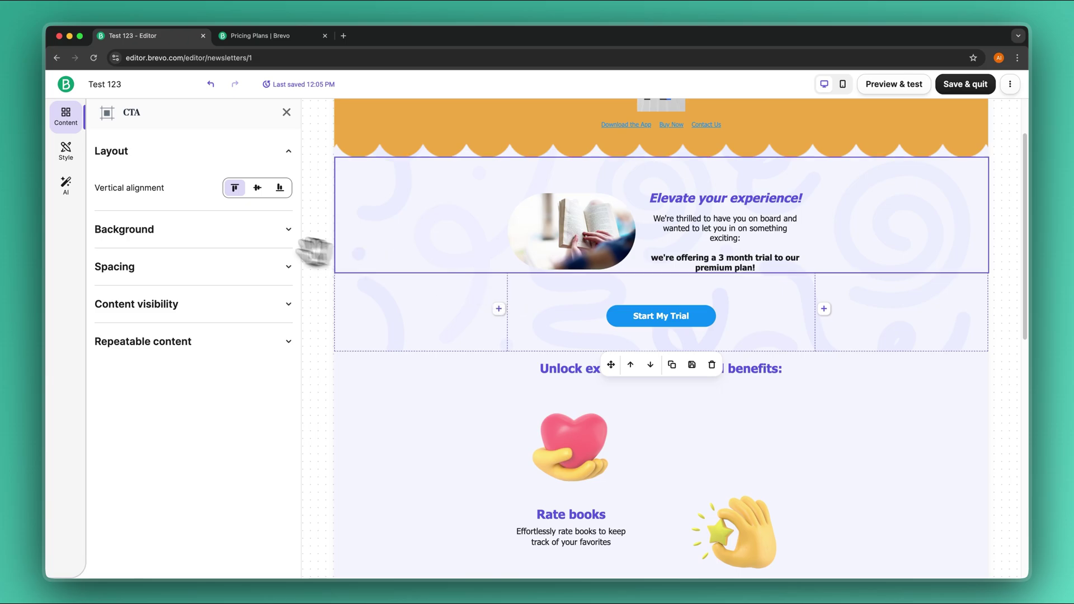
left_click(284, 234)
left_click(284, 234)
left_click(288, 266)
left_click(288, 266)
scroll(539, 452, "down", 3)
left_click(570, 333)
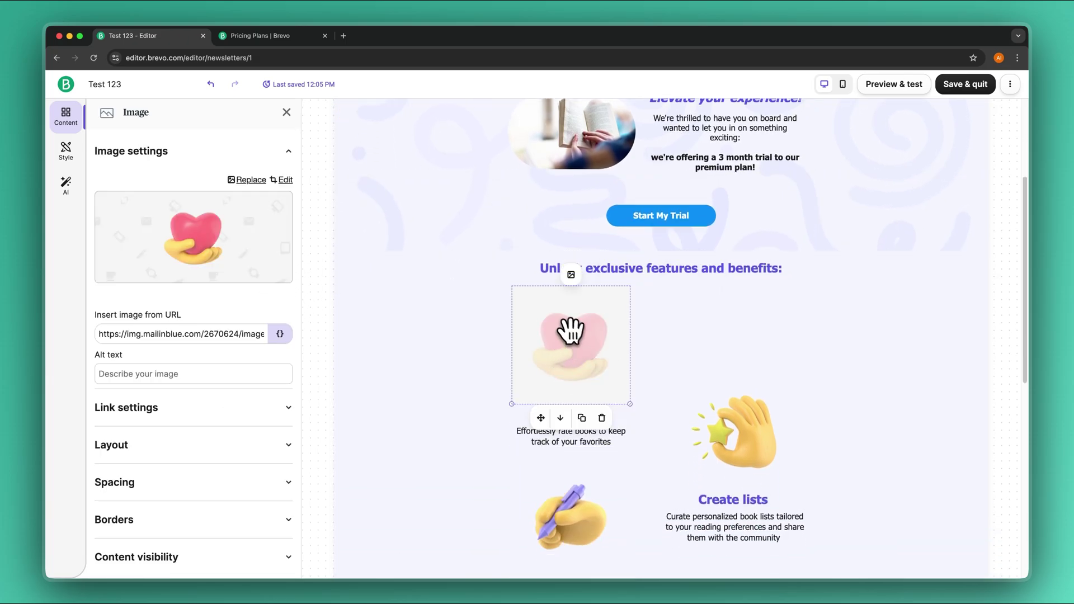
Step: Move the pen-and-hand image from the benefits column to above the testimonial, and move the quotation-mark image up toward it
scroll(588, 349, "down", 4)
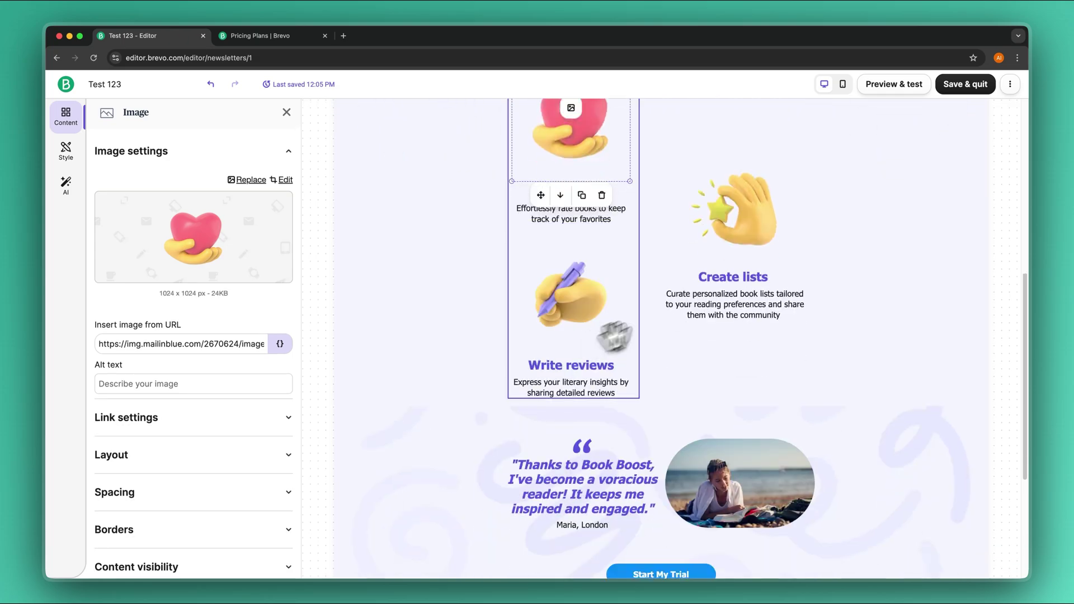
left_click(691, 269)
left_click_drag(608, 302, 597, 397)
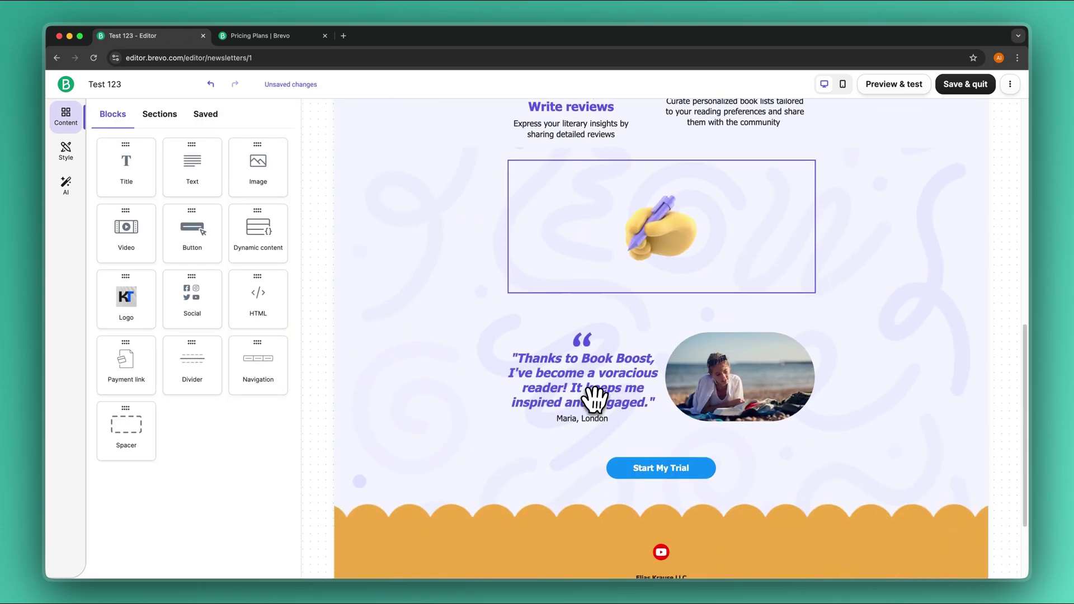
left_click_drag(588, 347, 652, 224)
Step: Replace the first paragraph under "Elevate your experience!" with the placeholder text "jnkjjjn"
scroll(649, 275, "up", 10)
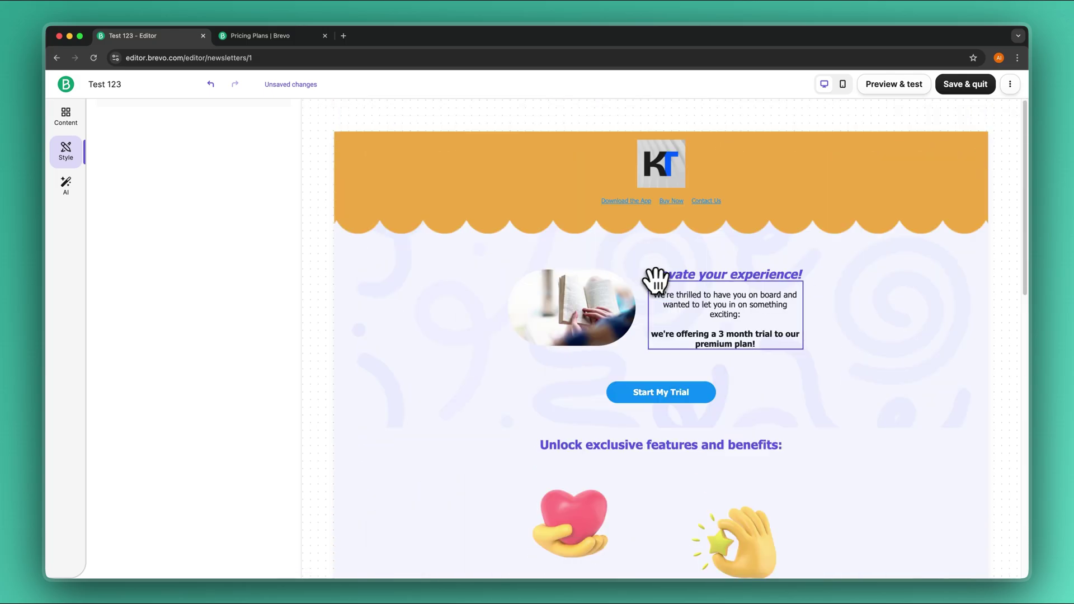
left_click(716, 297)
triple_click(717, 305)
type("nkjjjn")
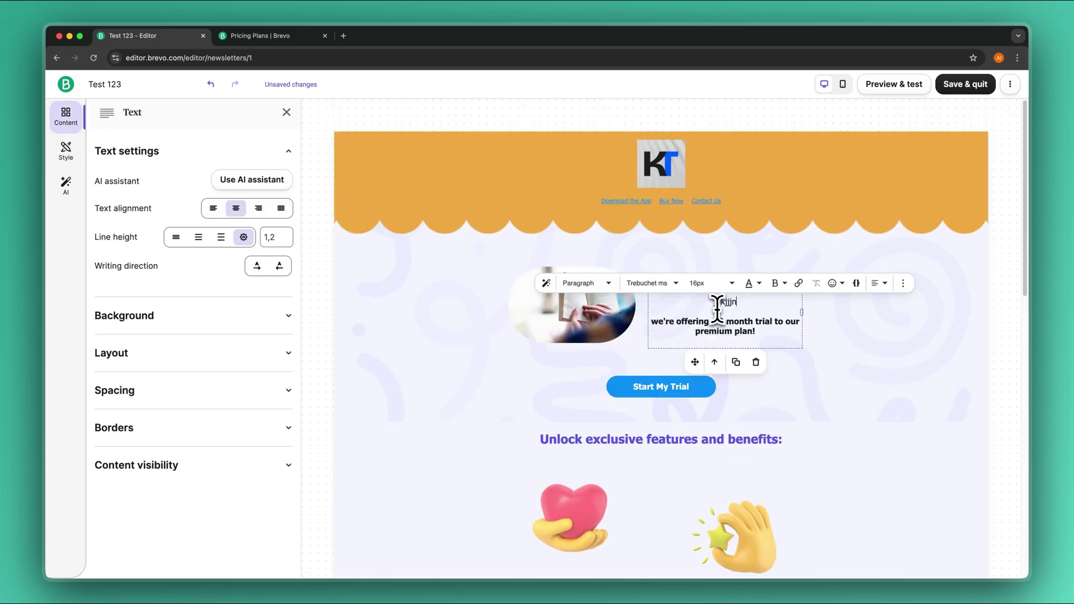
left_click(885, 377)
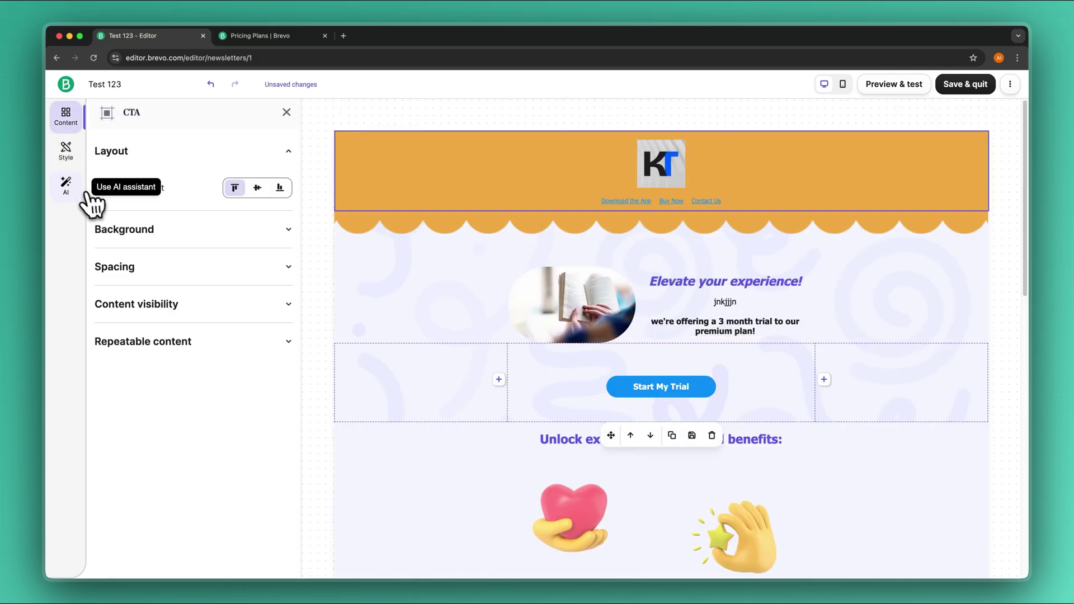
Step: View the AI writing assistant's text generation options, then save the email design and quit the editor
left_click(68, 184)
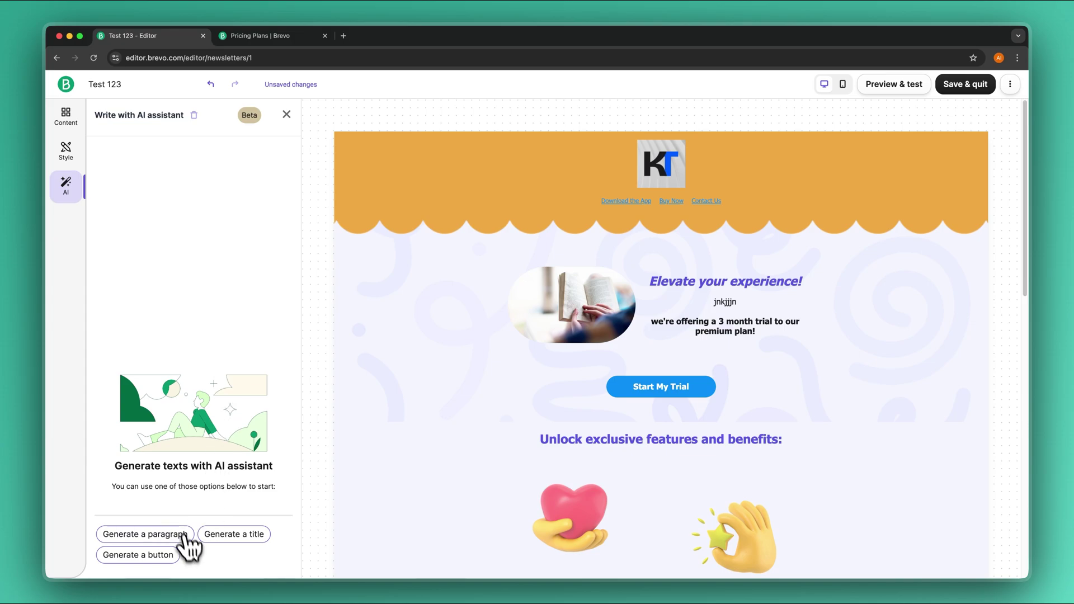
triple_click(254, 468)
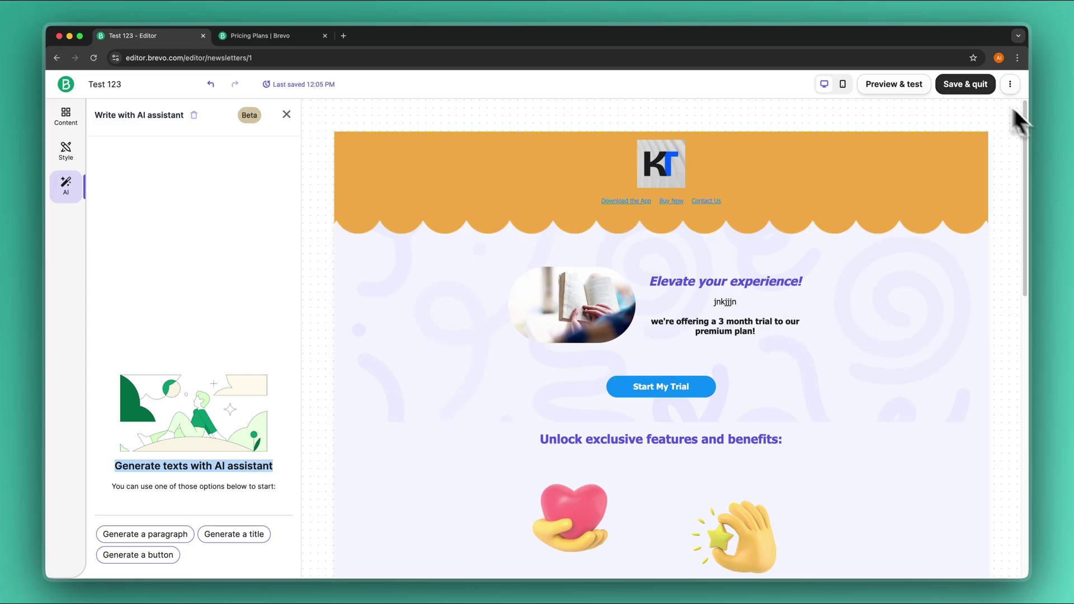
left_click(966, 85)
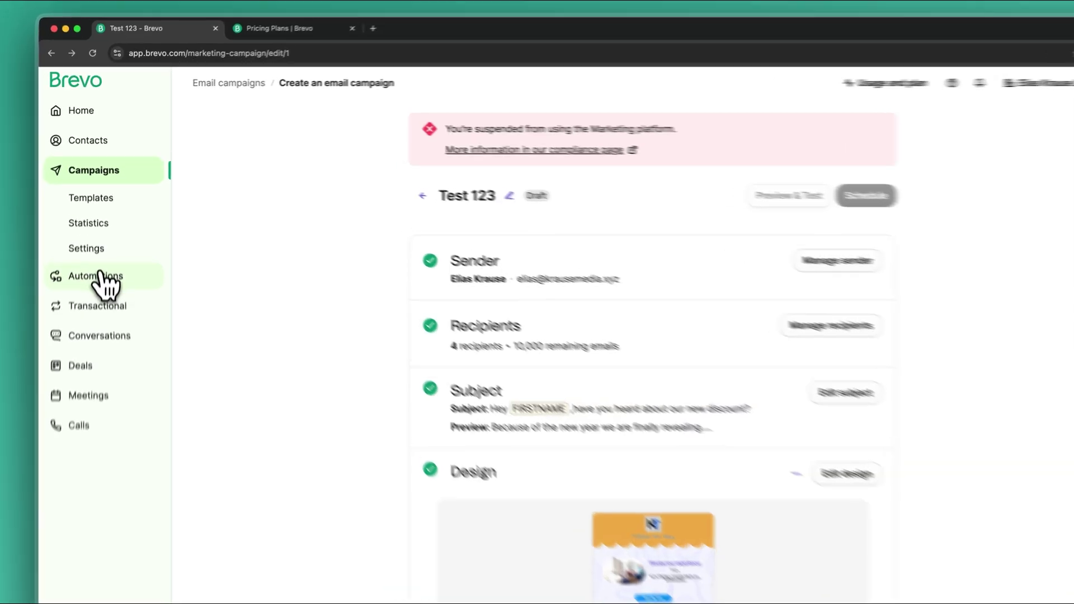
Step: Go to Automations and start creating the first automation
left_click(106, 261)
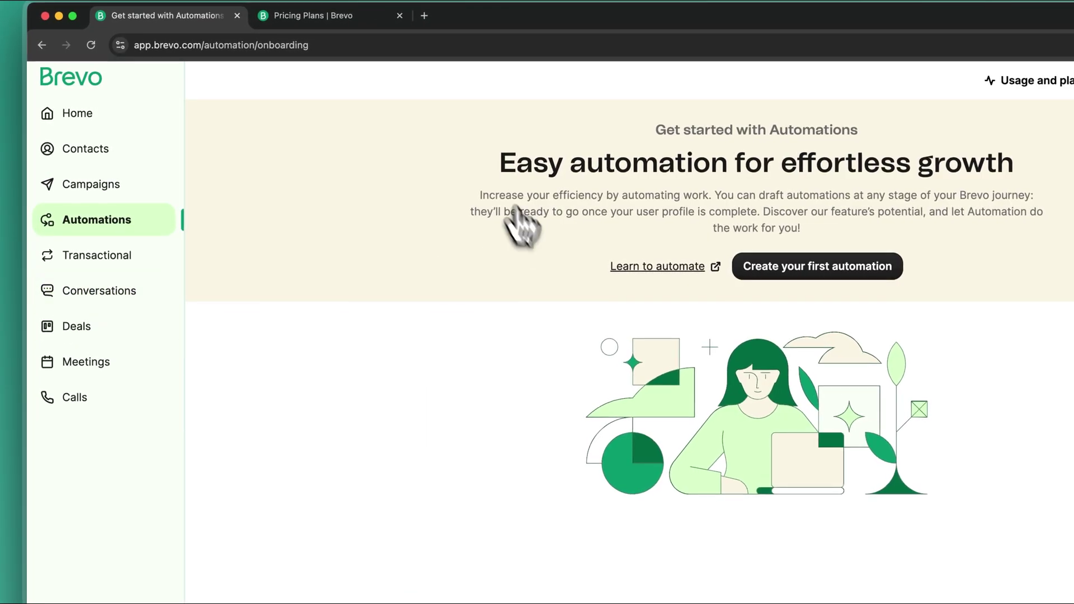
triple_click(467, 163)
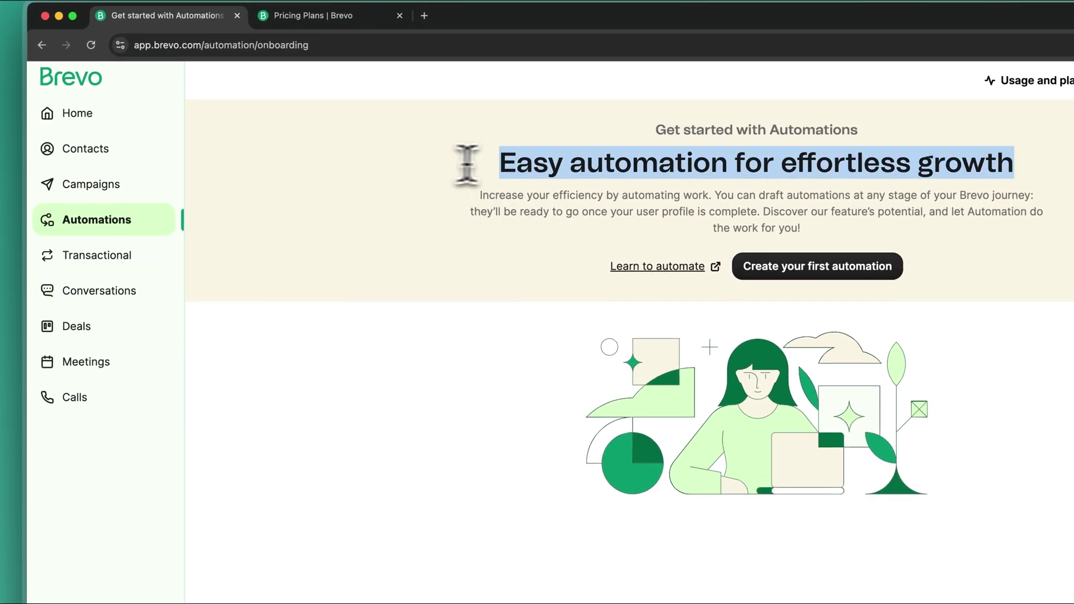
left_click(1003, 163)
triple_click(324, 203)
left_click(688, 190)
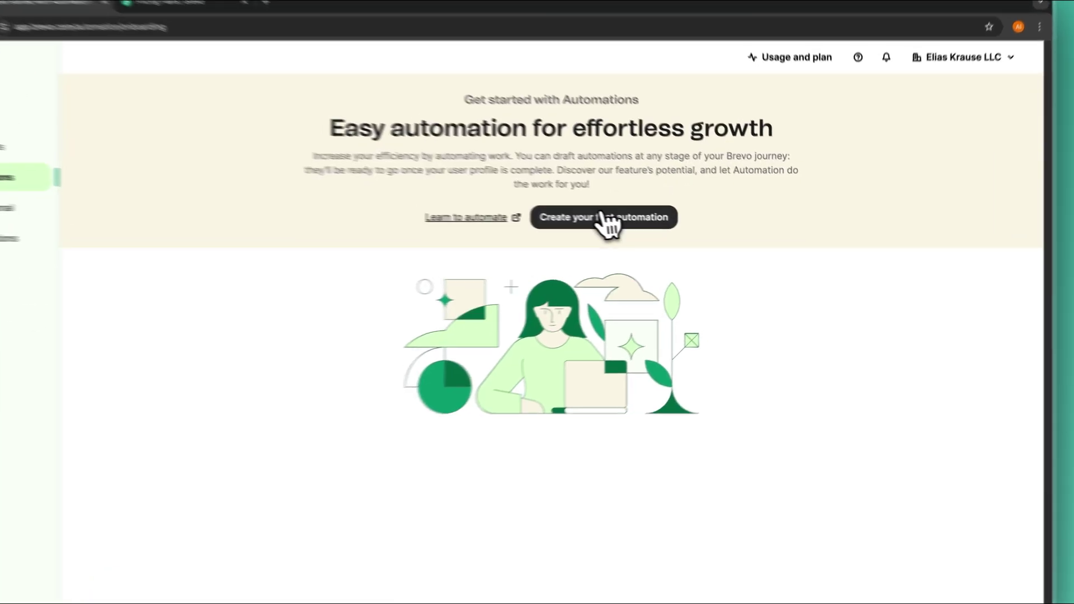
left_click(636, 223)
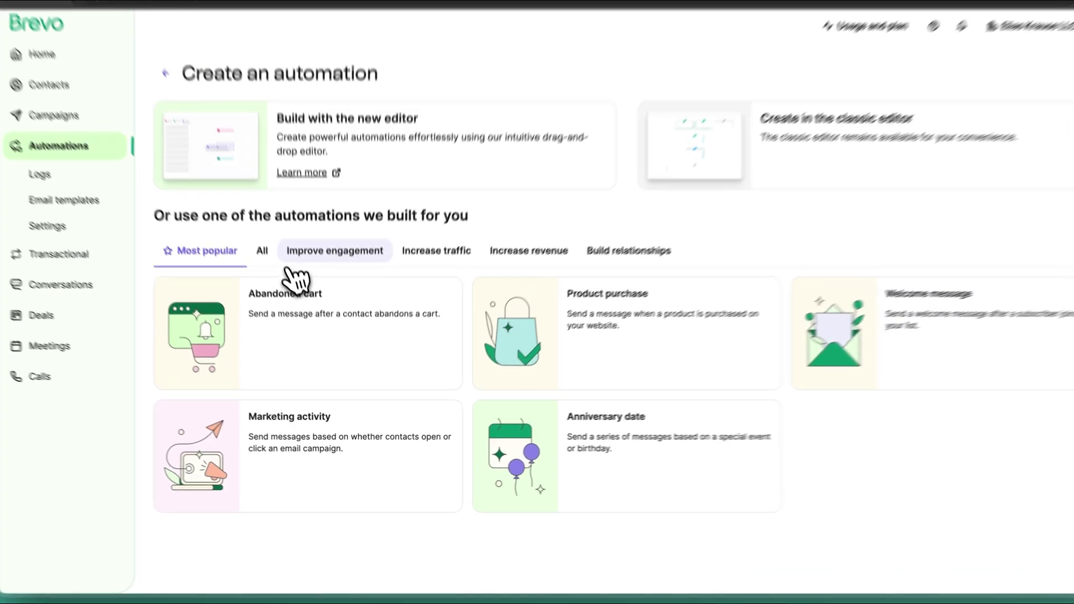
Step: Browse the prebuilt automation categories, then start building an automation with the new editor and dismiss its introduction
left_click(338, 280)
left_click(485, 225)
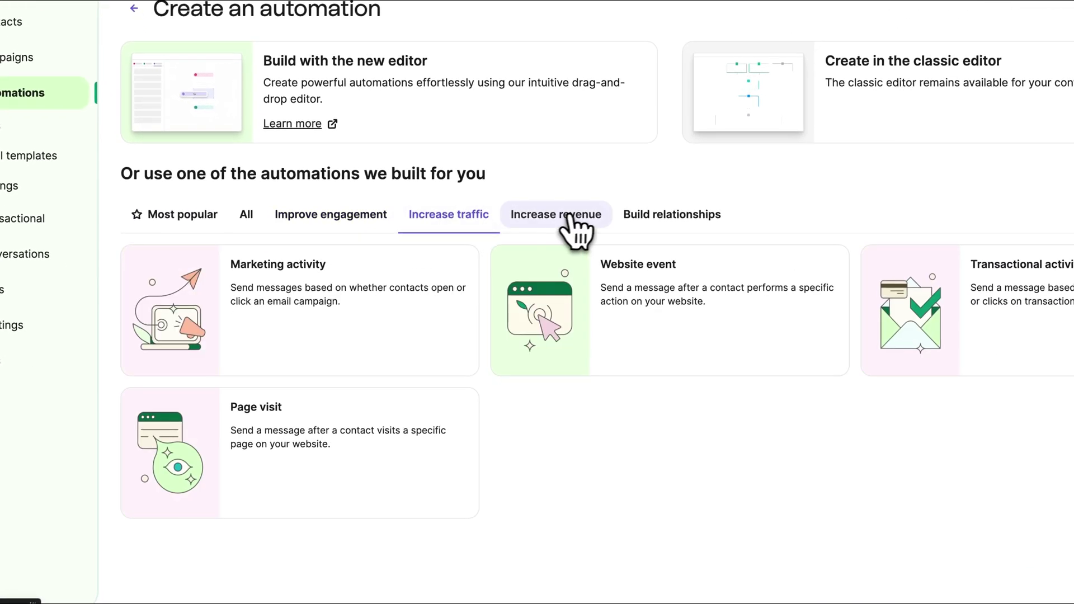
left_click(569, 224)
left_click(699, 215)
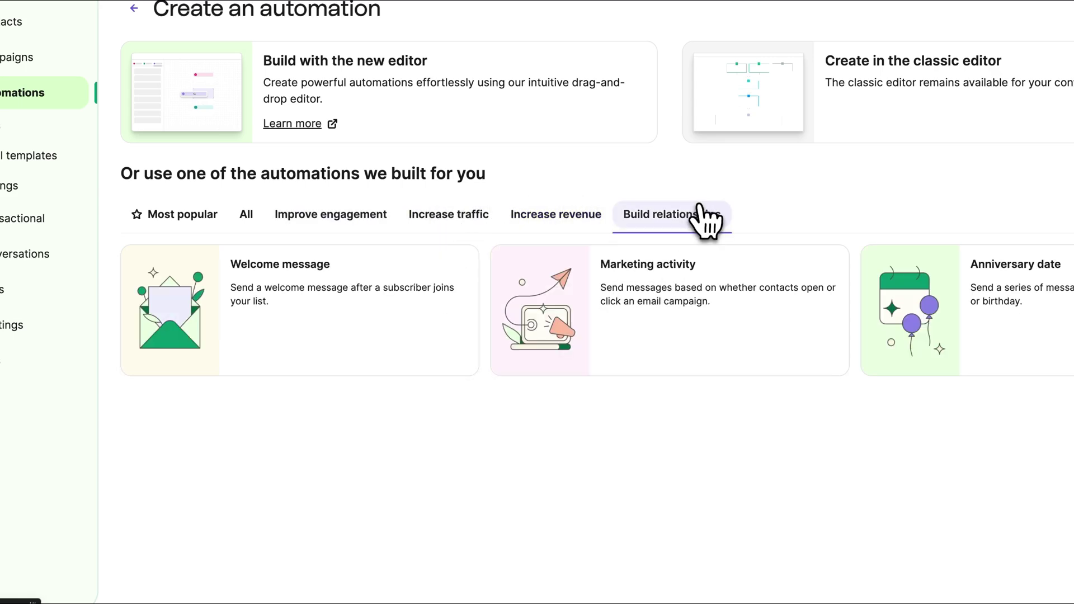
left_click(247, 219)
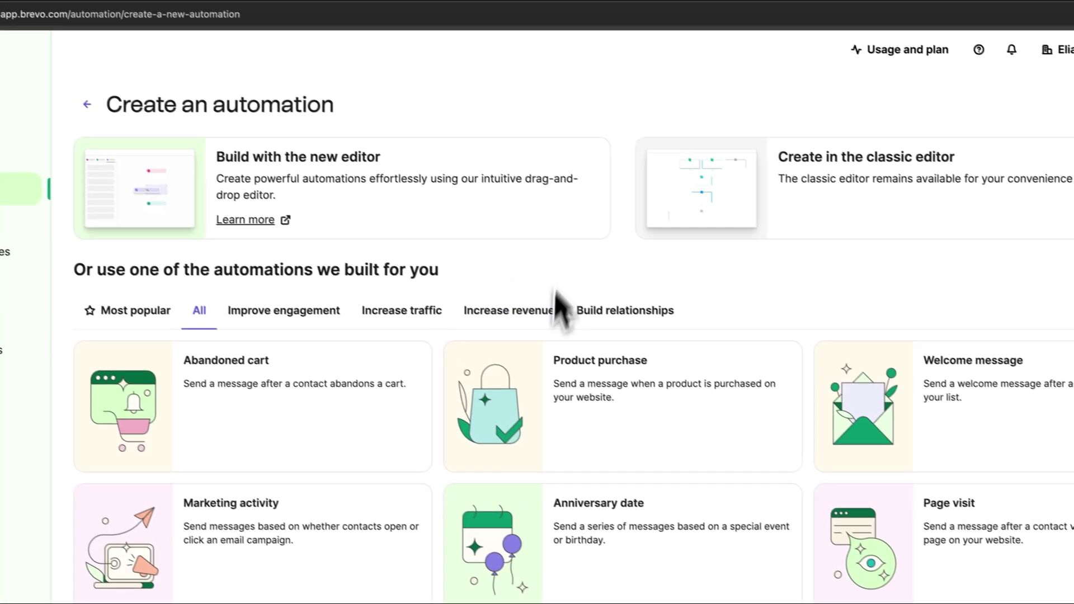
left_click(427, 196)
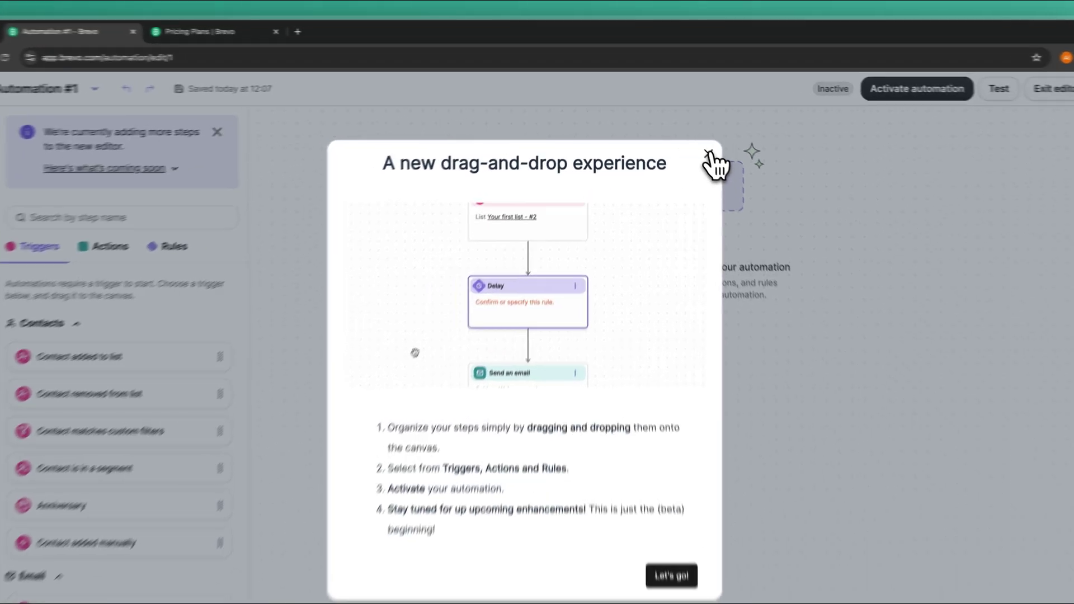
left_click(710, 156)
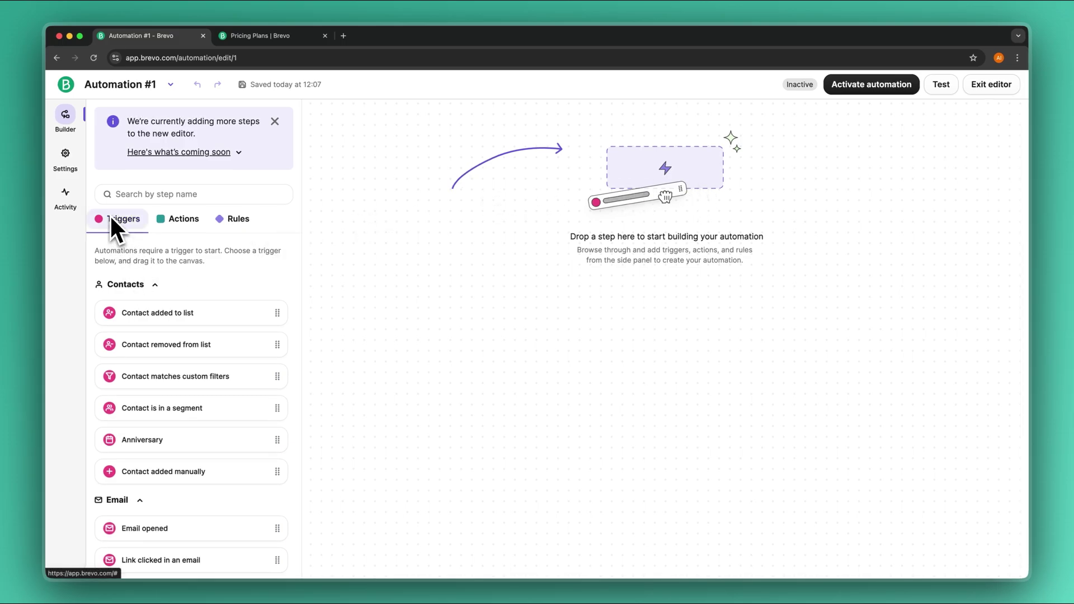
Step: Review the available triggers and add the Contact added to list trigger to the automation canvas
scroll(190, 324, "down", 5)
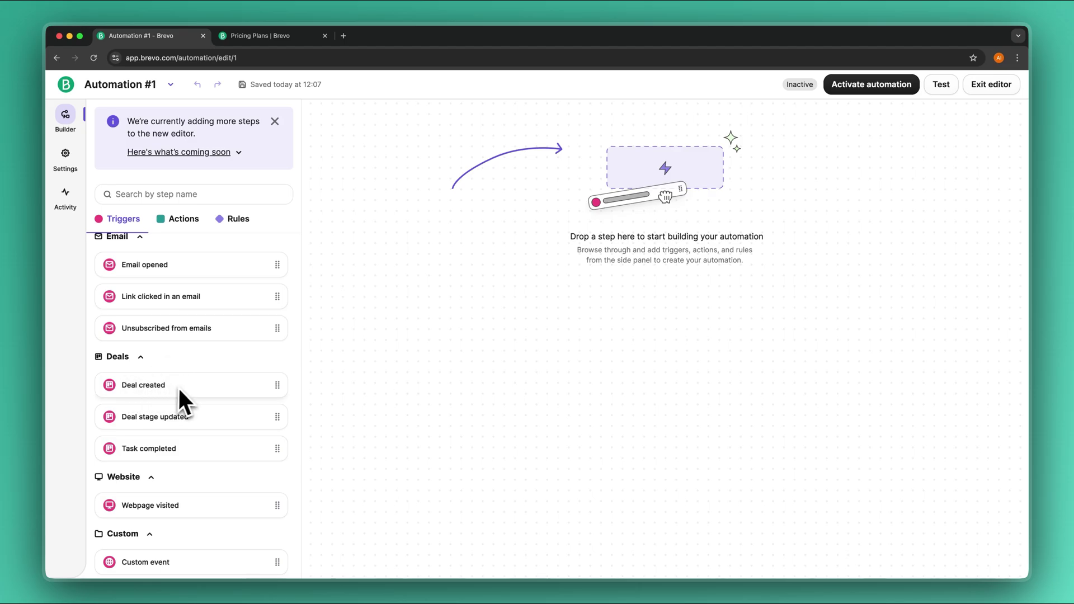
scroll(178, 384, "up", 1)
scroll(169, 336, "up", 4)
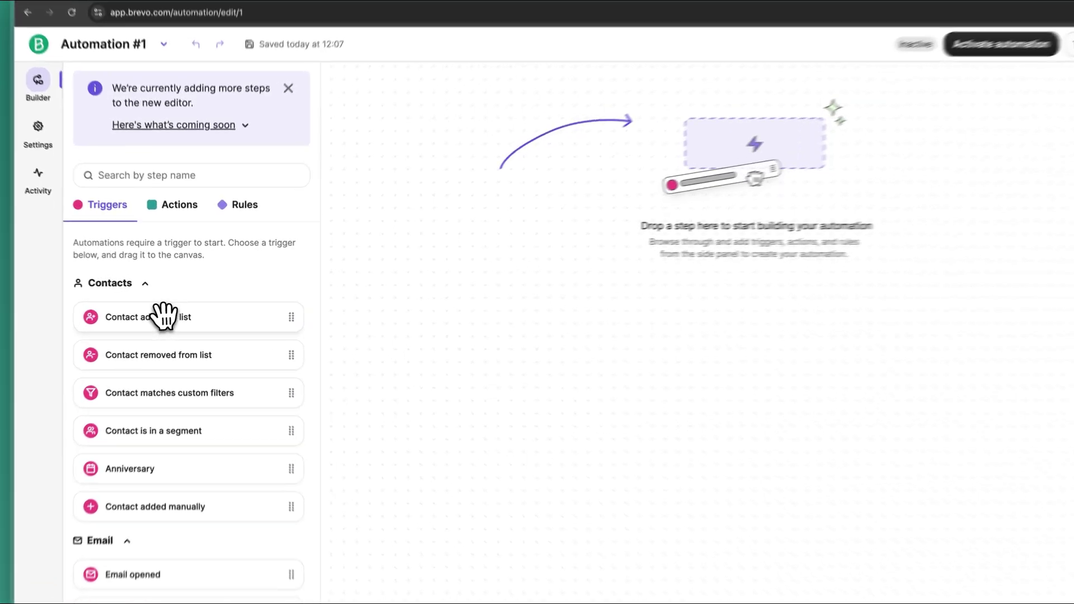
left_click_drag(167, 310, 620, 234)
left_click_drag(593, 308, 778, 235)
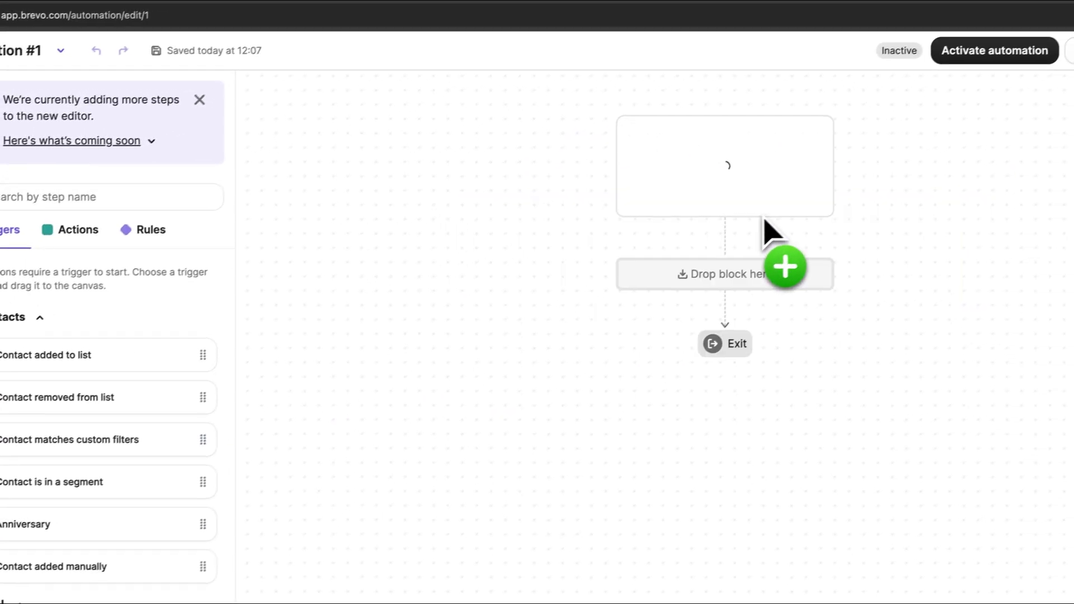
Step: Set the trigger's list to "Your first list #2" from Your First Folder and save the trigger
left_click(199, 136)
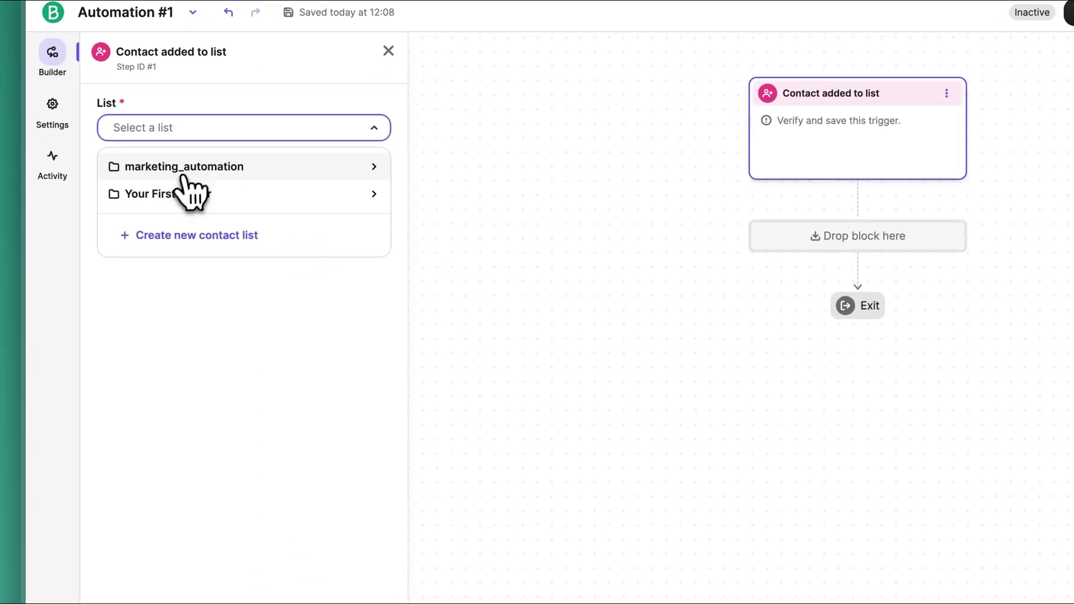
left_click(191, 195)
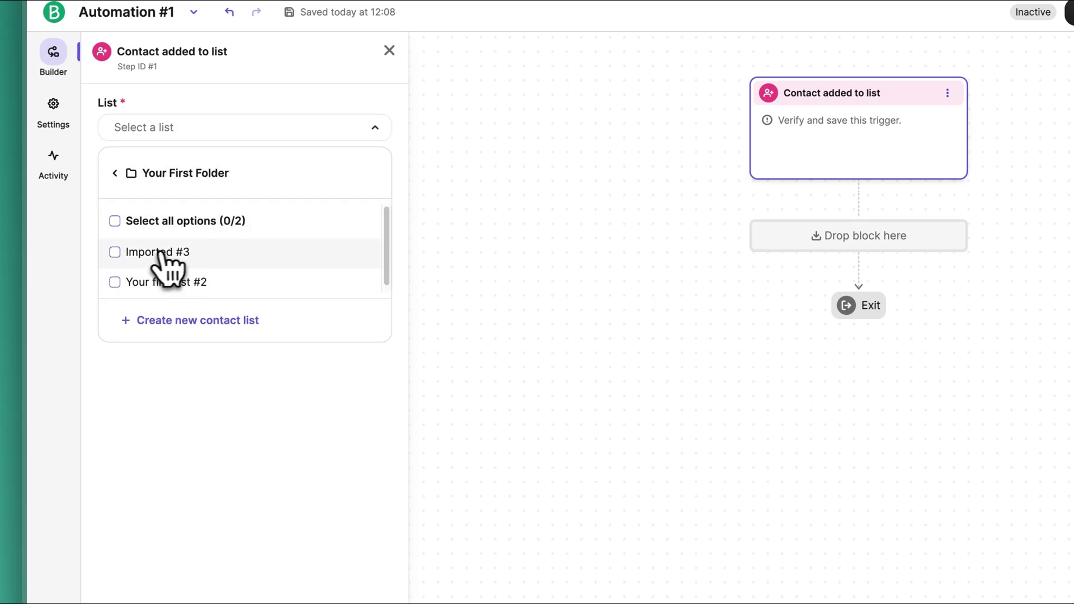
left_click(175, 282)
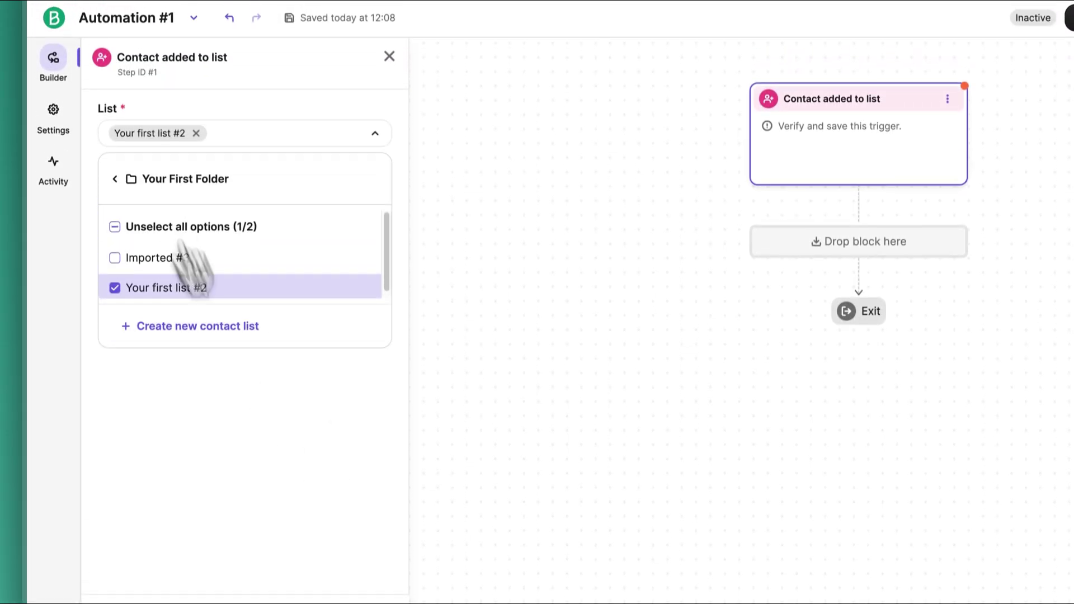
left_click(374, 573)
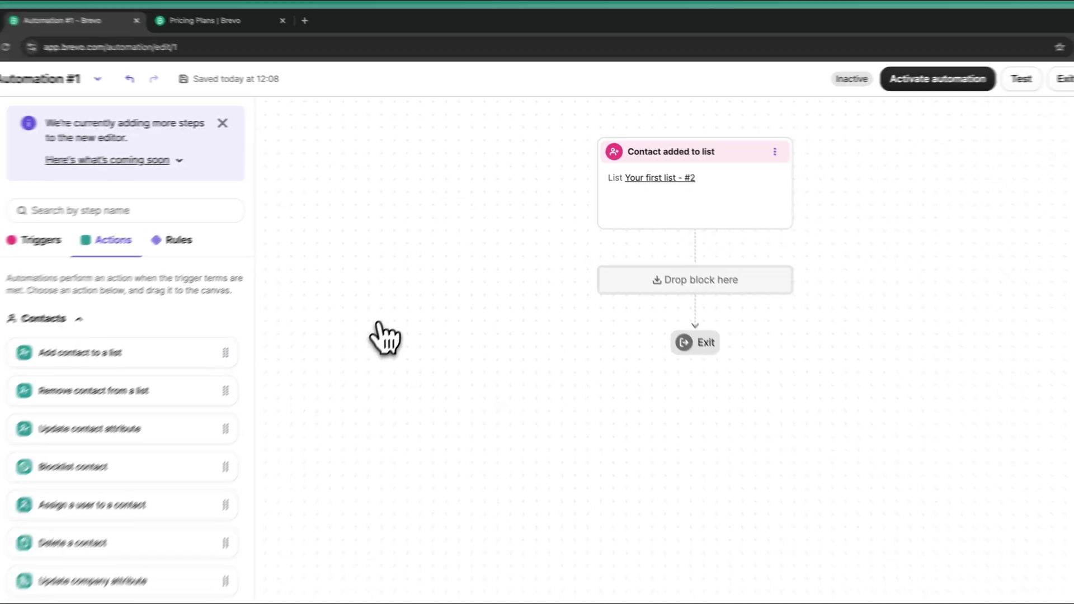
Step: Review the available actions and add a Send an email action directly after the Contact added to list trigger
scroll(178, 343, "down", 5)
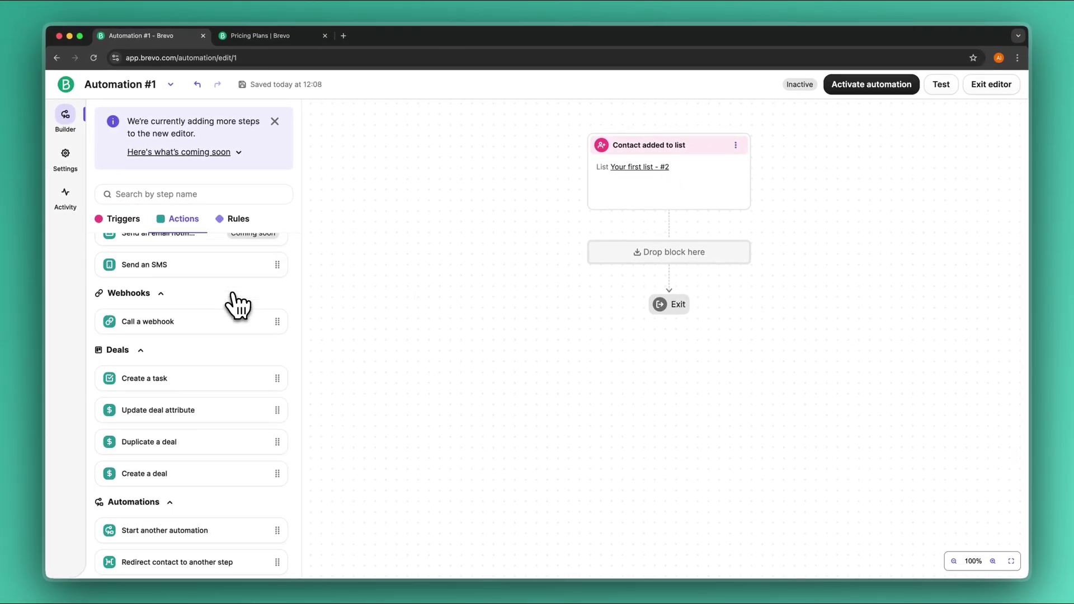
scroll(238, 305, "up", 5)
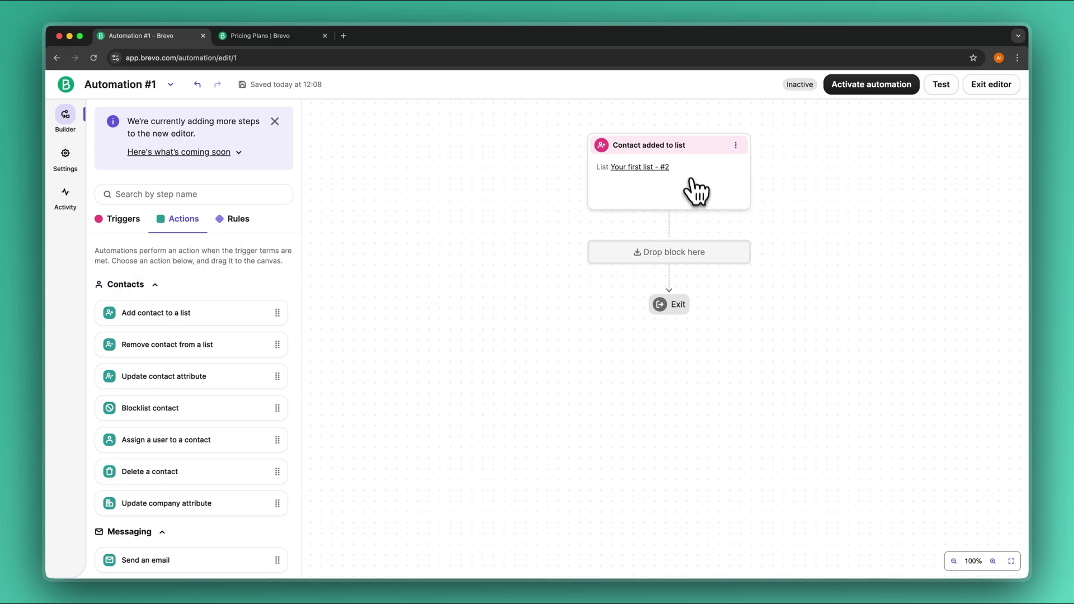
scroll(159, 341, "down", 1)
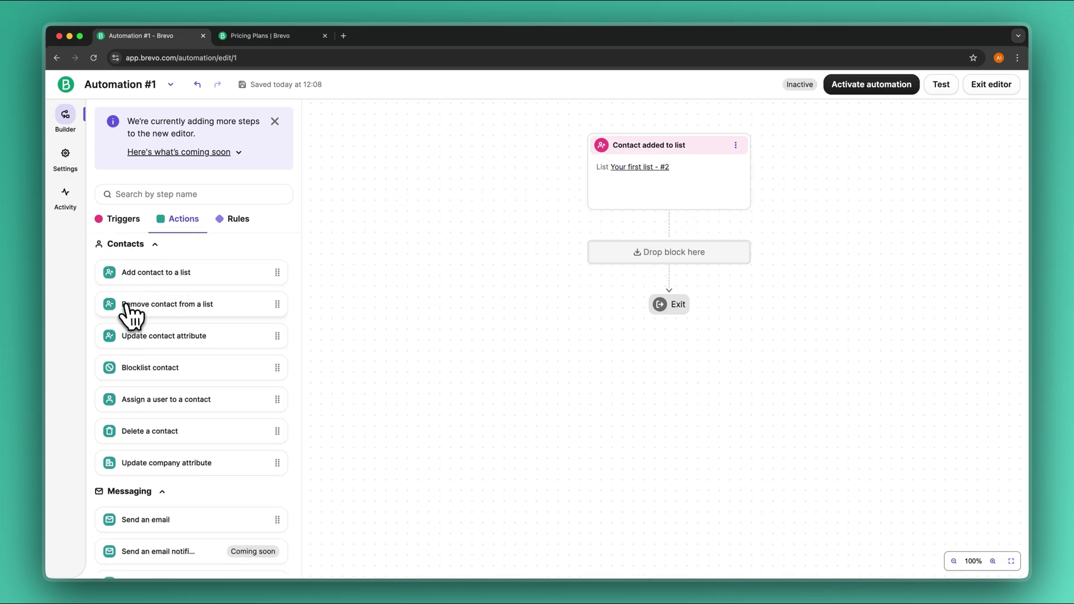
scroll(137, 312, "down", 3)
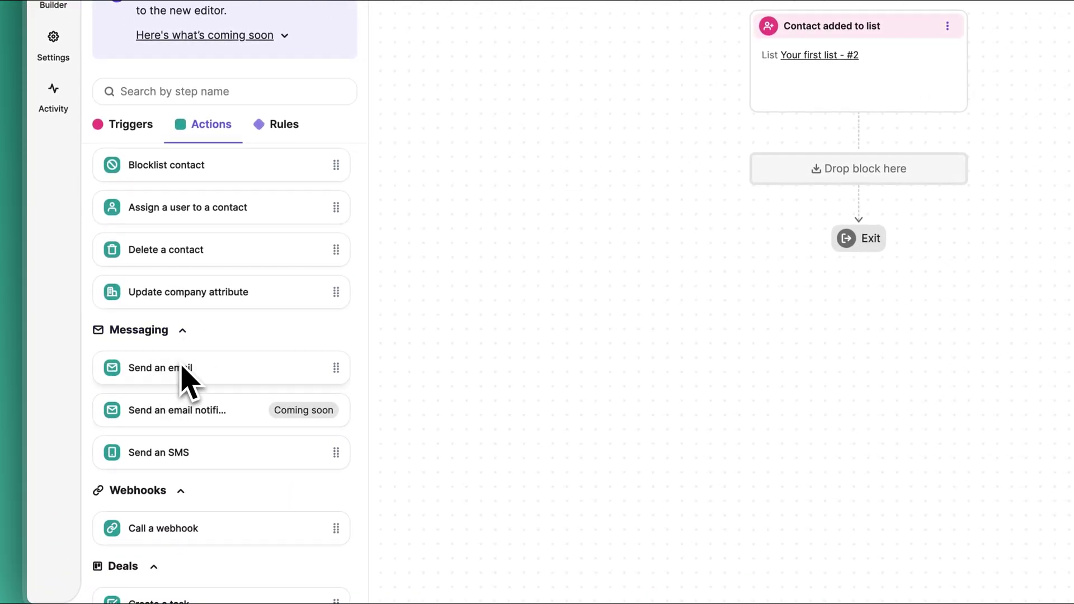
scroll(185, 372, "down", 1)
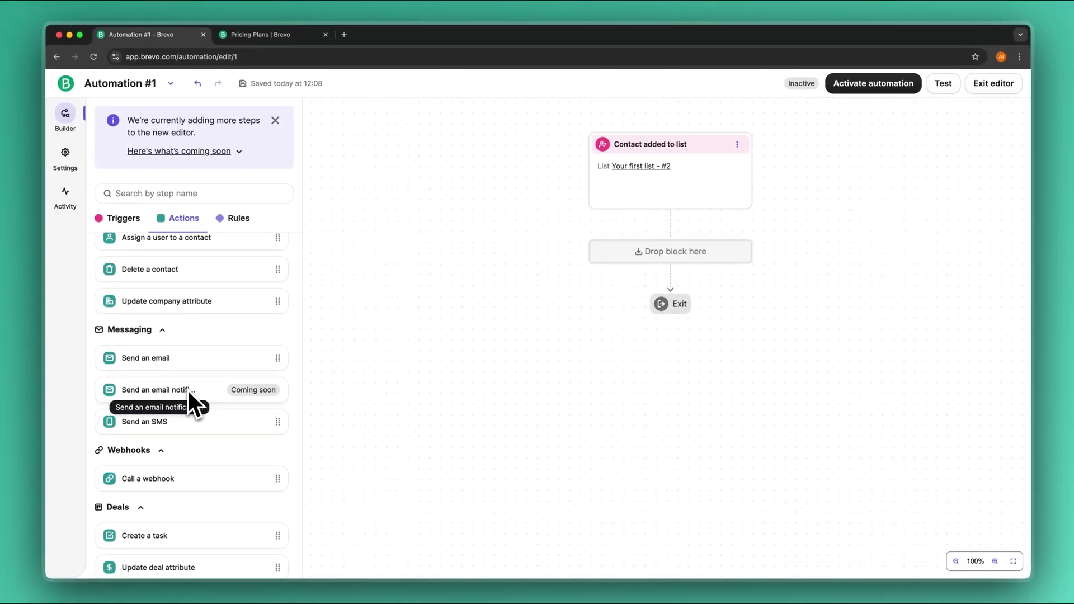
scroll(156, 426, "down", 4)
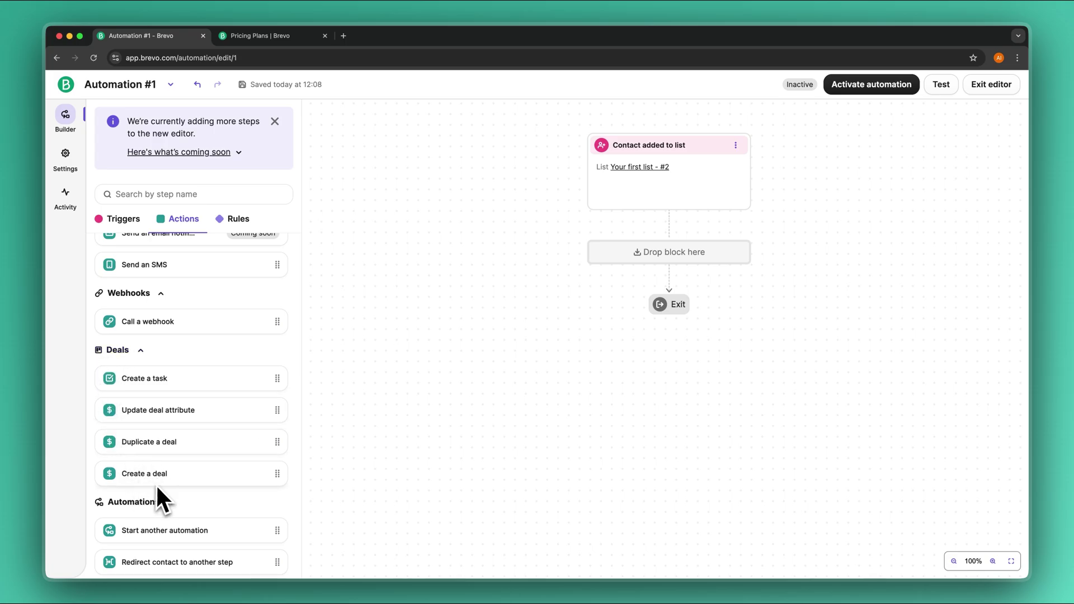
scroll(172, 439, "up", 4)
scroll(170, 446, "up", 1)
left_click_drag(173, 360, 772, 296)
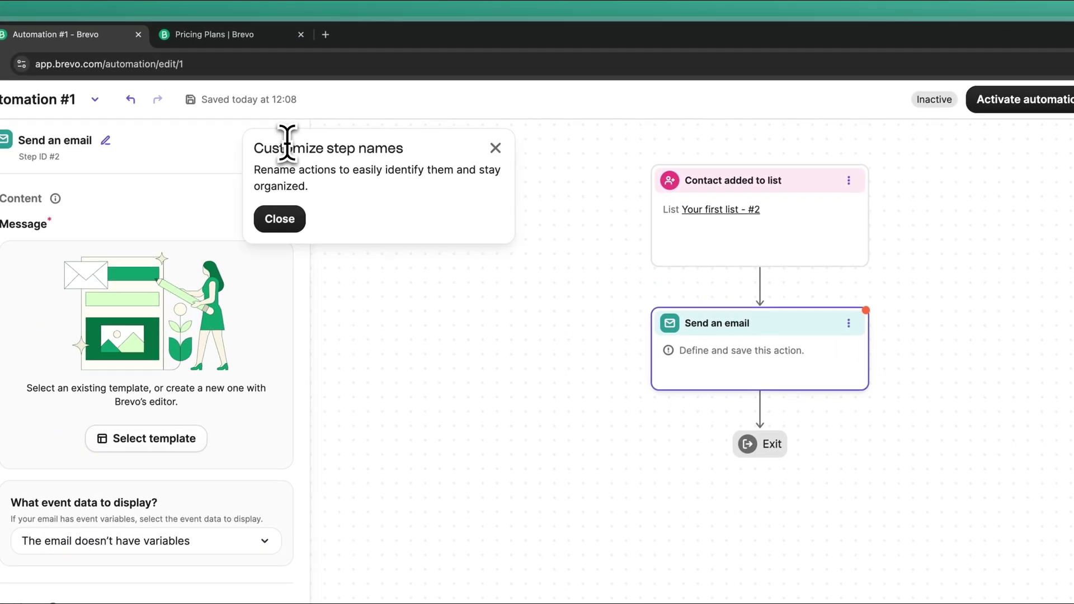
Step: Dismiss the step-naming tip and close the Send an email action's settings without defining its message
left_click(496, 148)
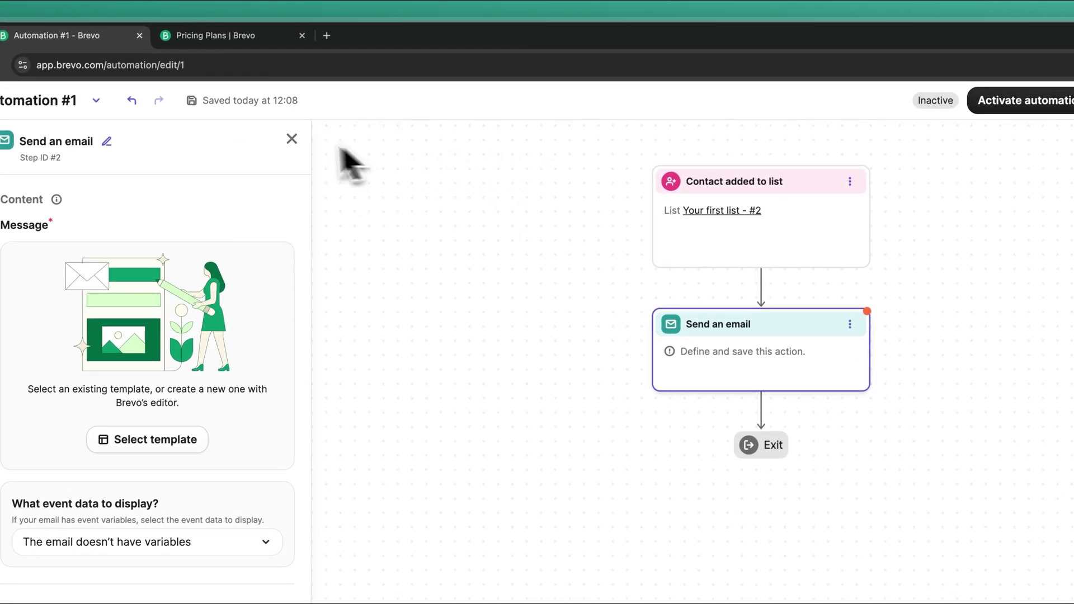
left_click(292, 138)
left_click(787, 343)
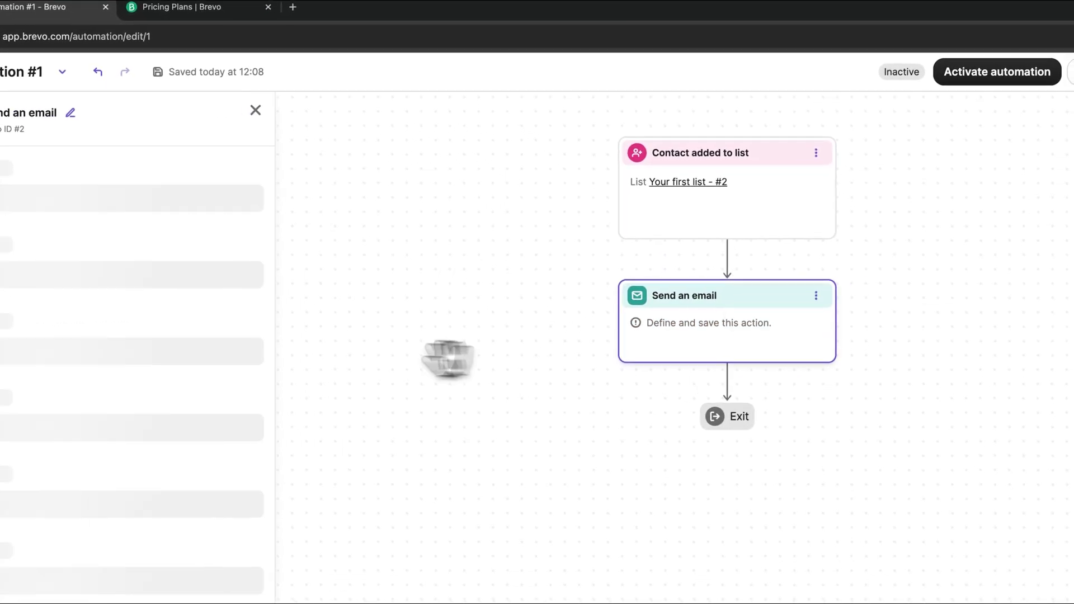
left_click(255, 111)
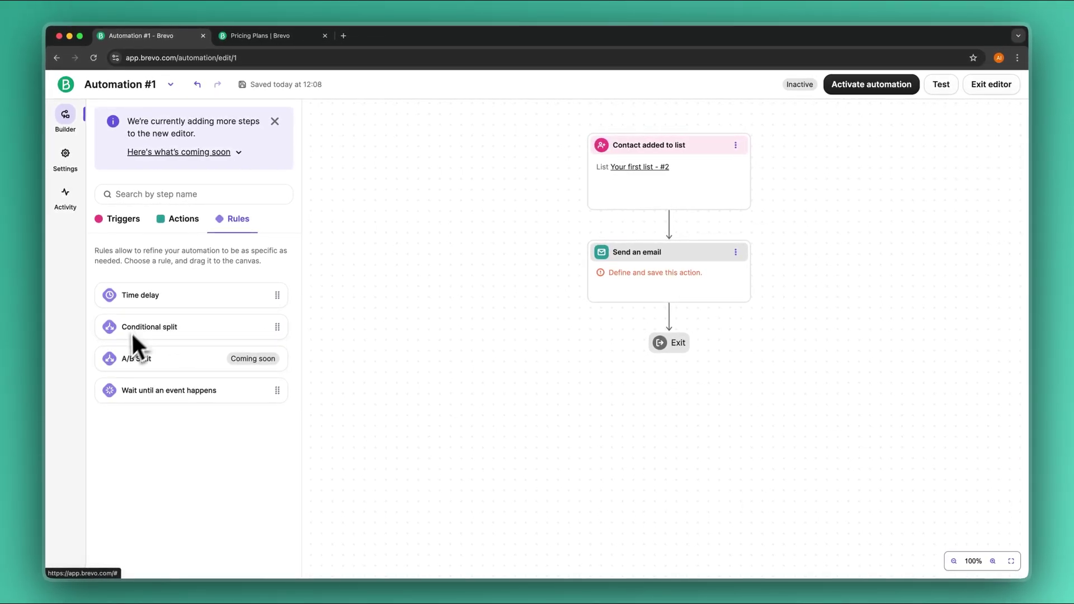
Step: Add a Time delay rule of 1 day between the Contact added to list trigger and the Send an email action, and save it
left_click_drag(168, 297, 678, 268)
left_click_drag(679, 342, 674, 230)
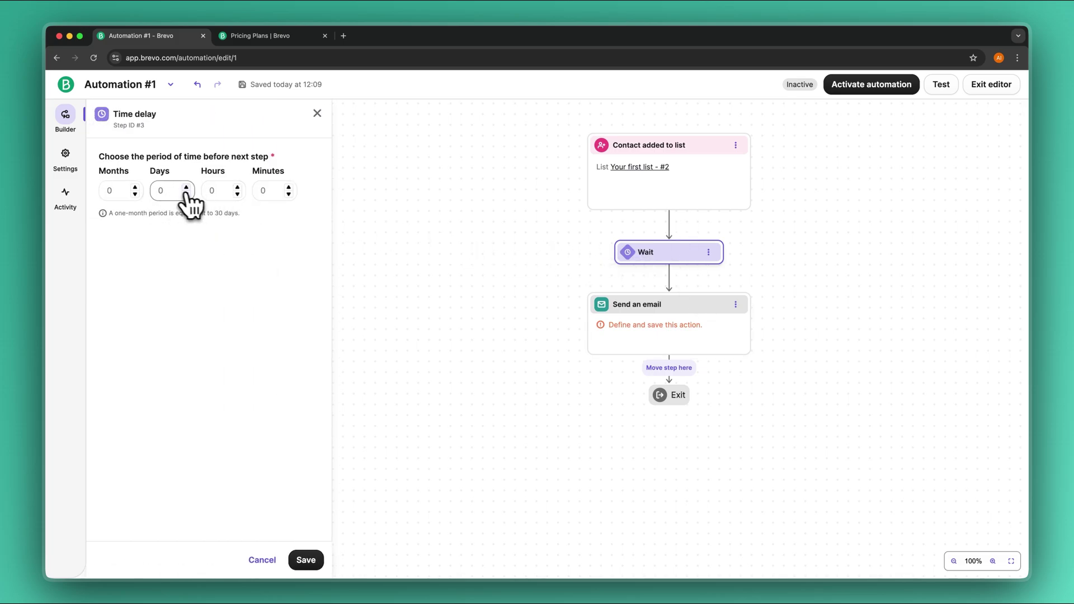
left_click(306, 560)
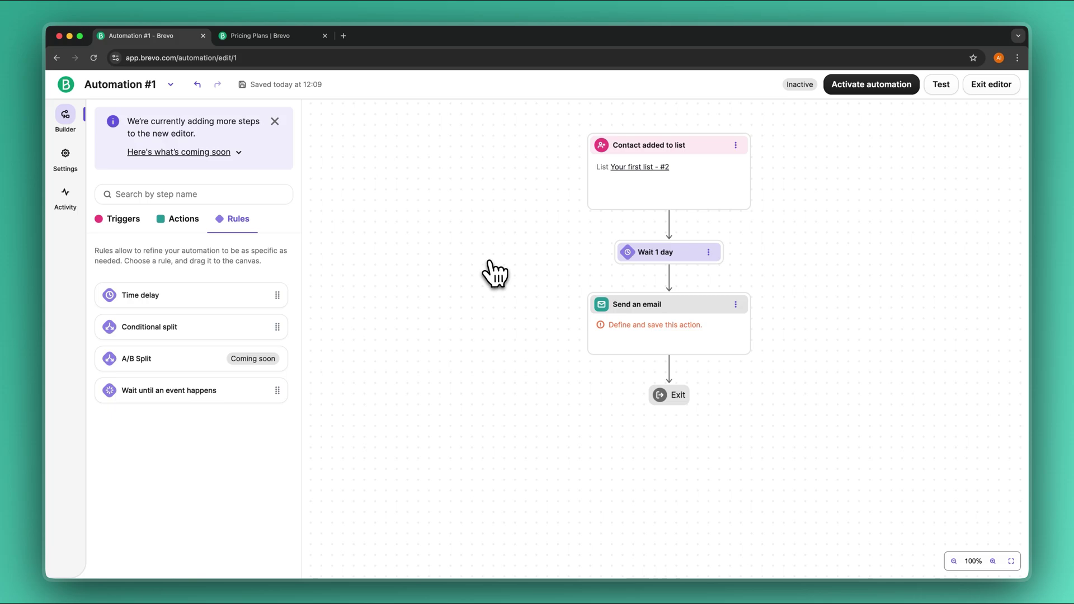
Step: Review the triggers, rules and actions available for extending the automation
left_click(123, 220)
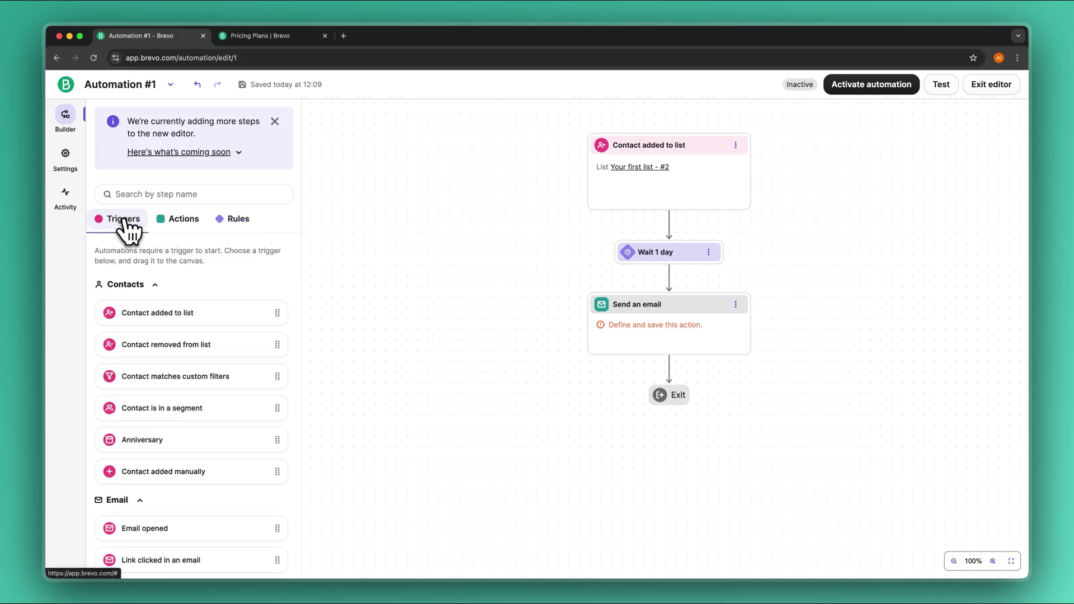
left_click(237, 219)
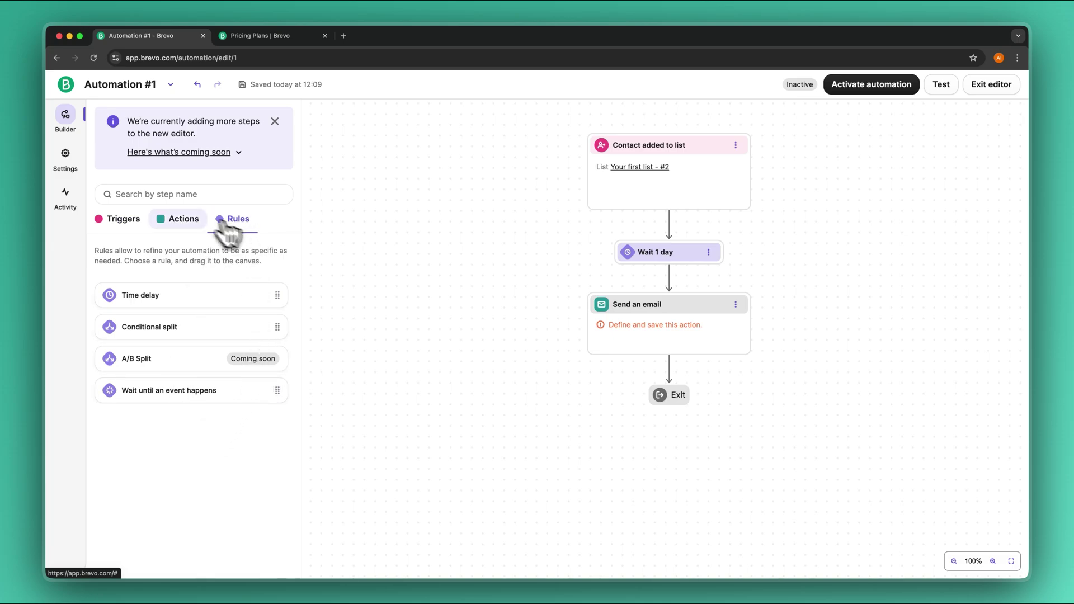
left_click(184, 219)
scroll(172, 445, "down", 8)
scroll(171, 445, "up", 8)
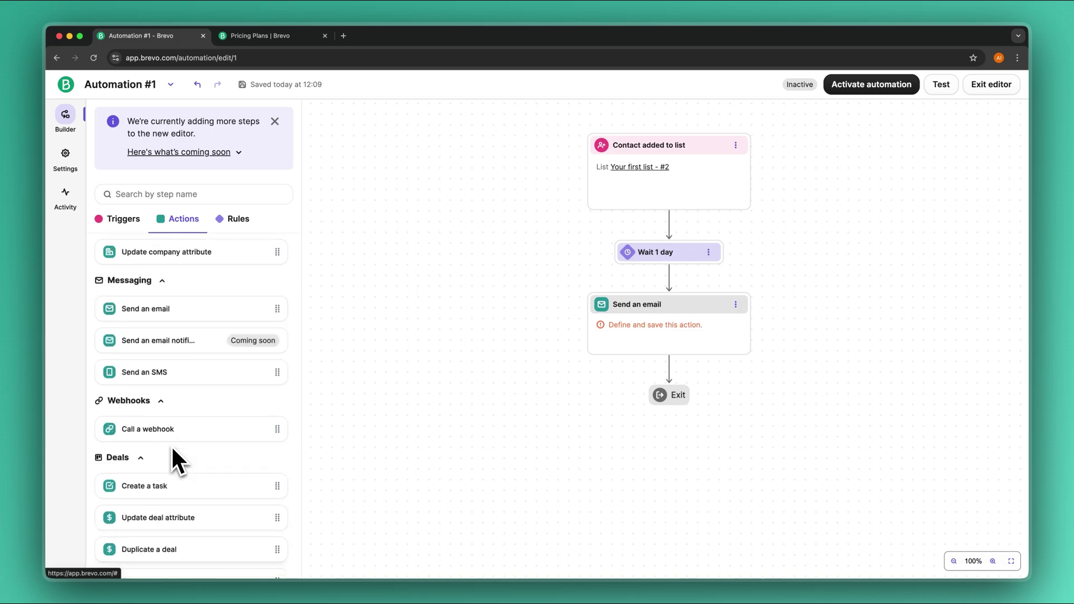
left_click(134, 219)
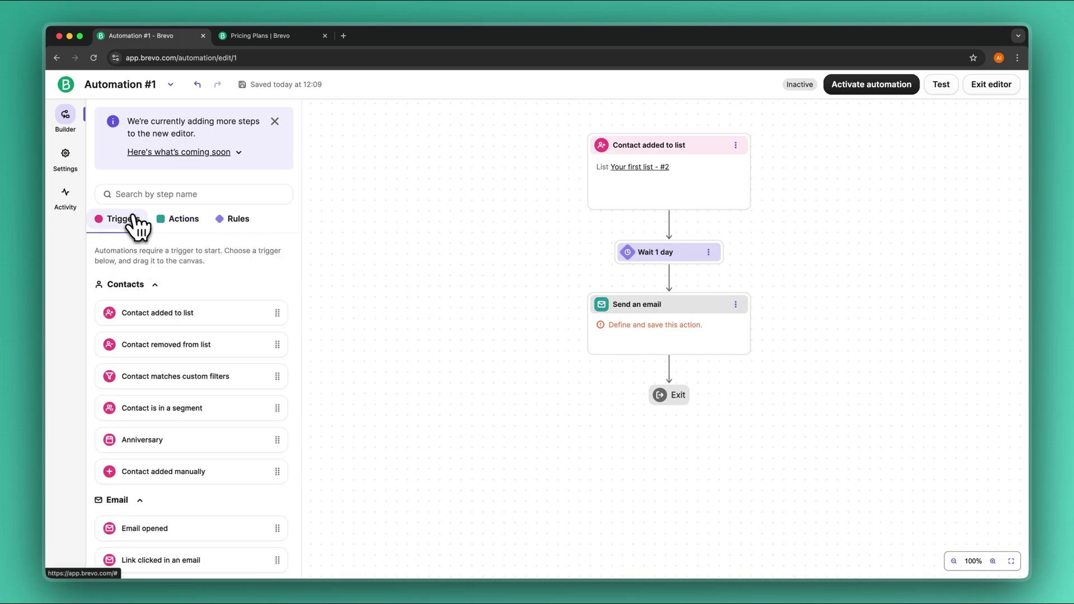